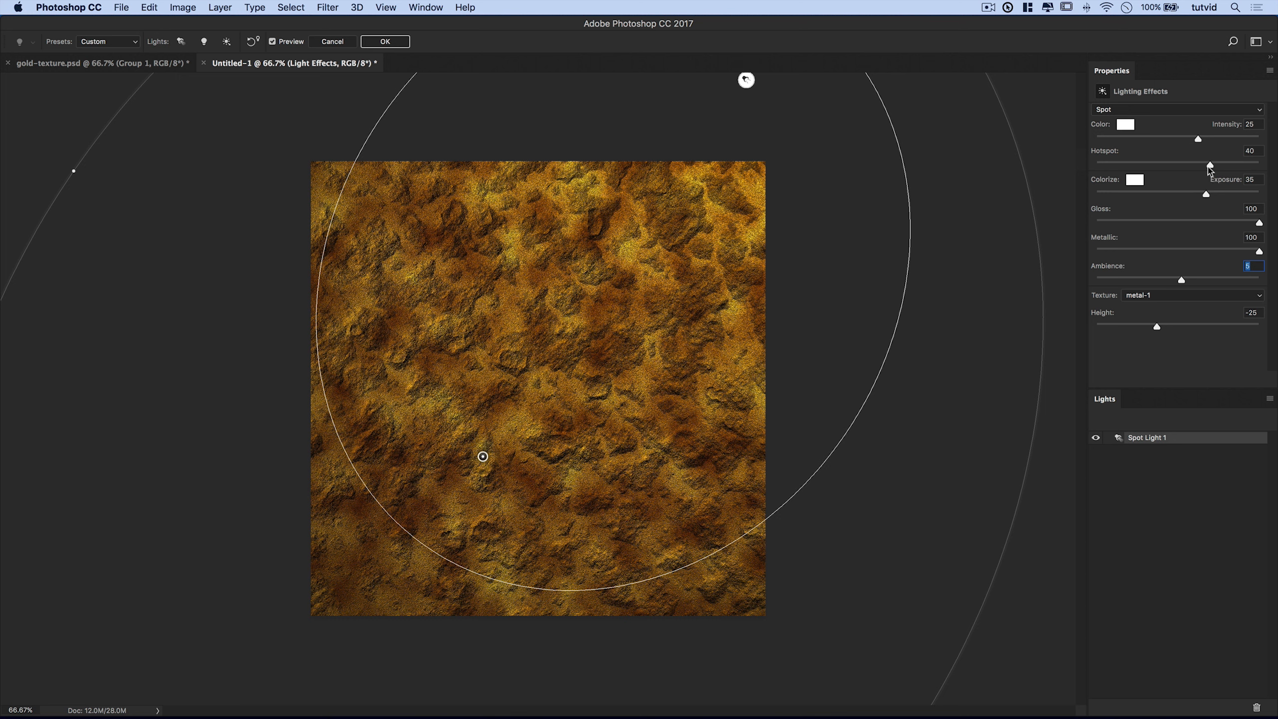
# - Set the spot light's hotspot to 44 and intensity to 32, and apply the Lighting Effects filter
pyautogui.moveTo(1210, 166); pyautogui.dragTo(1207, 136)
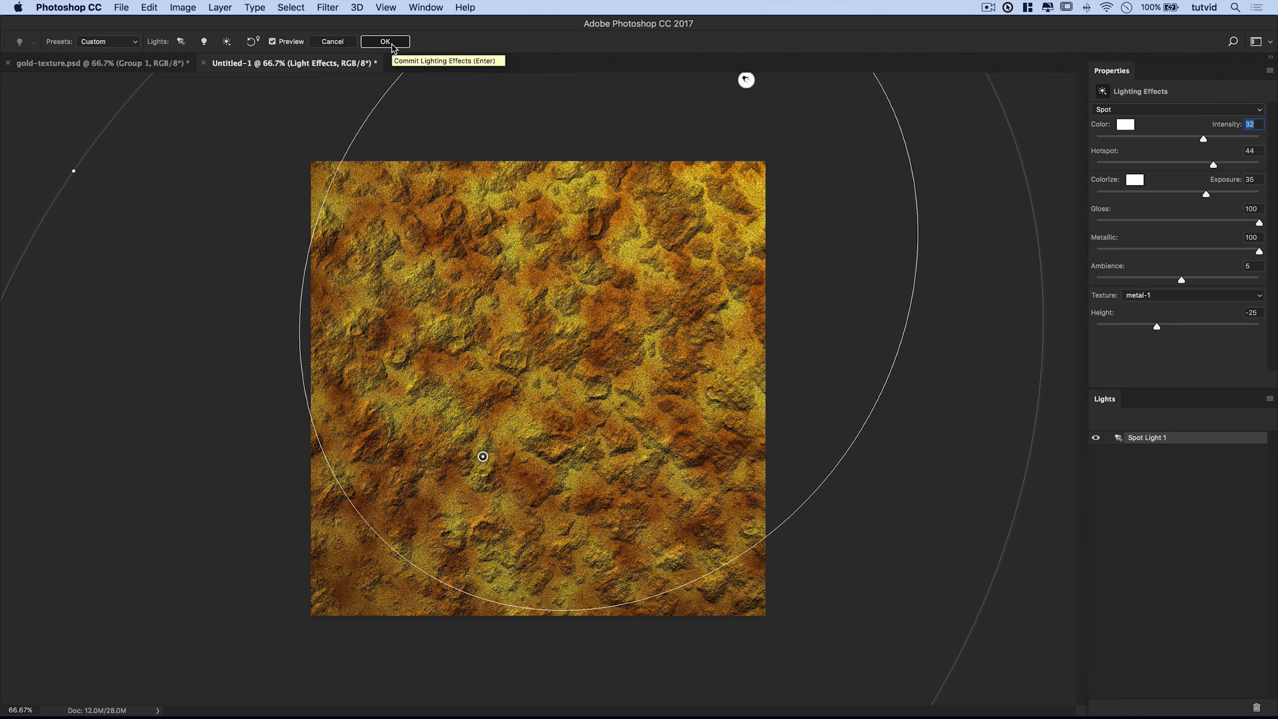
pyautogui.click(385, 42)
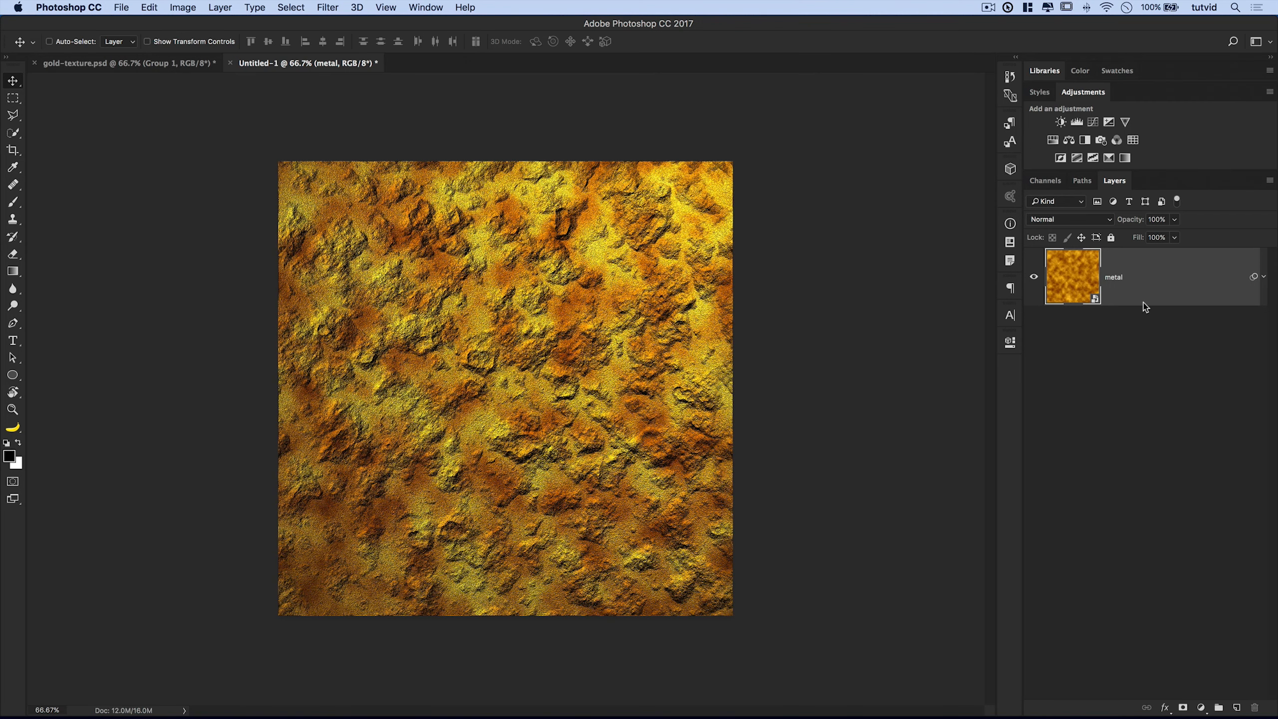
# - Review the metal layer's Lighting Effects smart filter settings and inspect the gold texture's surface detail up close
pyautogui.click(1264, 278)
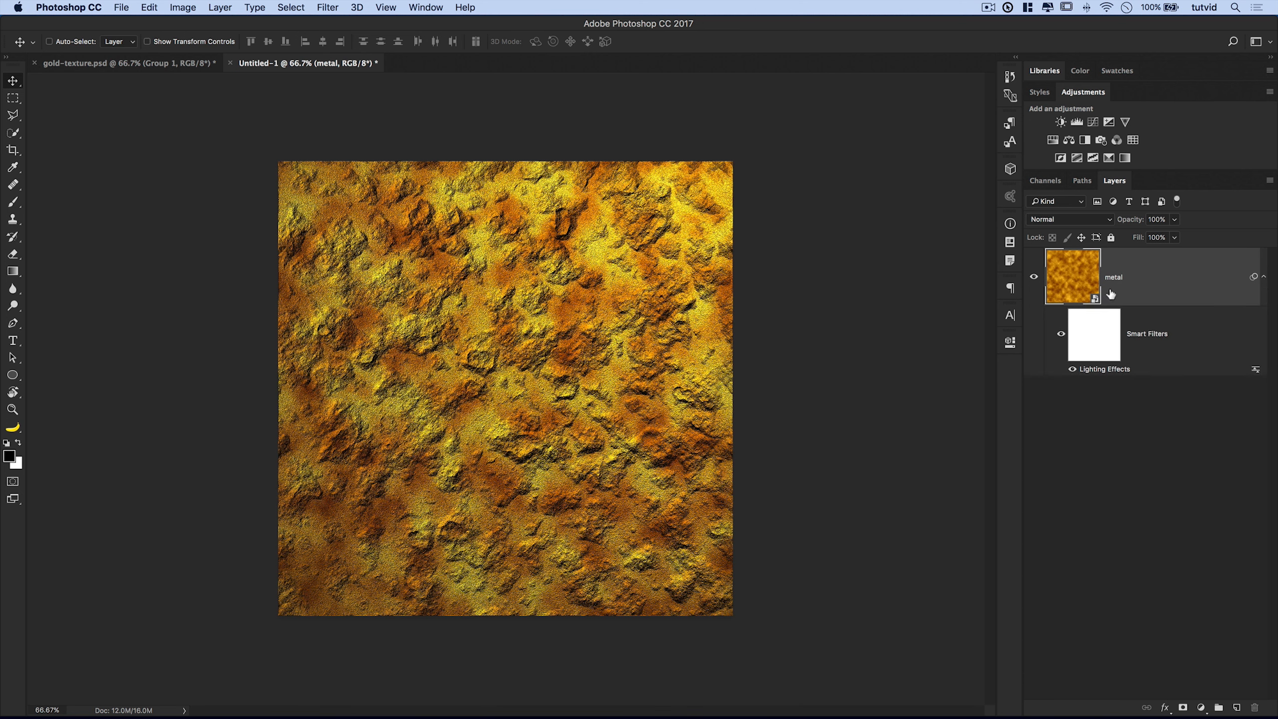
pyautogui.doubleClick(1105, 370)
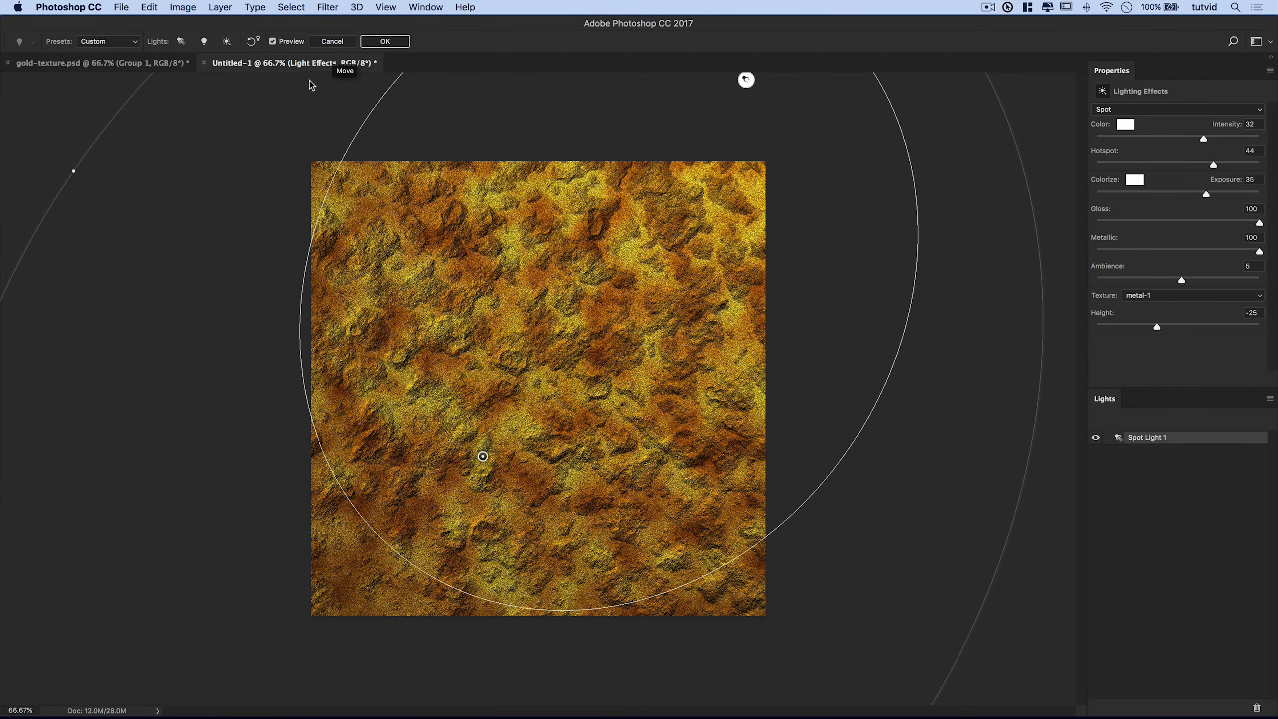
pyautogui.click(385, 41)
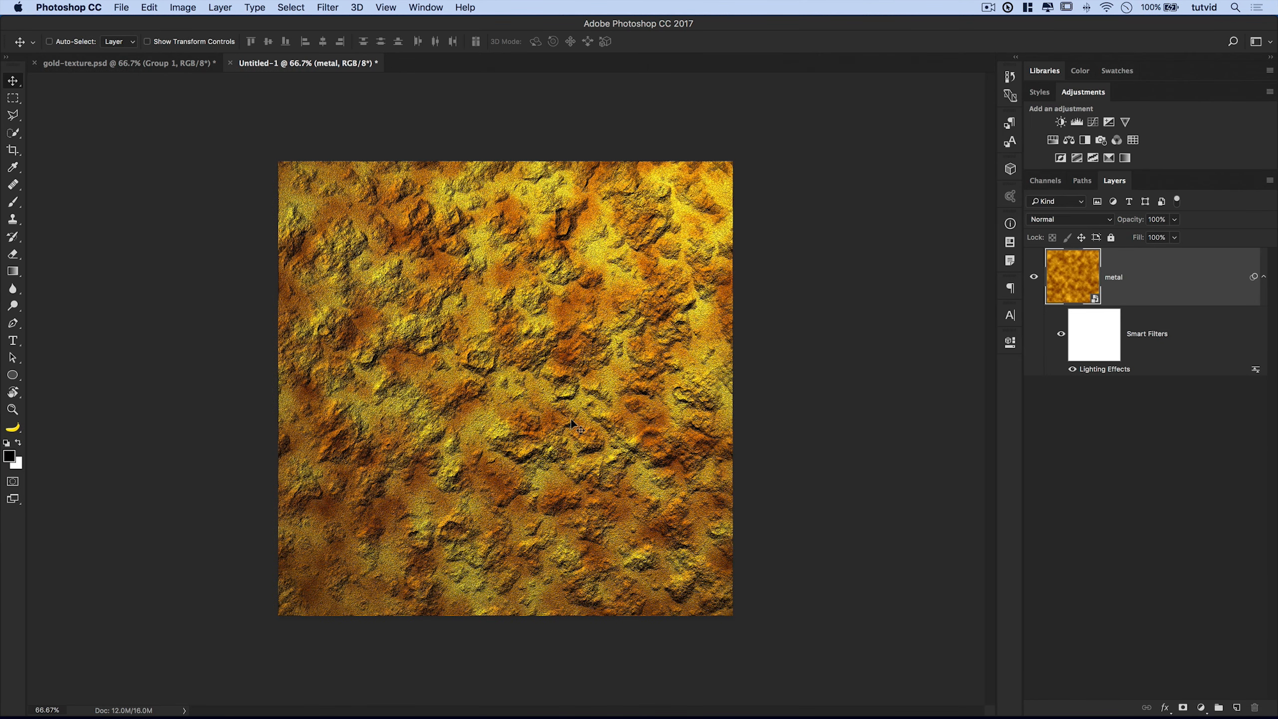
pyautogui.press('z')
pyautogui.click(509, 278)
pyautogui.click(505, 272)
pyautogui.click(505, 273)
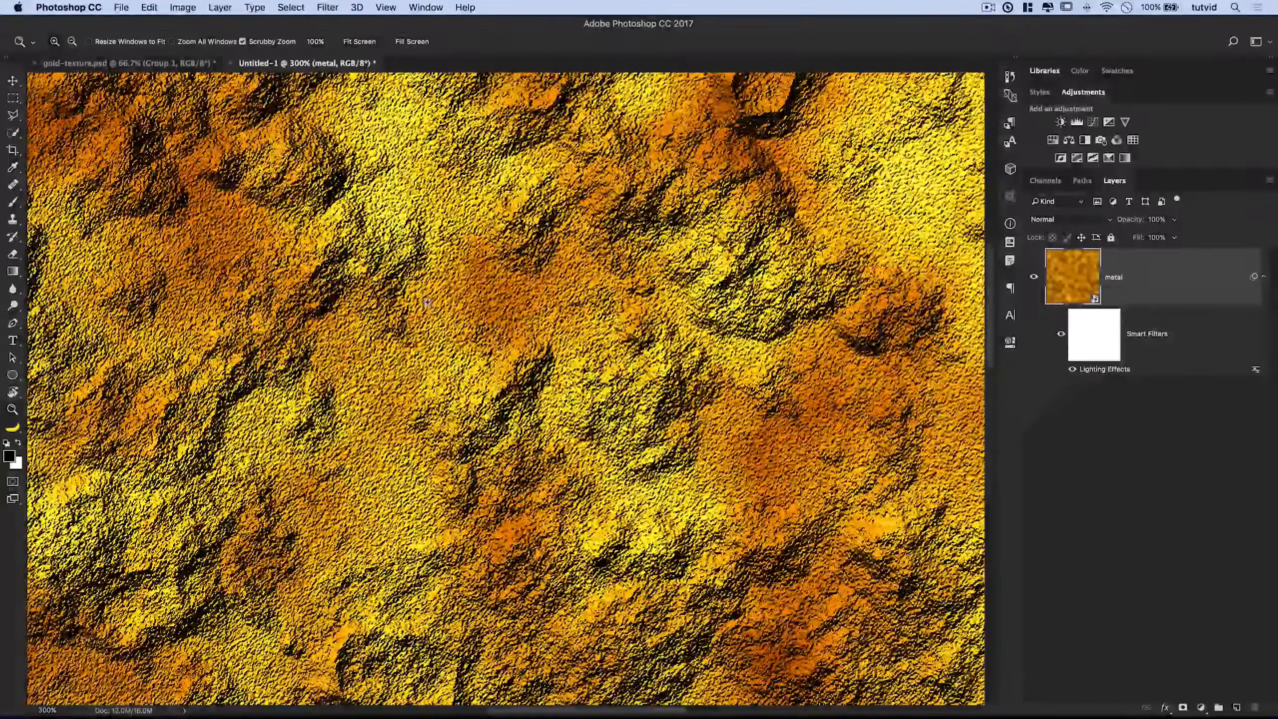
pyautogui.press('super+1')
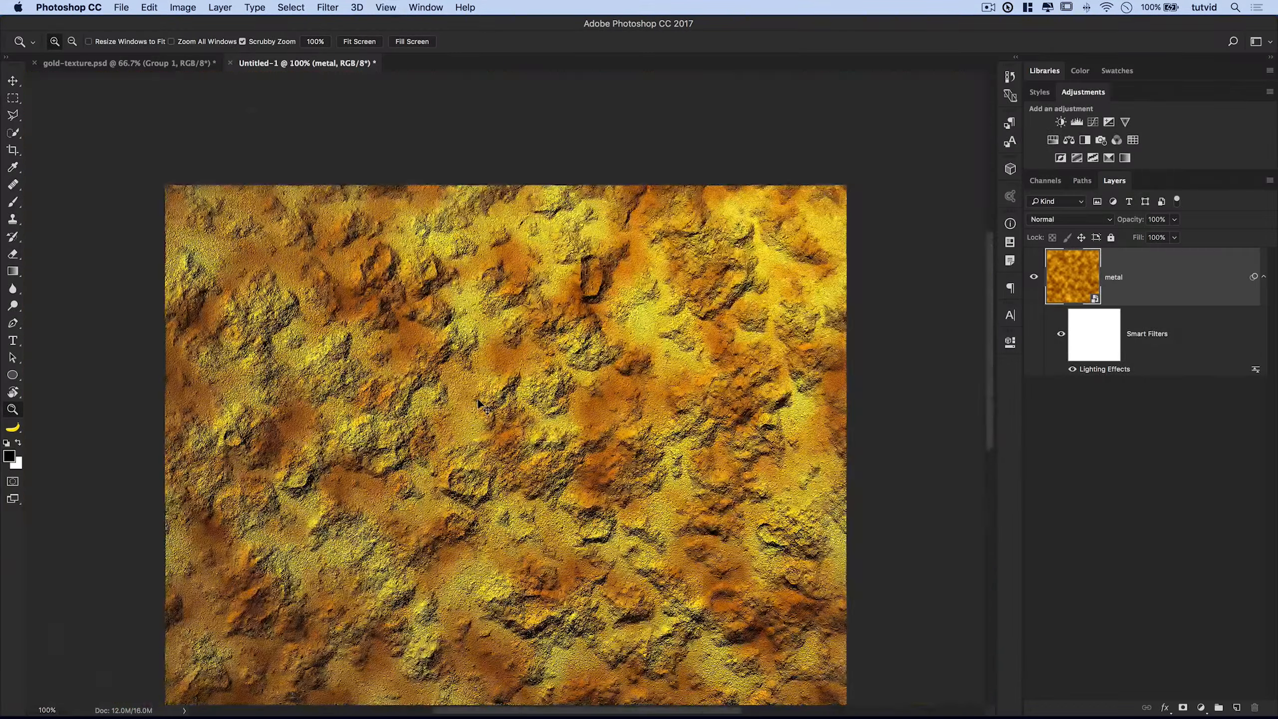
pyautogui.press('super+minus')
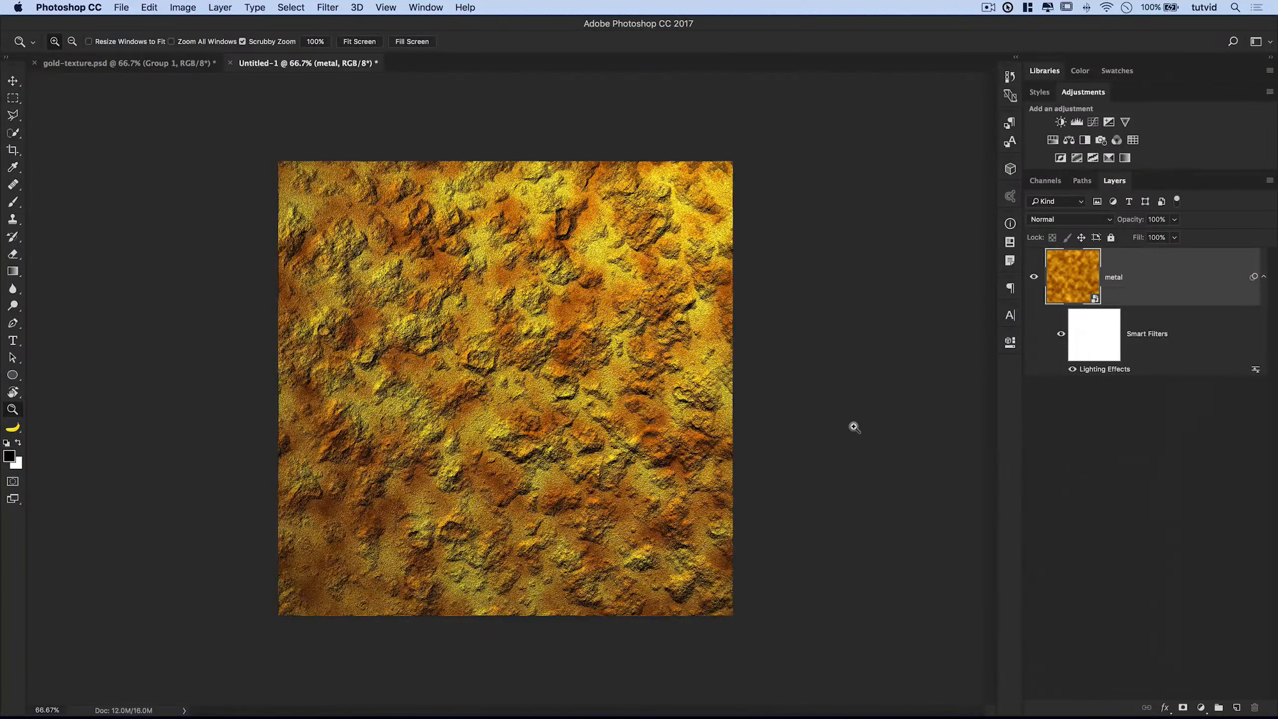
# - Create a new alpha channel and fill it with the Clouds render filter
pyautogui.click(1045, 182)
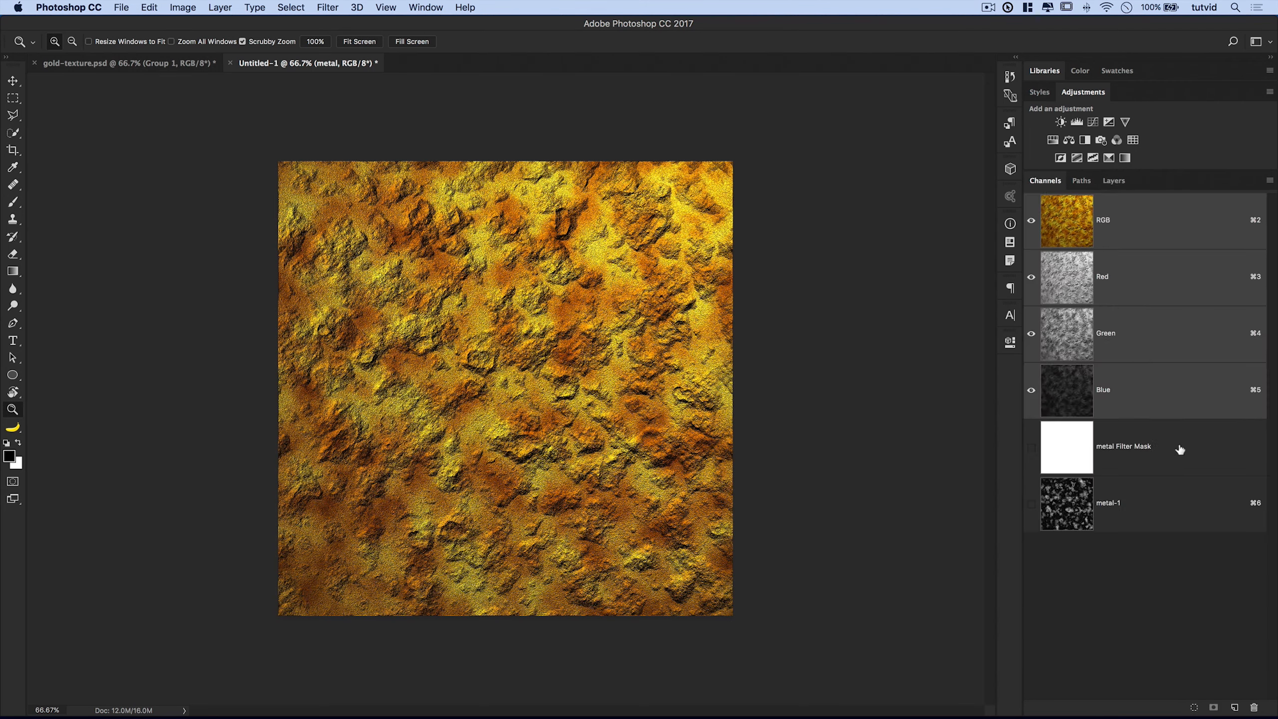
pyautogui.click(1236, 704)
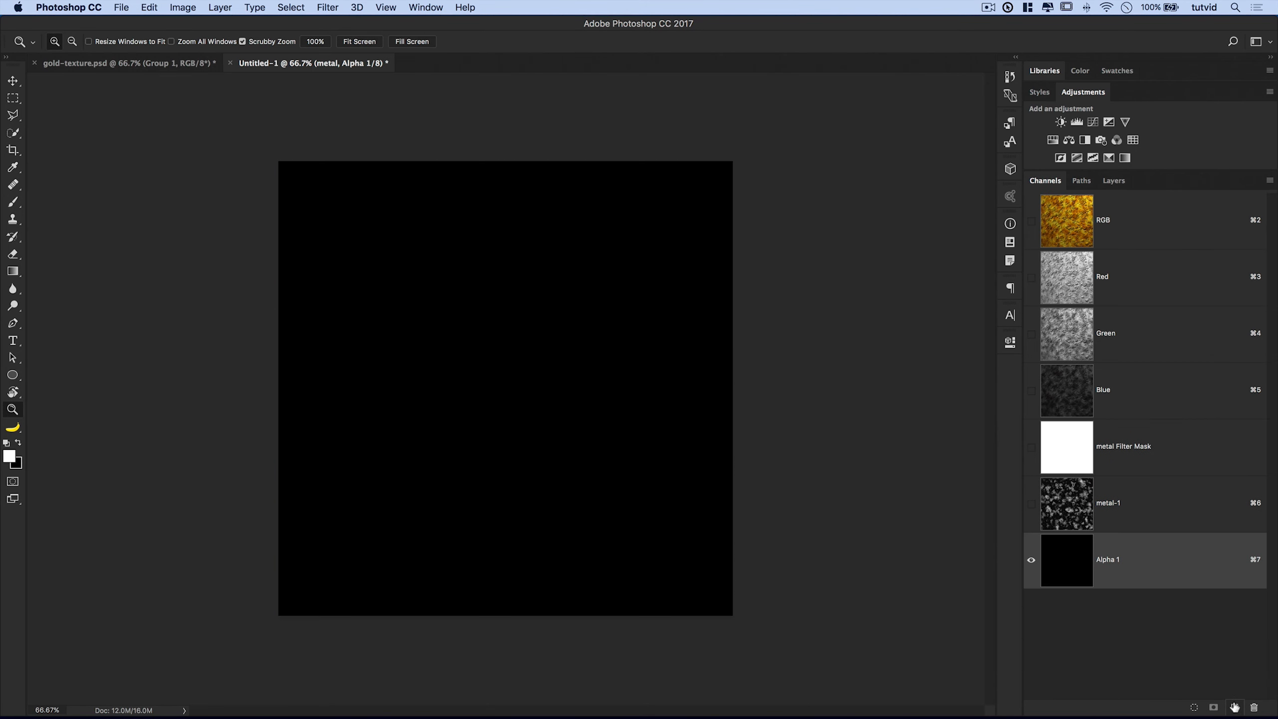
pyautogui.click(318, 7)
pyautogui.moveTo(404, 229)
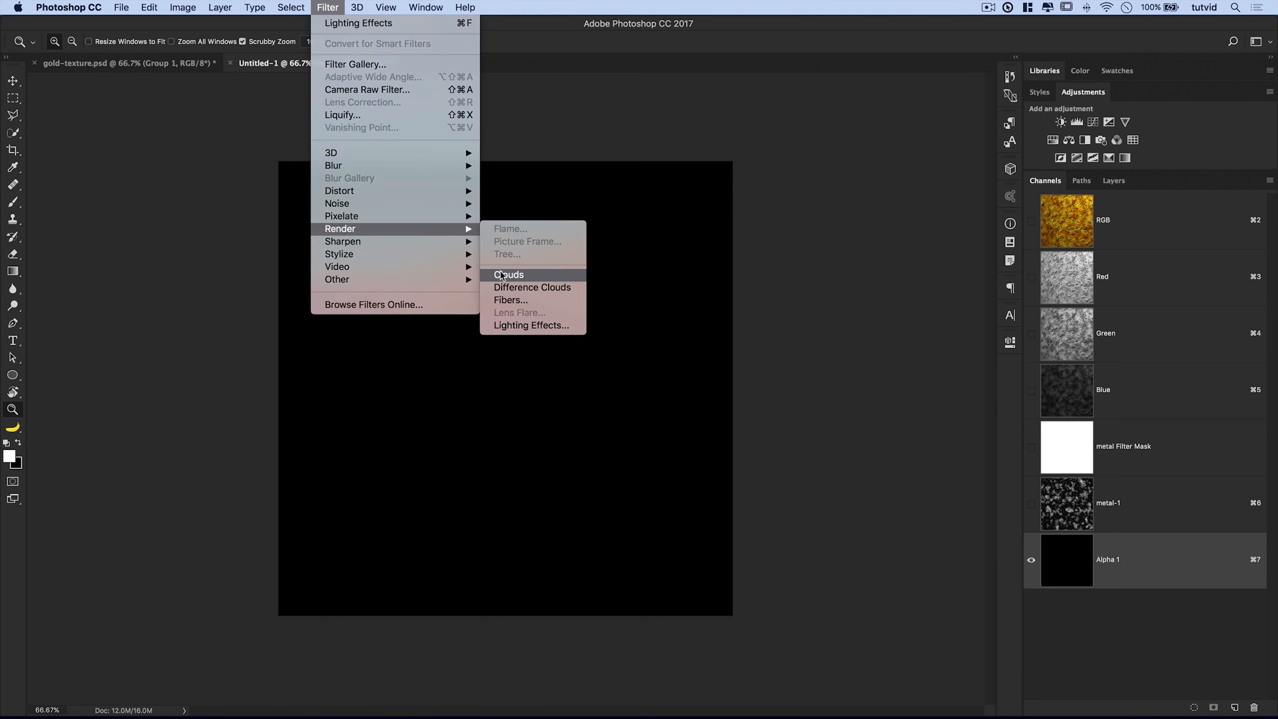
pyautogui.click(502, 274)
# - Apply Difference Clouds to the Alpha 1 channel and repeat the filter several more times
pyautogui.click(328, 7)
pyautogui.moveTo(462, 231)
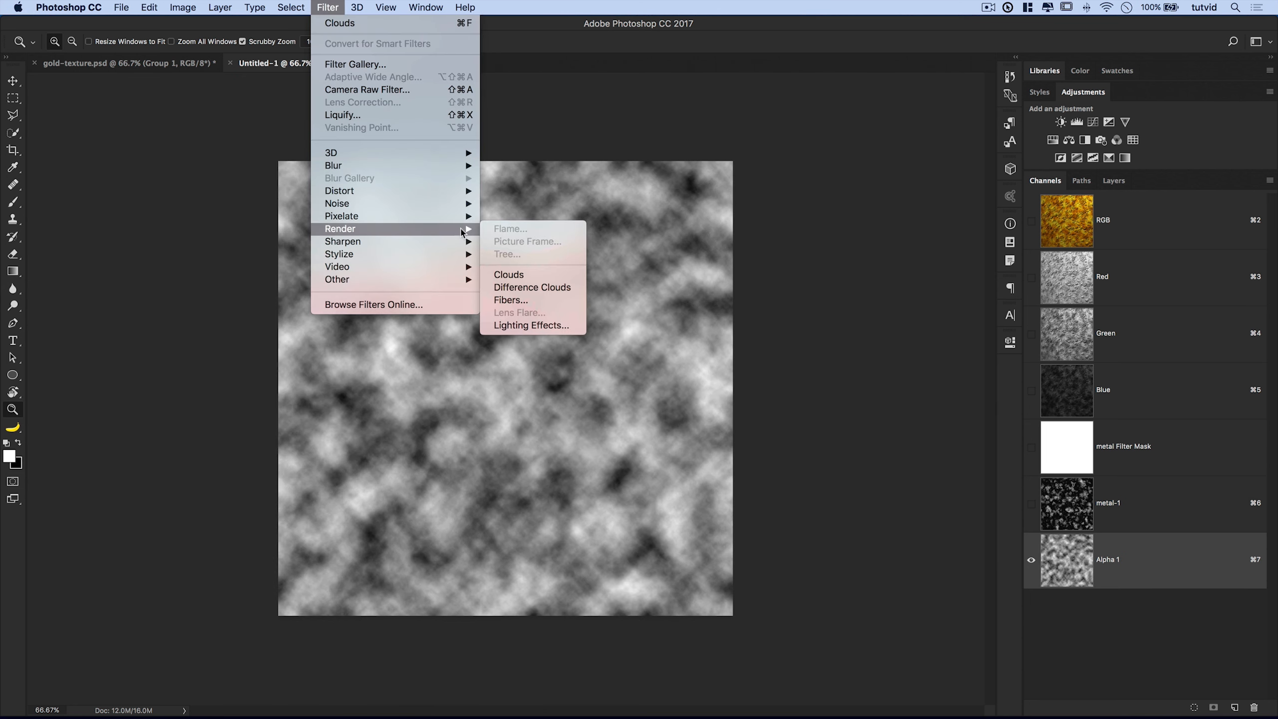
pyautogui.click(524, 287)
pyautogui.hotkey('ctrl', 'f')
pyautogui.hotkey('ctrl', 'f')
pyautogui.press('super+f')
pyautogui.press('super+f')
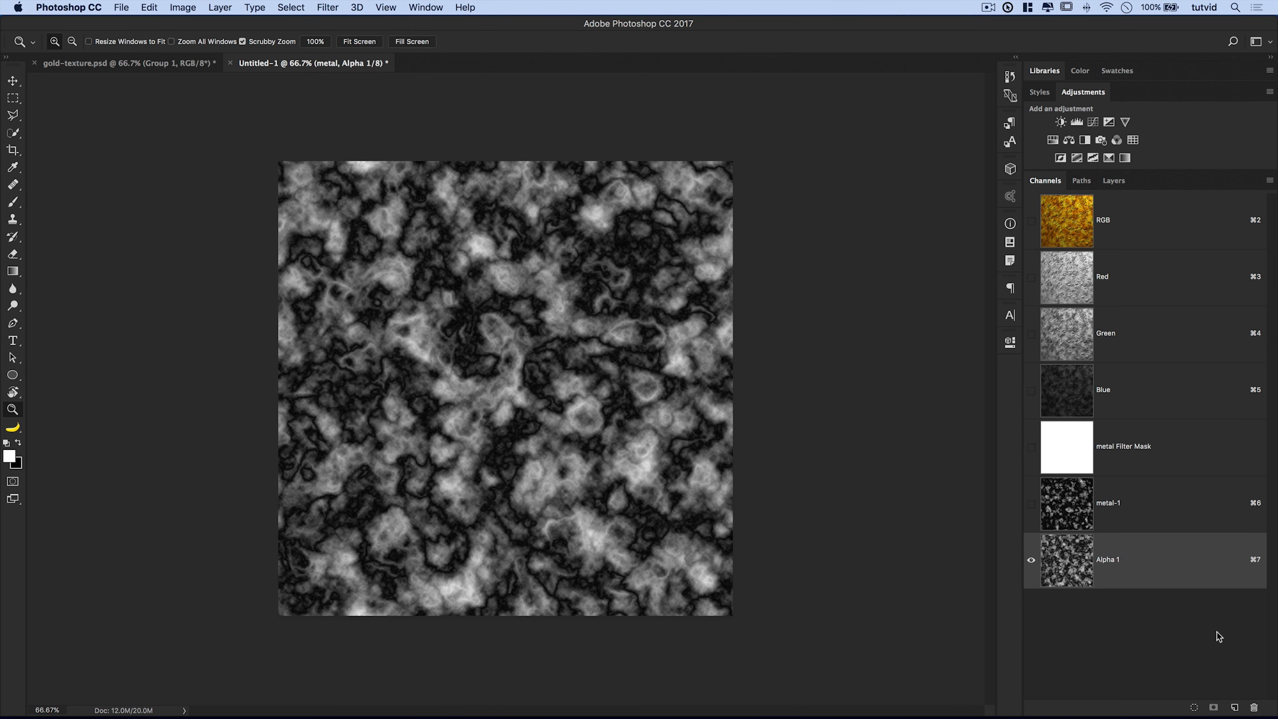
# - Darken the Alpha 1 channel with Levels, setting the black input to 13 and the midtone to 0.95
pyautogui.press('super+l')
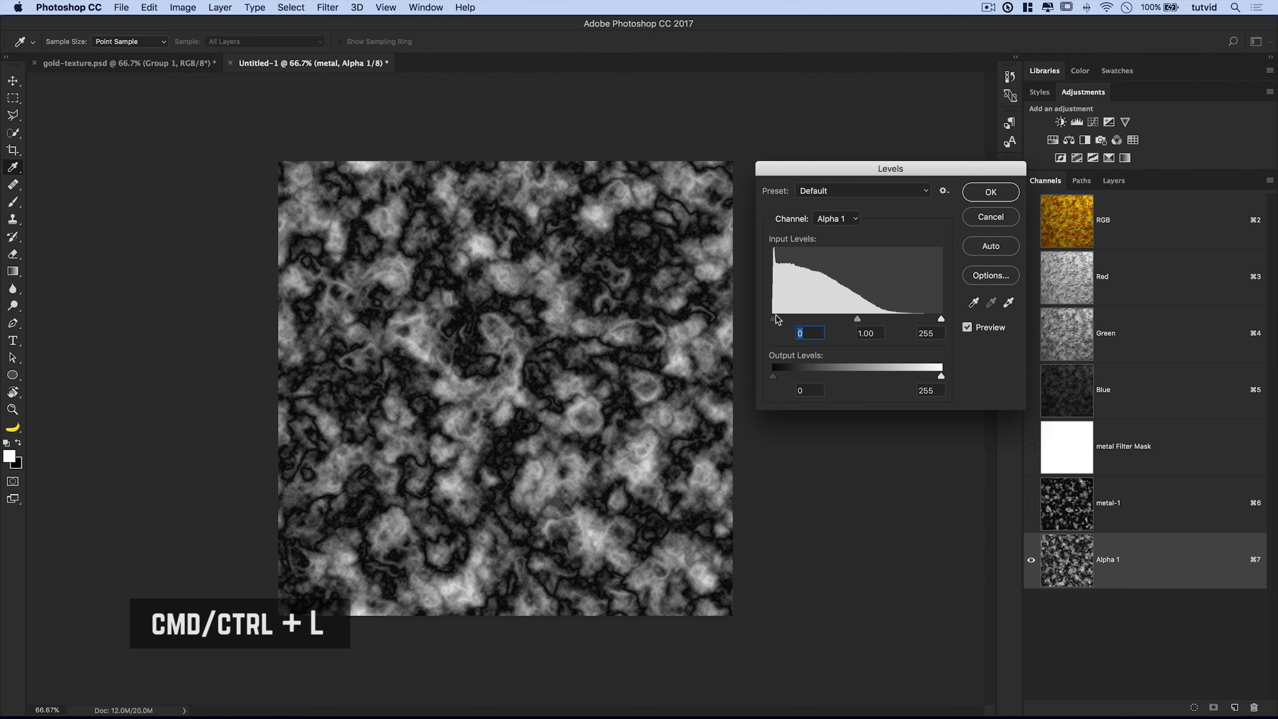
pyautogui.moveTo(780, 320); pyautogui.dragTo(783, 320)
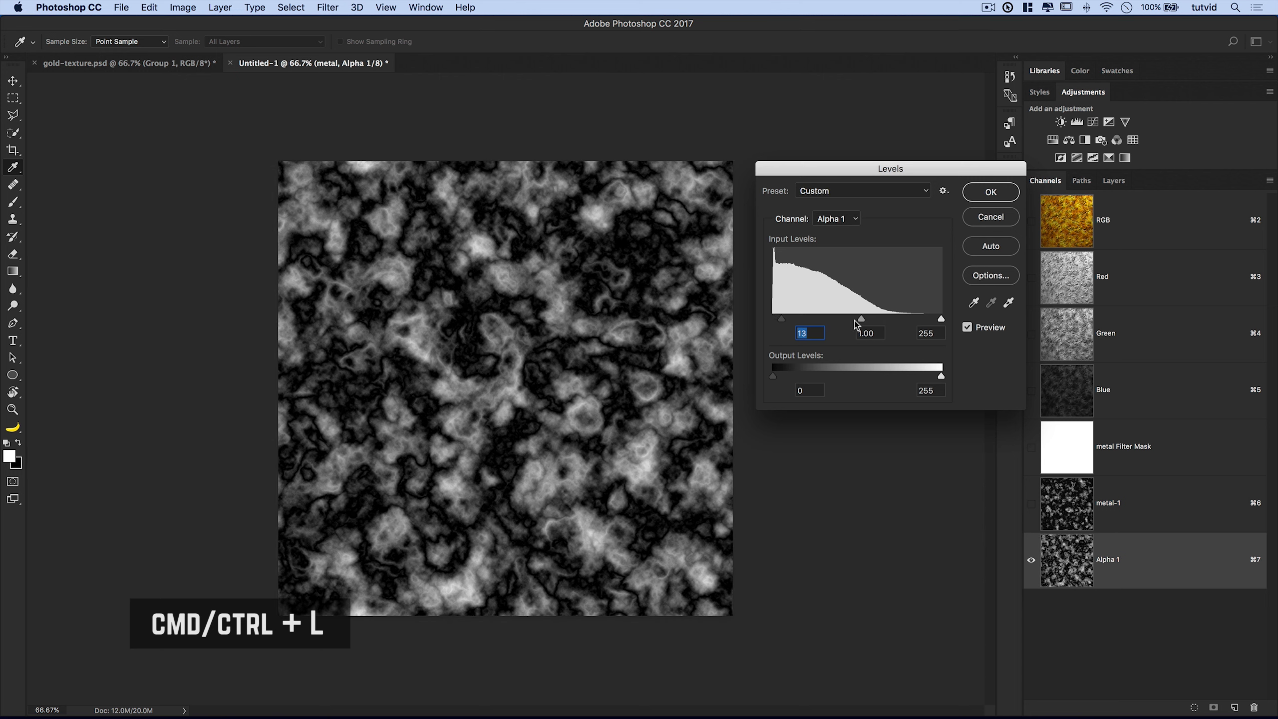
pyautogui.moveTo(860, 320); pyautogui.dragTo(853, 319)
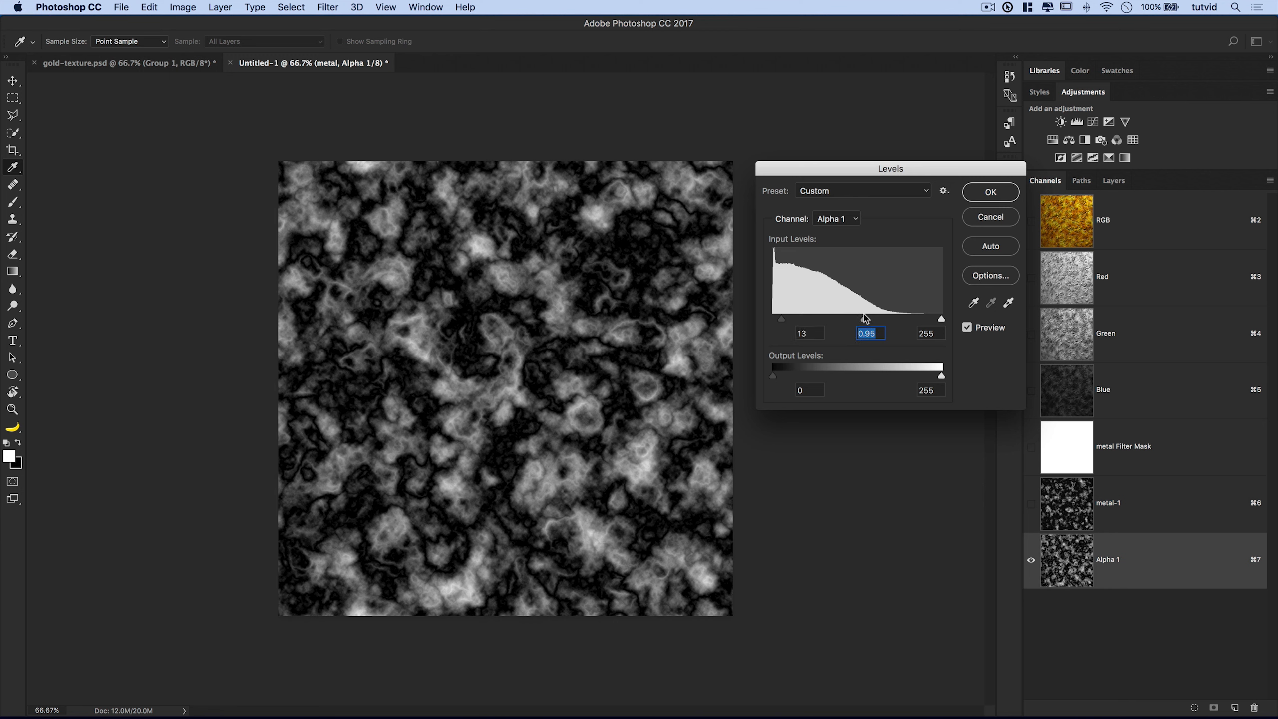
pyautogui.click(992, 192)
pyautogui.press('z')
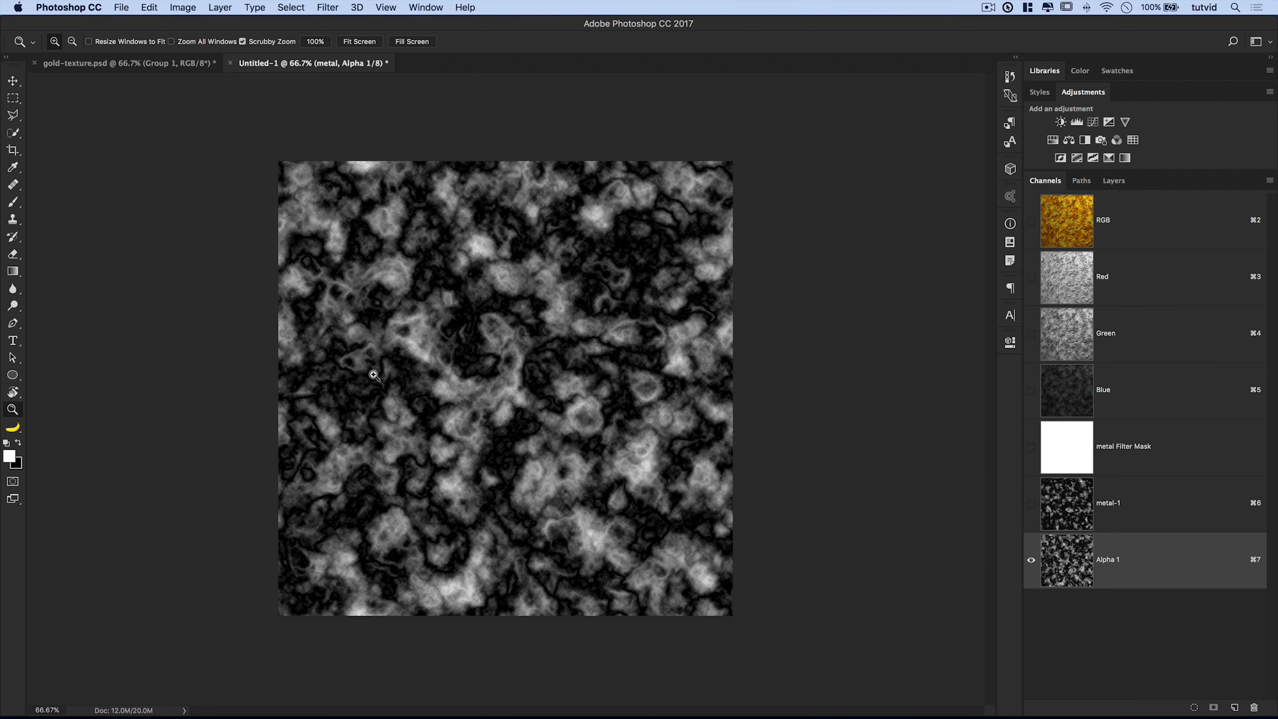
# - Add 2% Gaussian noise to the Alpha 1 channel
pyautogui.click(326, 7)
pyautogui.moveTo(353, 203)
pyautogui.click(519, 203)
pyautogui.write('2')
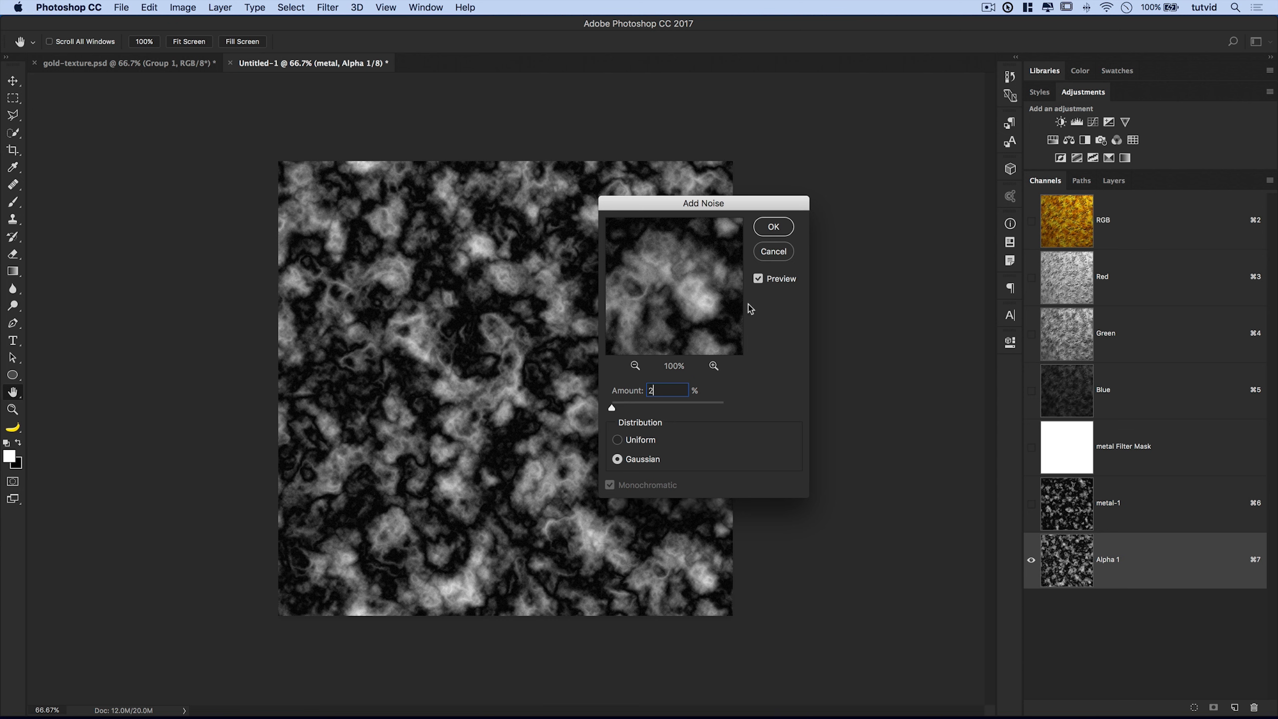
pyautogui.click(777, 227)
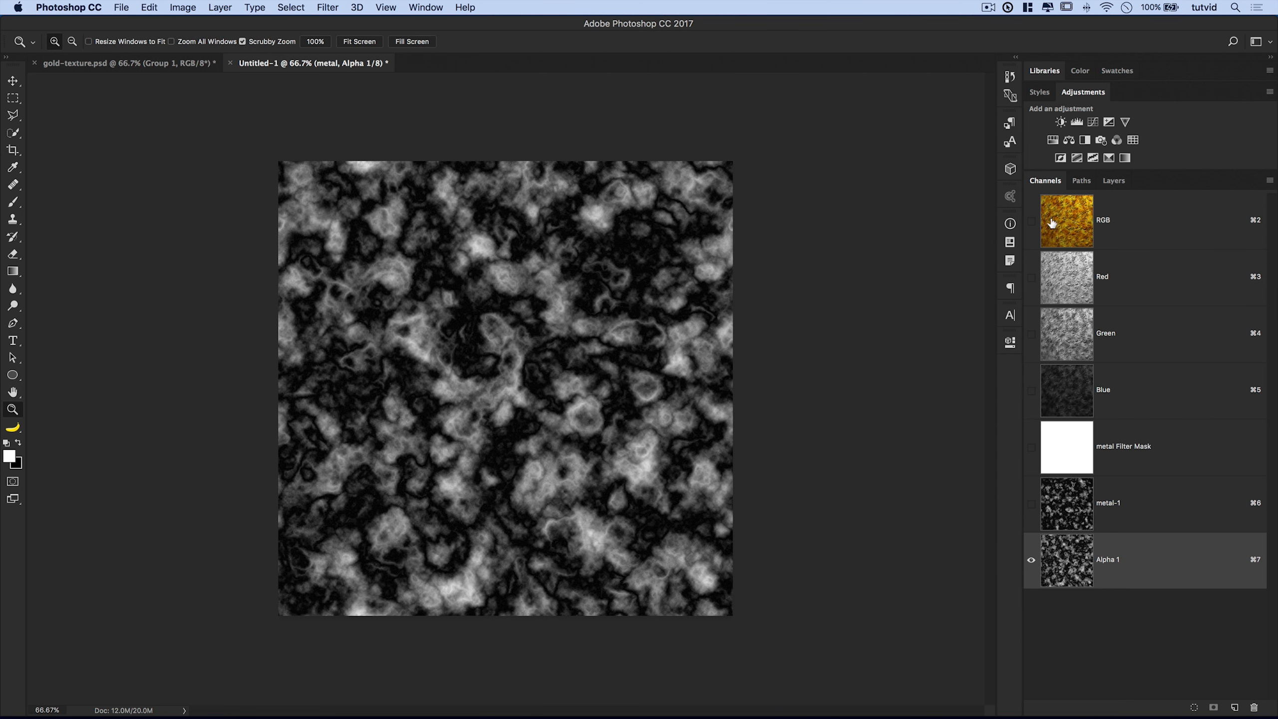
# - Hide the Alpha 1 channel, make the RGB composite visible and active, and return to the layer list
pyautogui.click(1032, 220)
pyautogui.click(1031, 560)
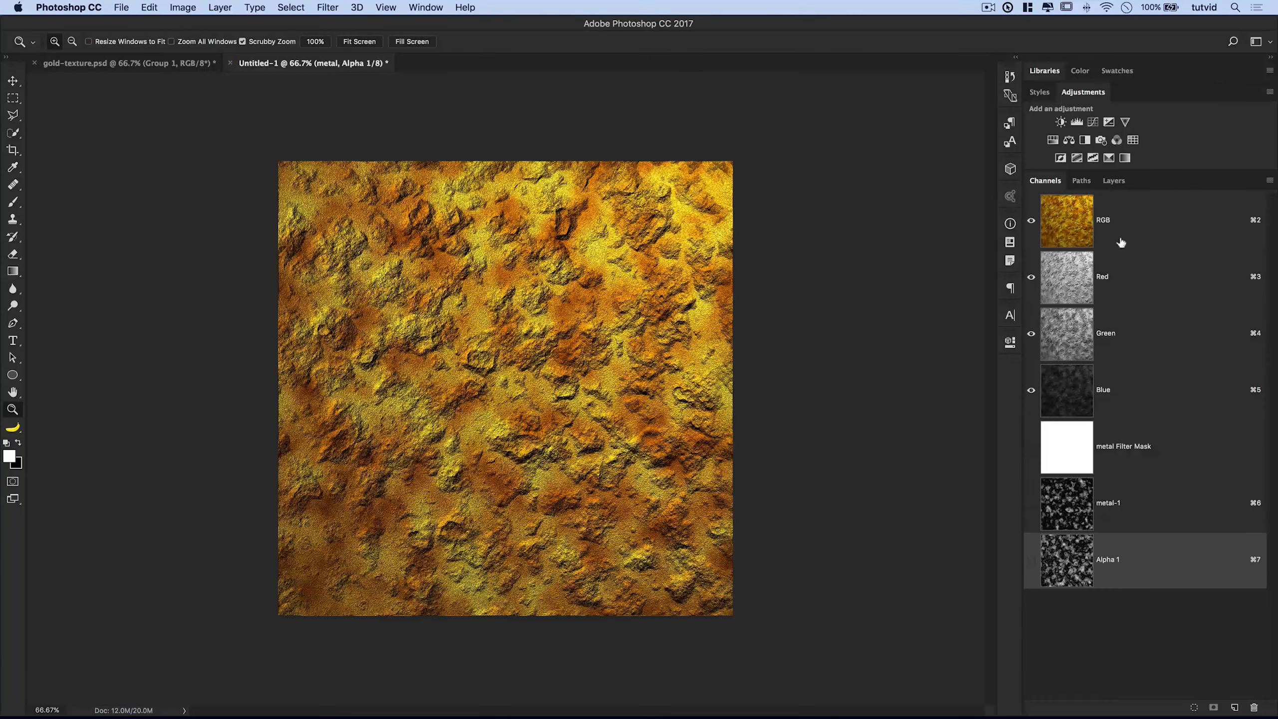
pyautogui.click(1118, 221)
pyautogui.click(1115, 182)
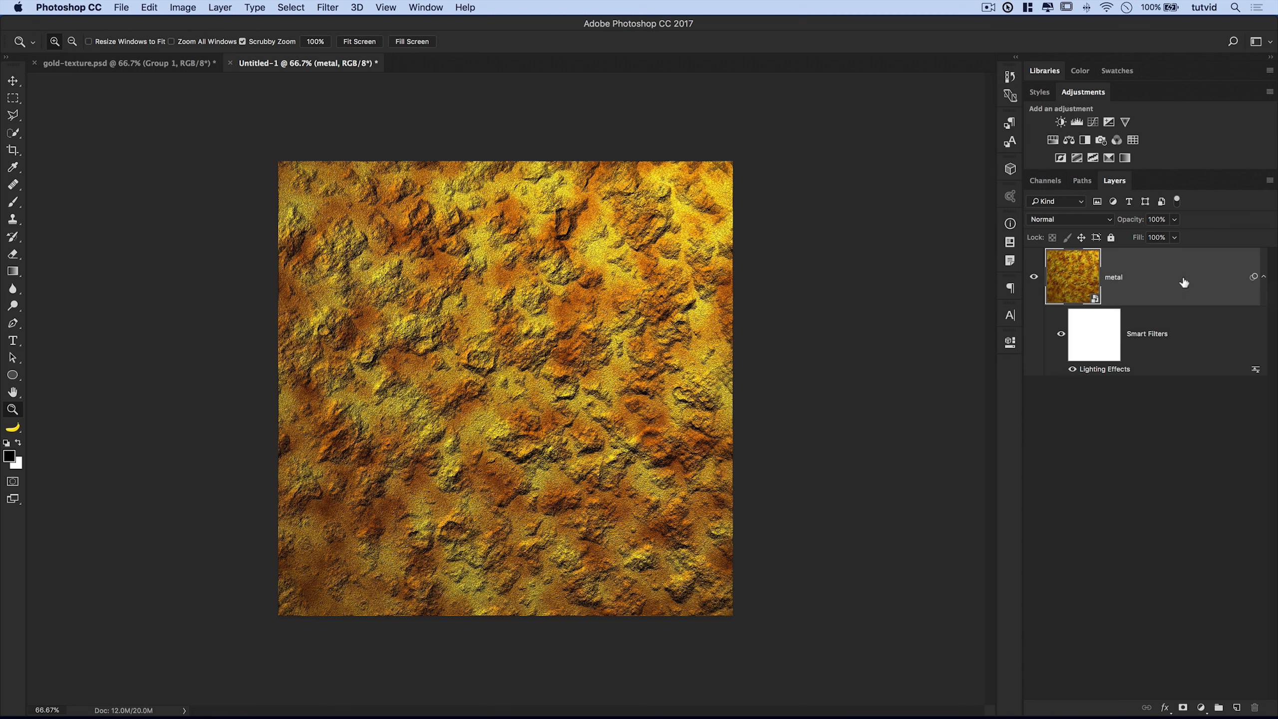
# - Duplicate the metal layer and set Alpha 1 as the texture in the upper copy's Lighting Effects
pyautogui.press('super+j')
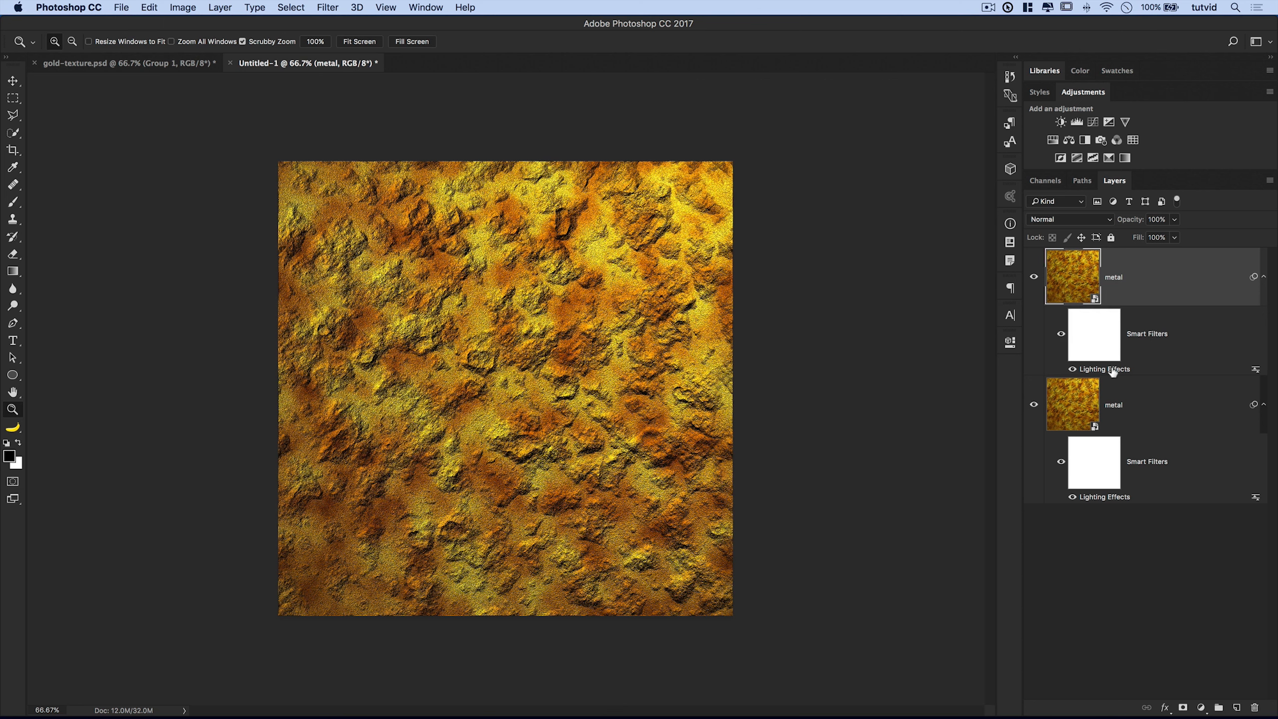
pyautogui.click(1263, 406)
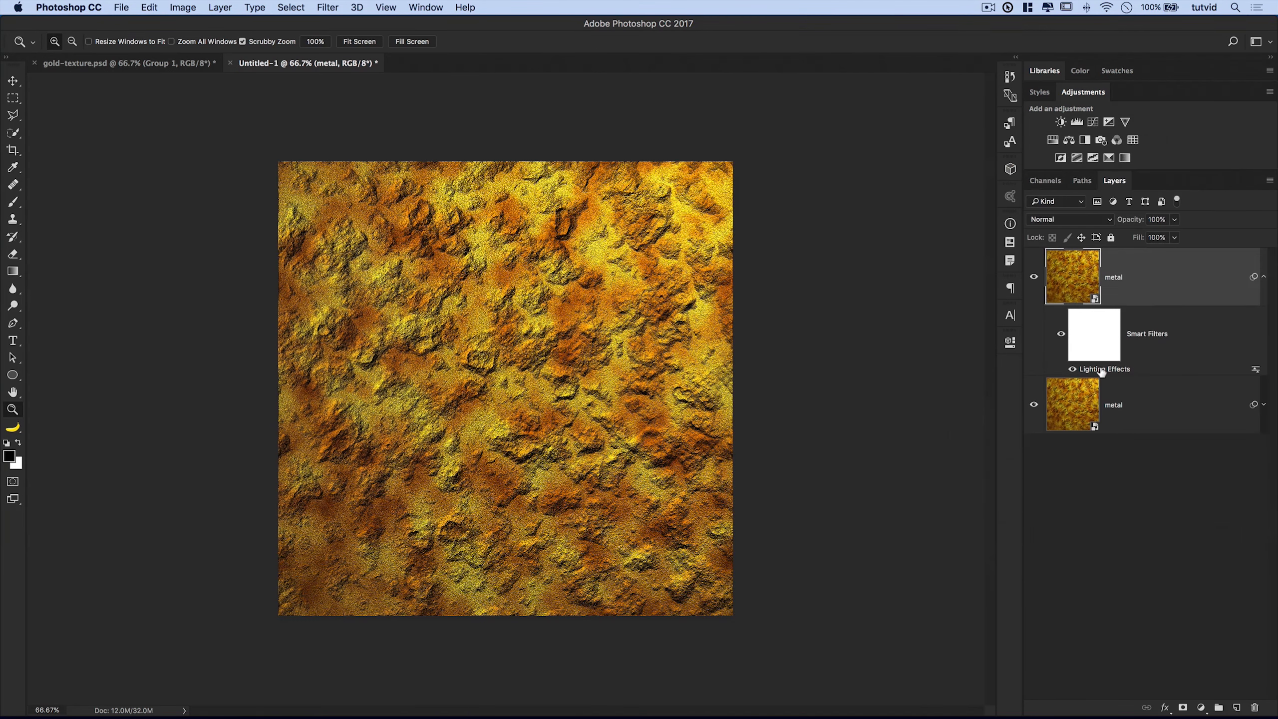
pyautogui.doubleClick(1104, 368)
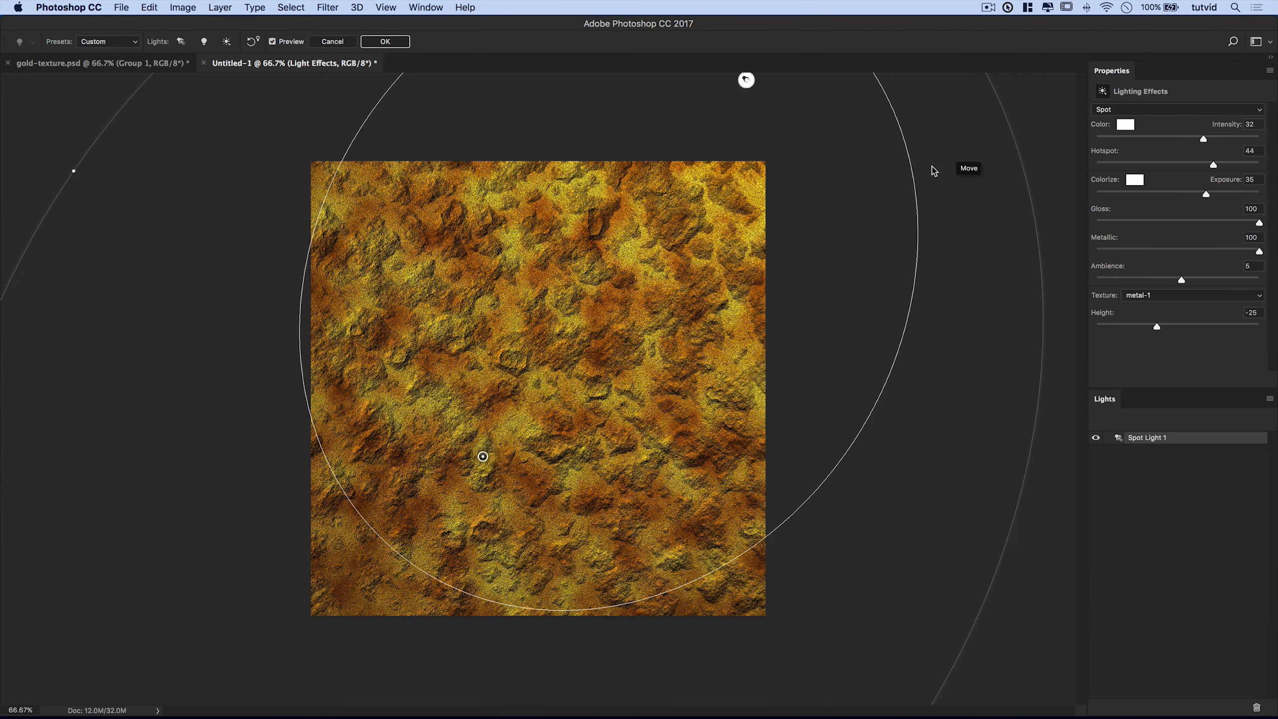
pyautogui.click(1162, 301)
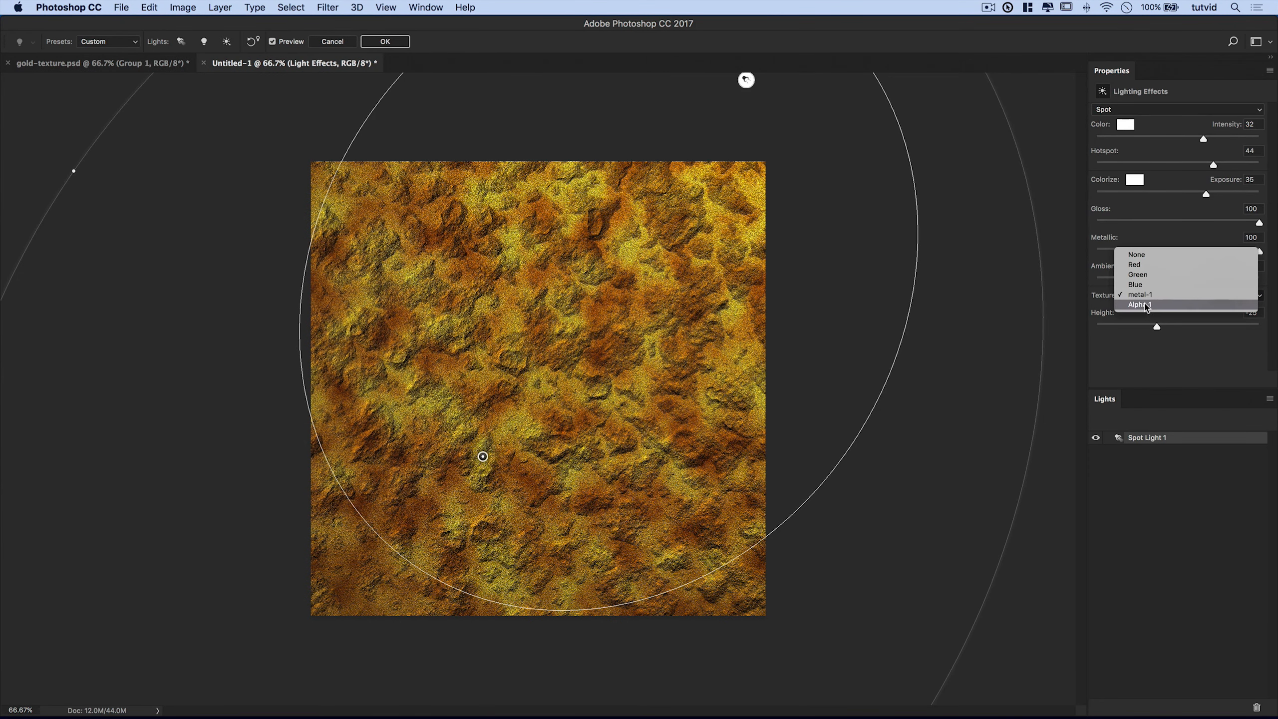
pyautogui.click(1141, 304)
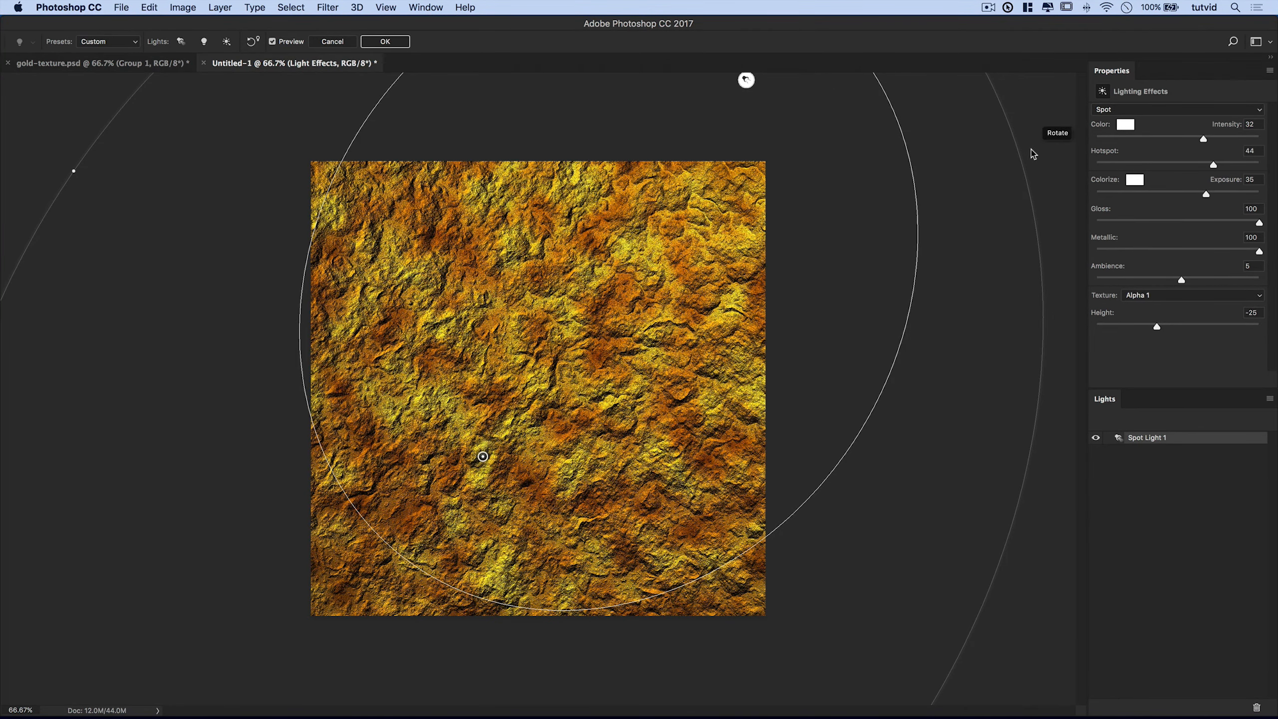
# - Rotate the spot light slightly clockwise, set its hotspot to 29 and intensity to 37, and apply the filter
pyautogui.moveTo(1024, 148); pyautogui.dragTo(848, 260)
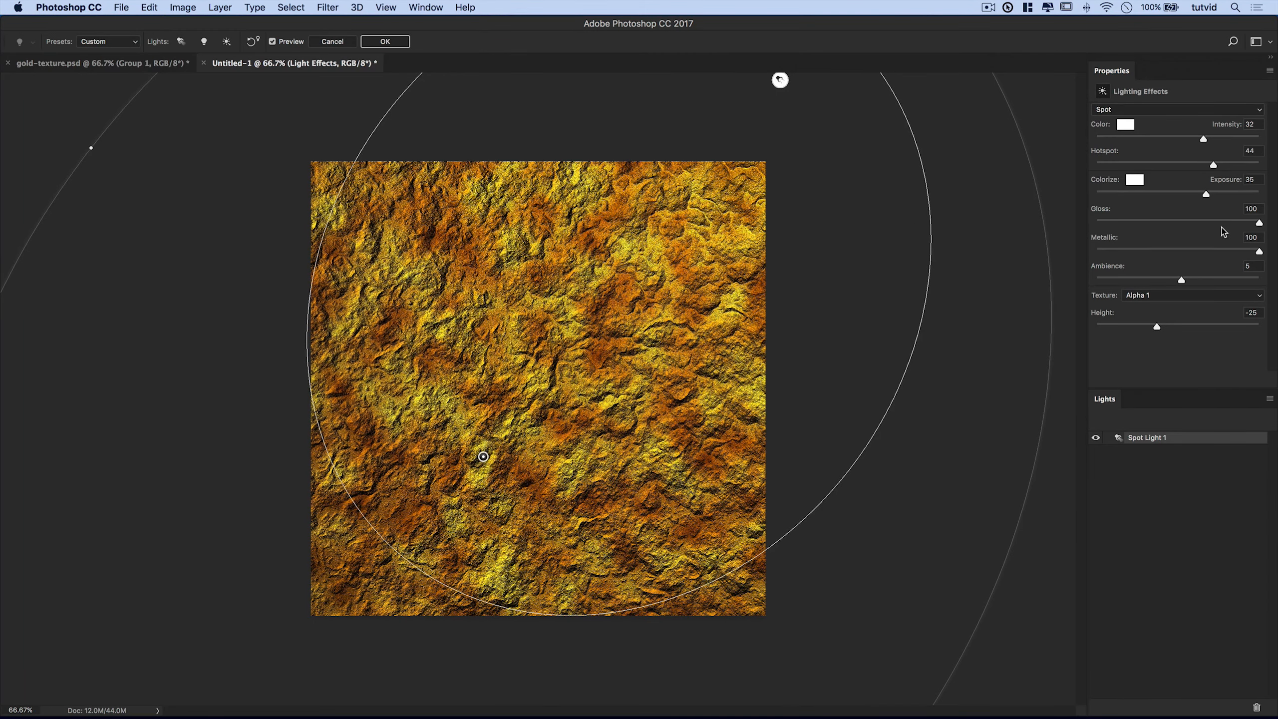
pyautogui.moveTo(1216, 166); pyautogui.dragTo(1209, 138)
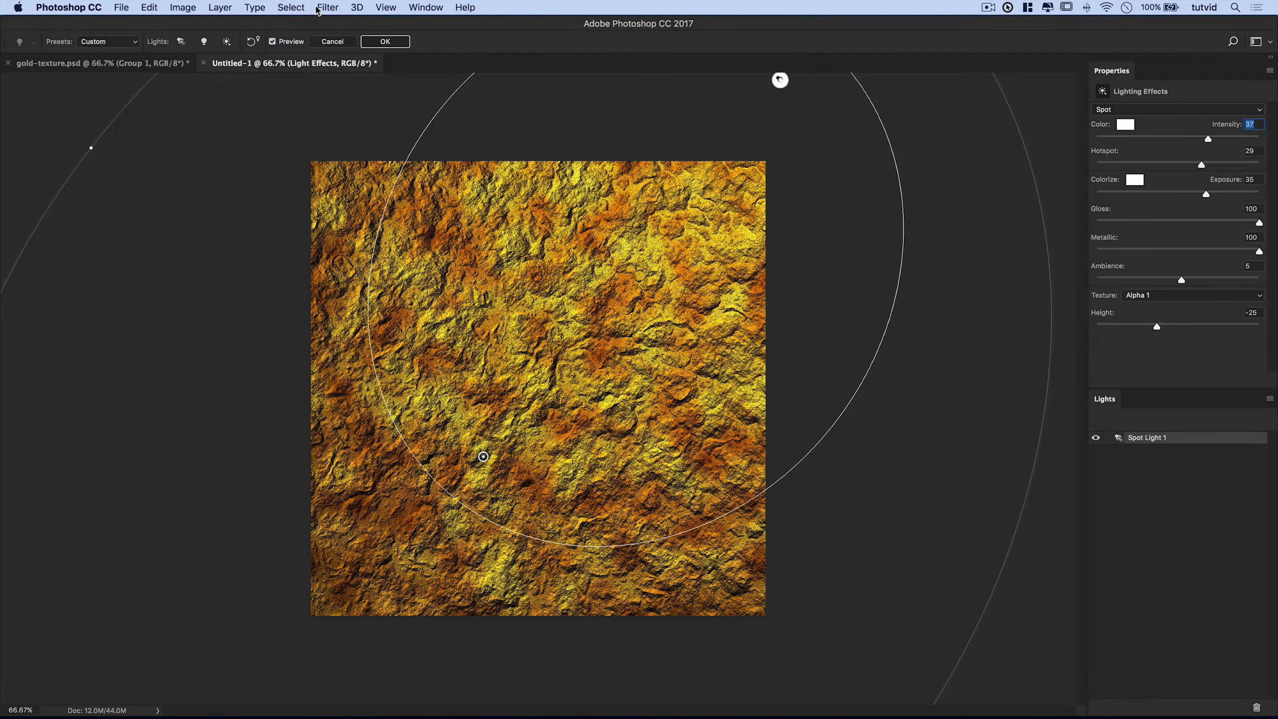
pyautogui.click(385, 42)
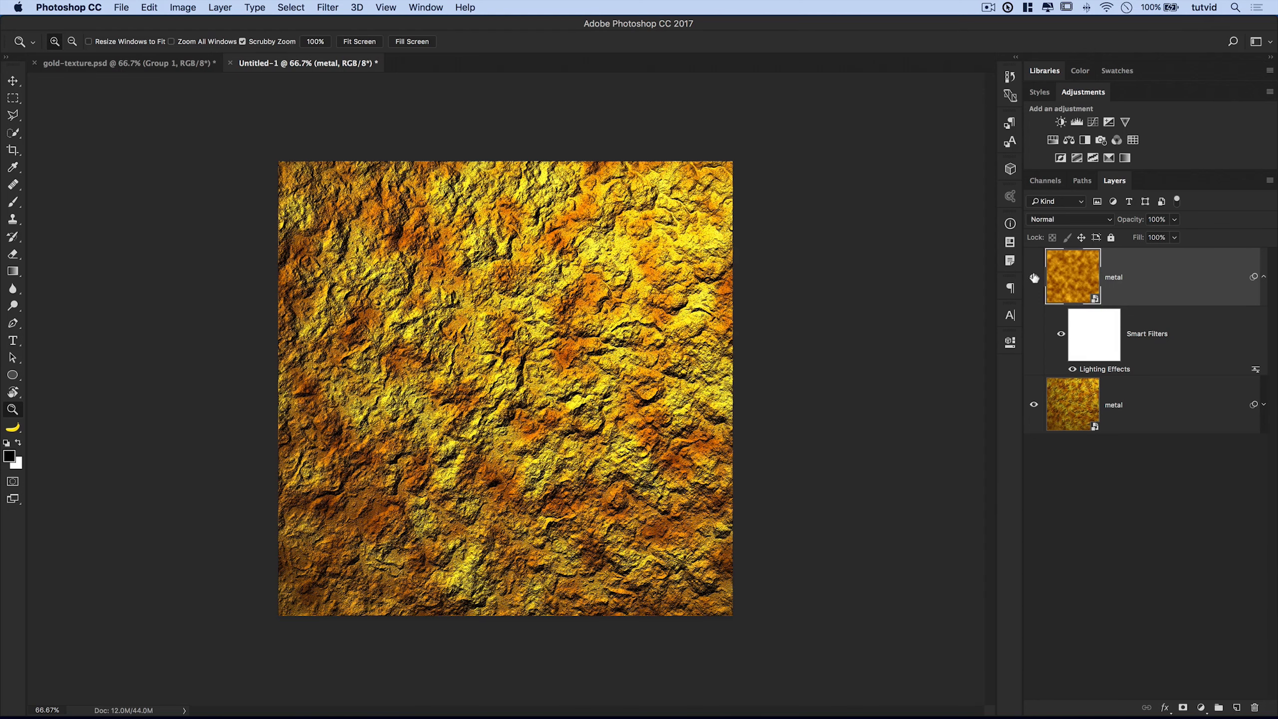
# - Compare the two metal layers by hiding and reshowing the upper one, and collapse its smart filter list
pyautogui.click(1034, 279)
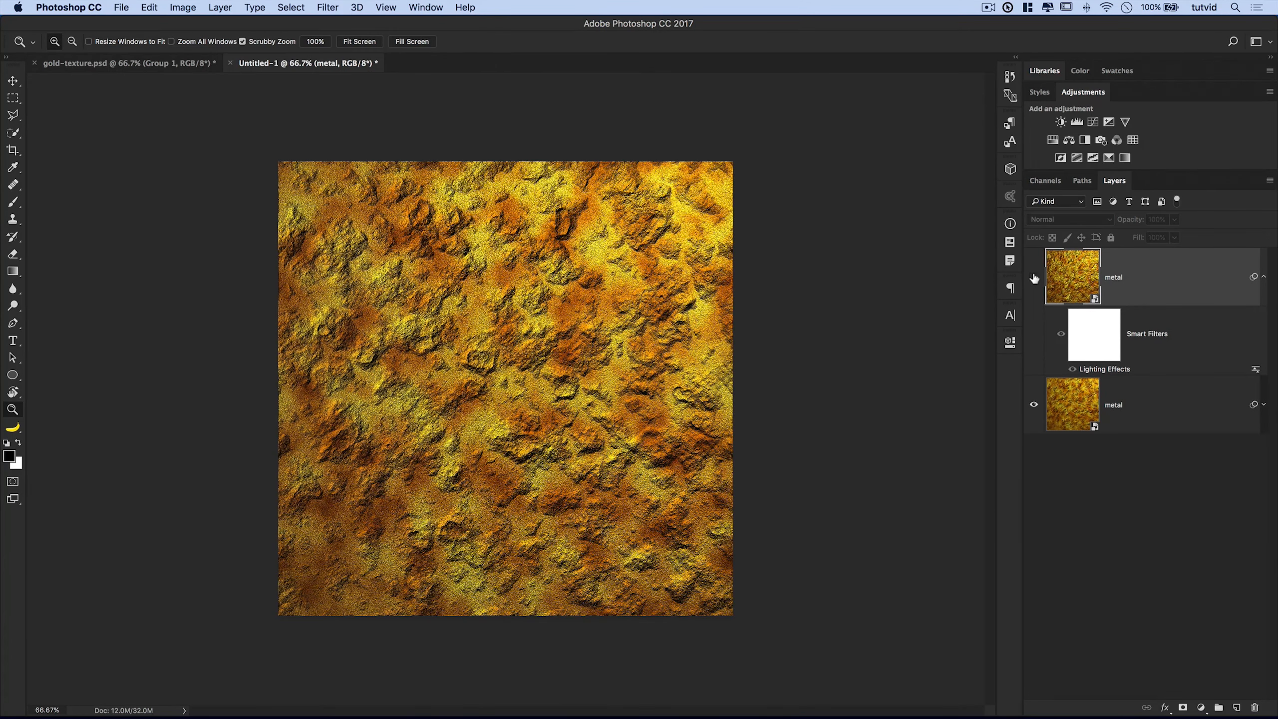
pyautogui.click(1034, 278)
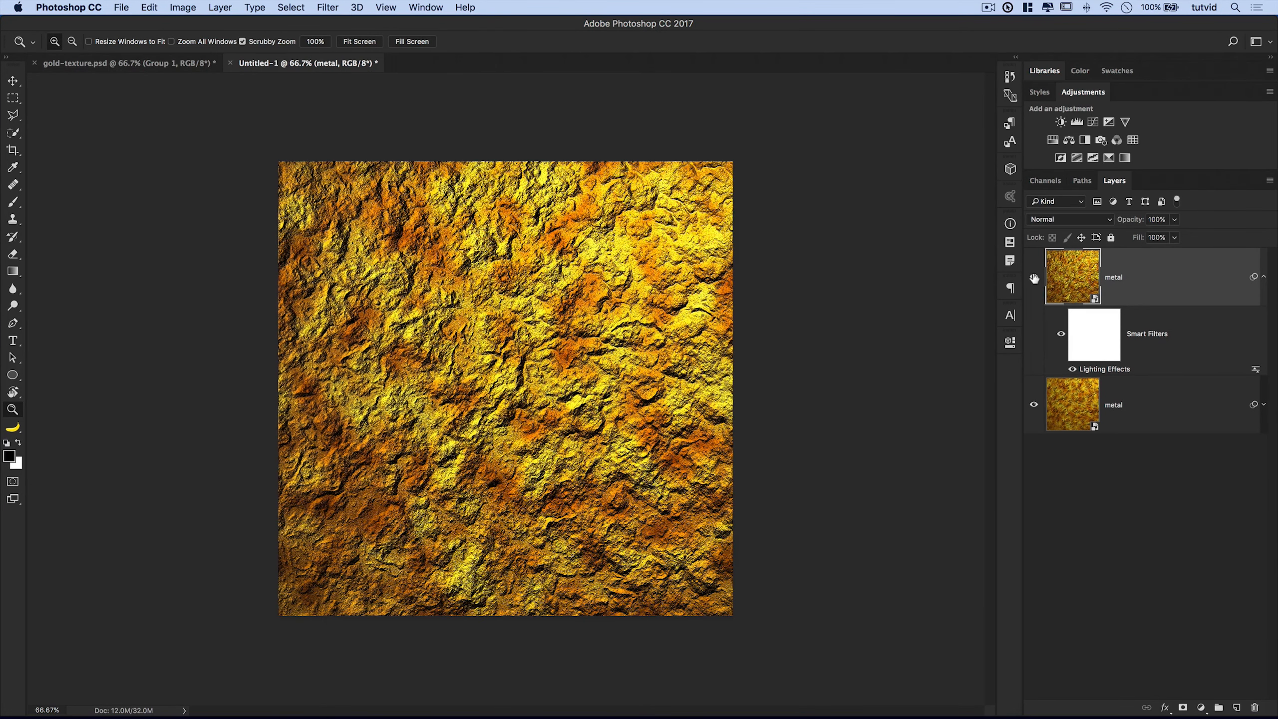
pyautogui.click(1265, 278)
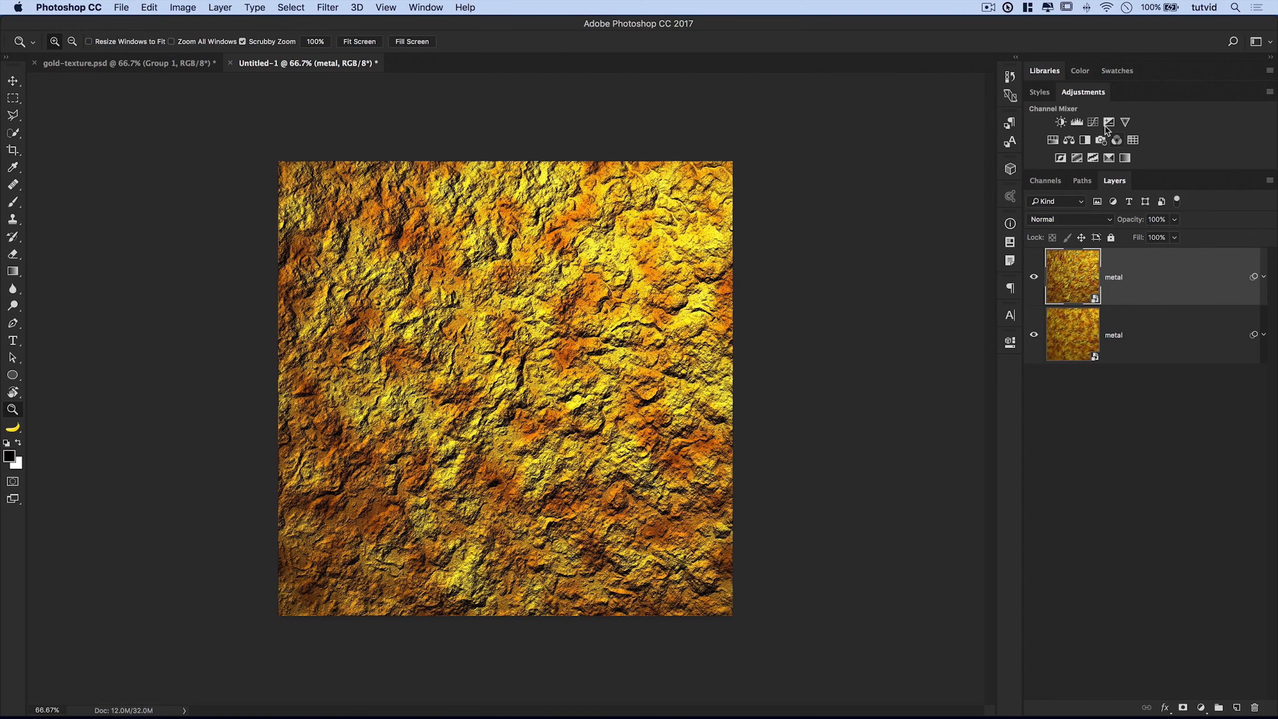
# - Add a Hue/Saturation adjustment layer above the metal layers with hue -9 and saturation -100
pyautogui.click(1053, 141)
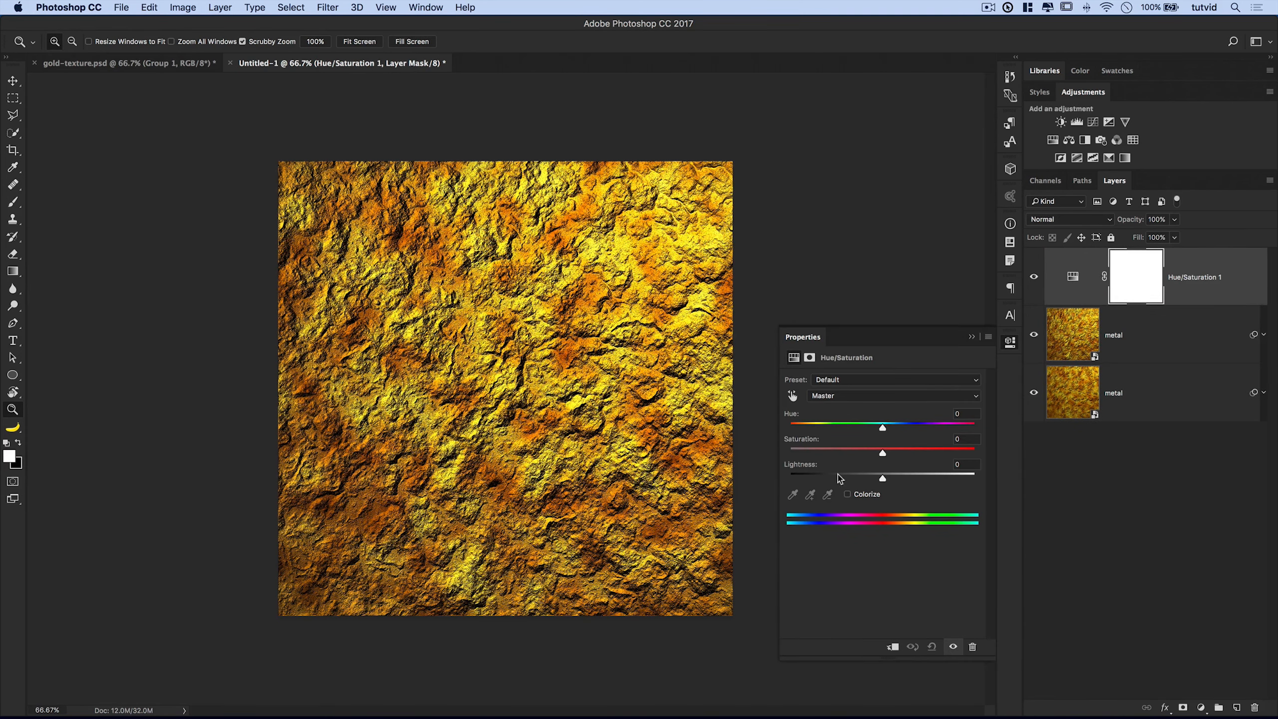
pyautogui.moveTo(884, 433)
pyautogui.mouseDown()
pyautogui.moveTo(864, 432)
pyautogui.moveTo(917, 432)
pyautogui.moveTo(871, 431)
pyautogui.mouseUp()
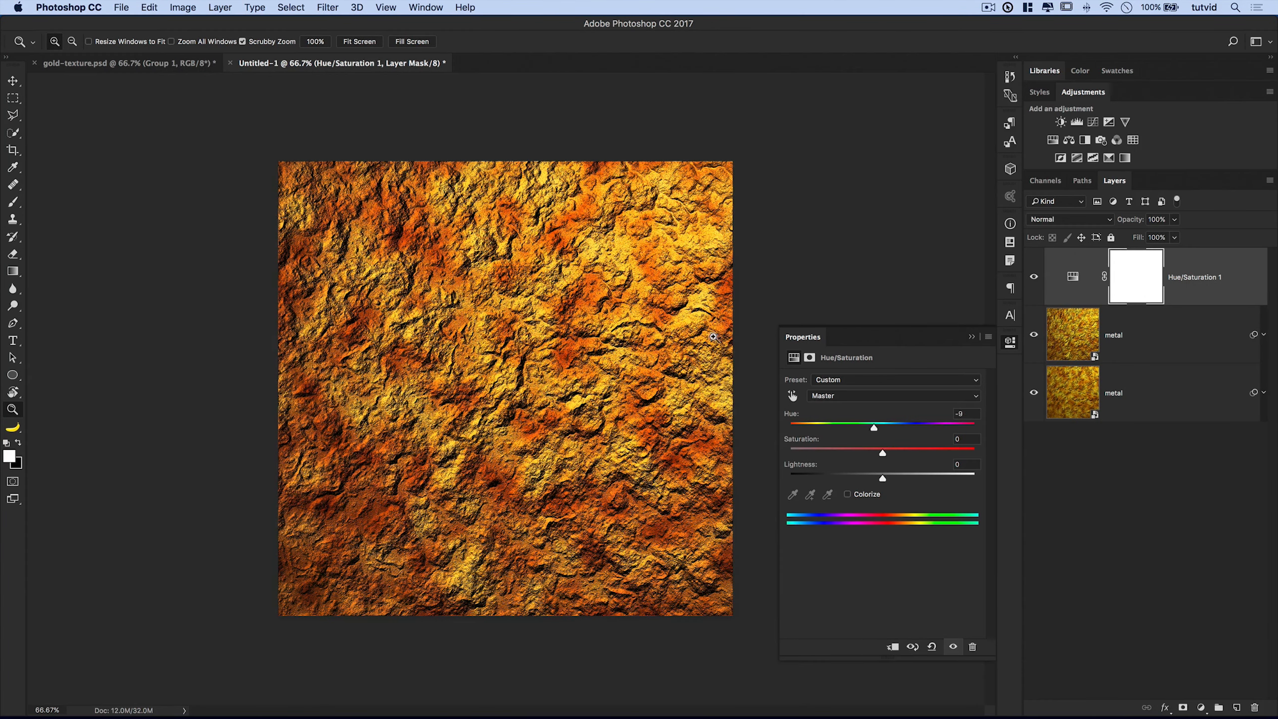
pyautogui.moveTo(883, 453); pyautogui.dragTo(689, 414)
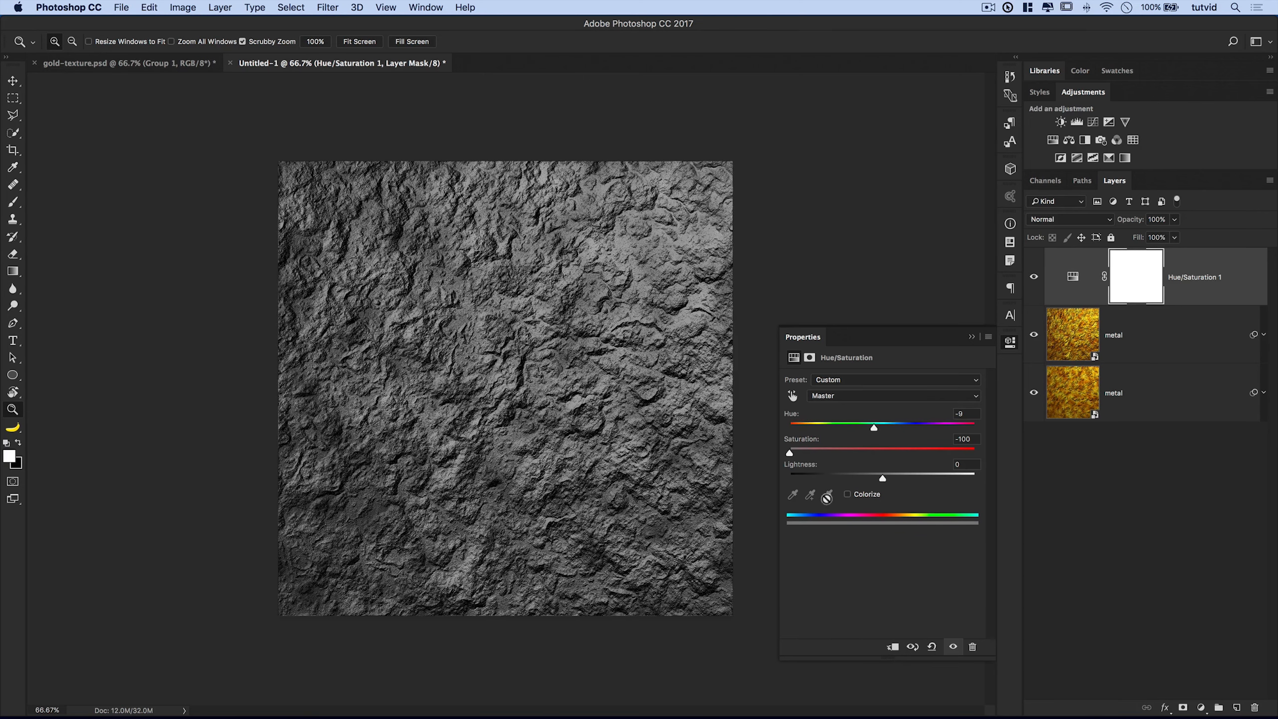
# - Set the Hue/Saturation adjustment's saturation to +2 and lightness to 0, and hide the adjustment layer
pyautogui.moveTo(811, 447); pyautogui.dragTo(875, 480)
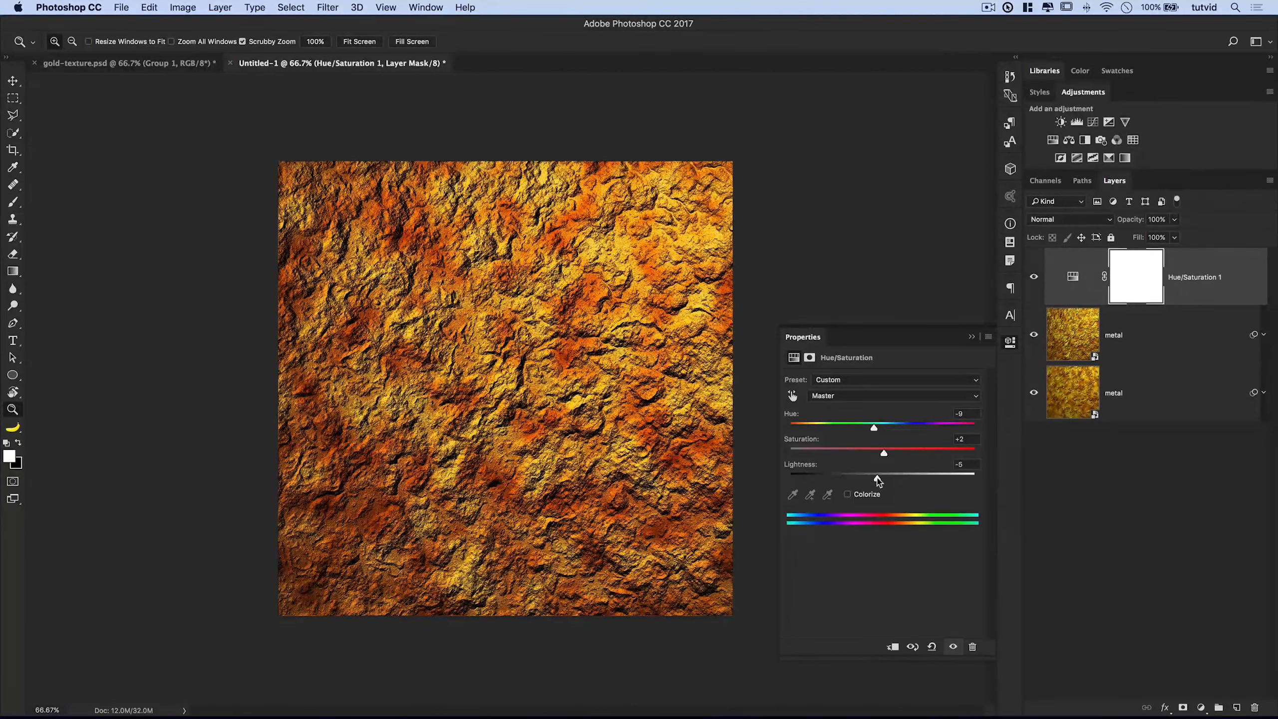
pyautogui.click(964, 464)
pyautogui.write('0')
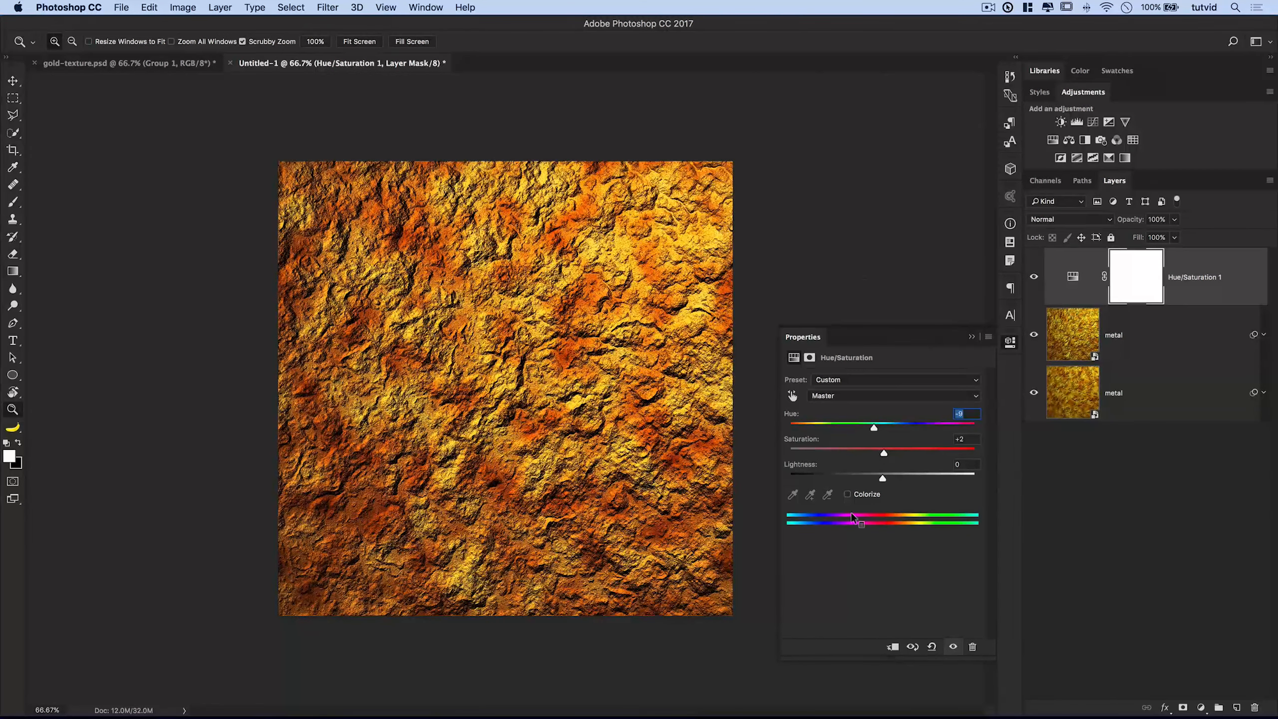
pyautogui.click(1034, 276)
# - Add a Color Balance adjustment layer and set its shadows to +23 toward red and +39 toward blue
pyautogui.click(1068, 140)
pyautogui.moveTo(867, 410); pyautogui.dragTo(887, 410)
pyautogui.moveTo(866, 455); pyautogui.dragTo(894, 453)
pyautogui.click(848, 380)
pyautogui.click(848, 369)
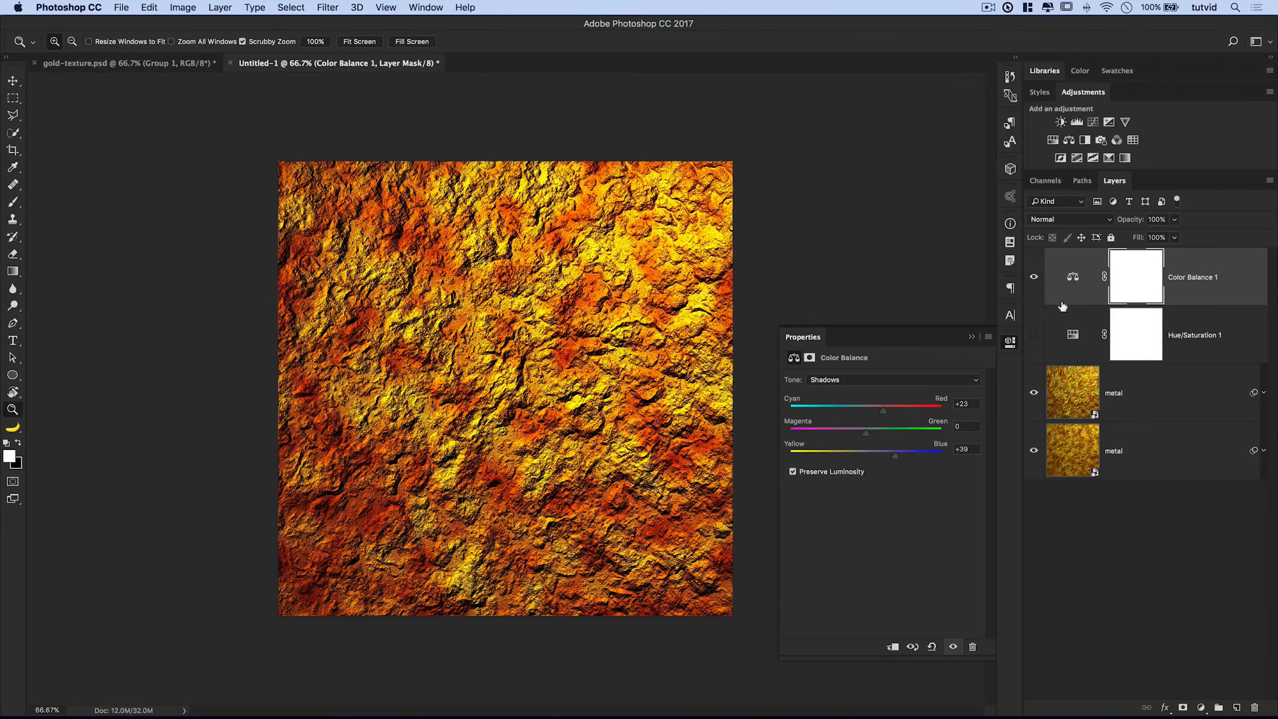
# - Set the Color Balance highlights to -29 toward yellow and collapse the adjustment's properties
pyautogui.click(906, 381)
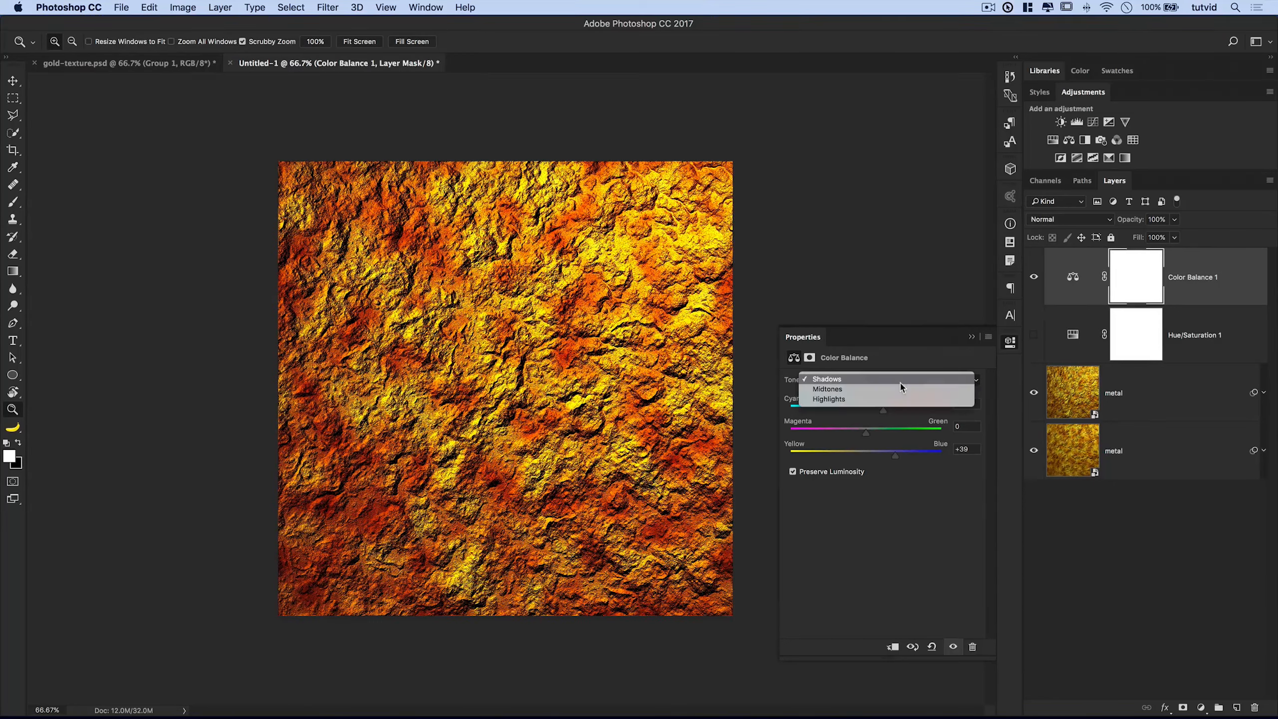
pyautogui.click(849, 399)
pyautogui.moveTo(866, 456); pyautogui.dragTo(844, 457)
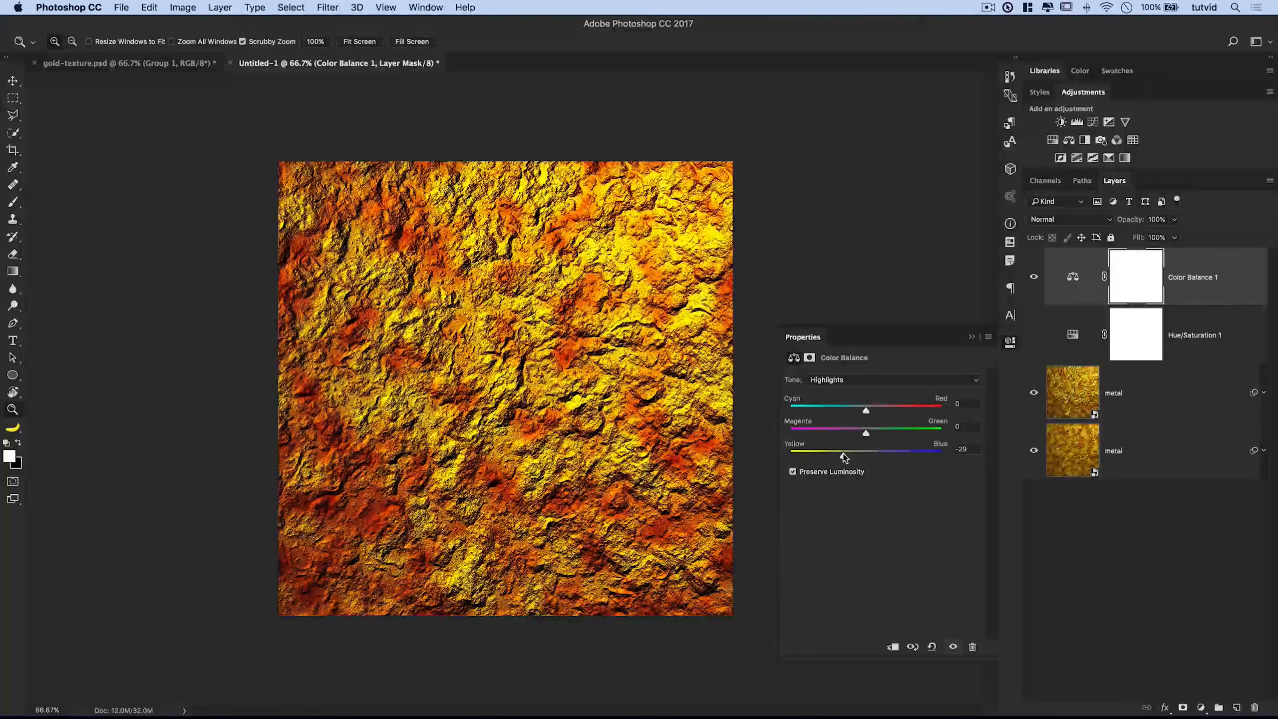
pyautogui.click(1011, 342)
# - Compare the texture with and without the Color Balance adjustment by toggling the layer's visibility
pyautogui.click(1033, 278)
pyautogui.click(1032, 278)
pyautogui.click(1032, 278)
pyautogui.click(1033, 278)
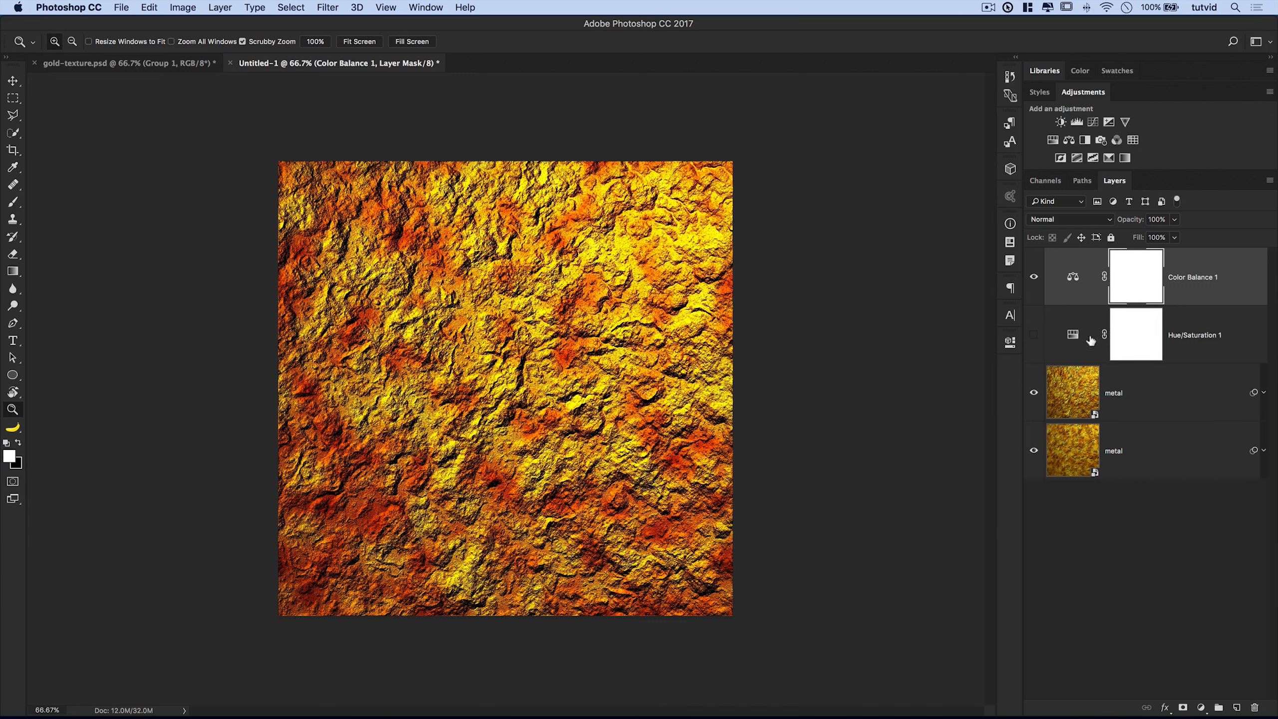
# - Add a Gradient Map adjustment layer with a blue-to-purple preset gradient, reverse it, and collapse its properties
pyautogui.click(1125, 158)
pyautogui.click(861, 389)
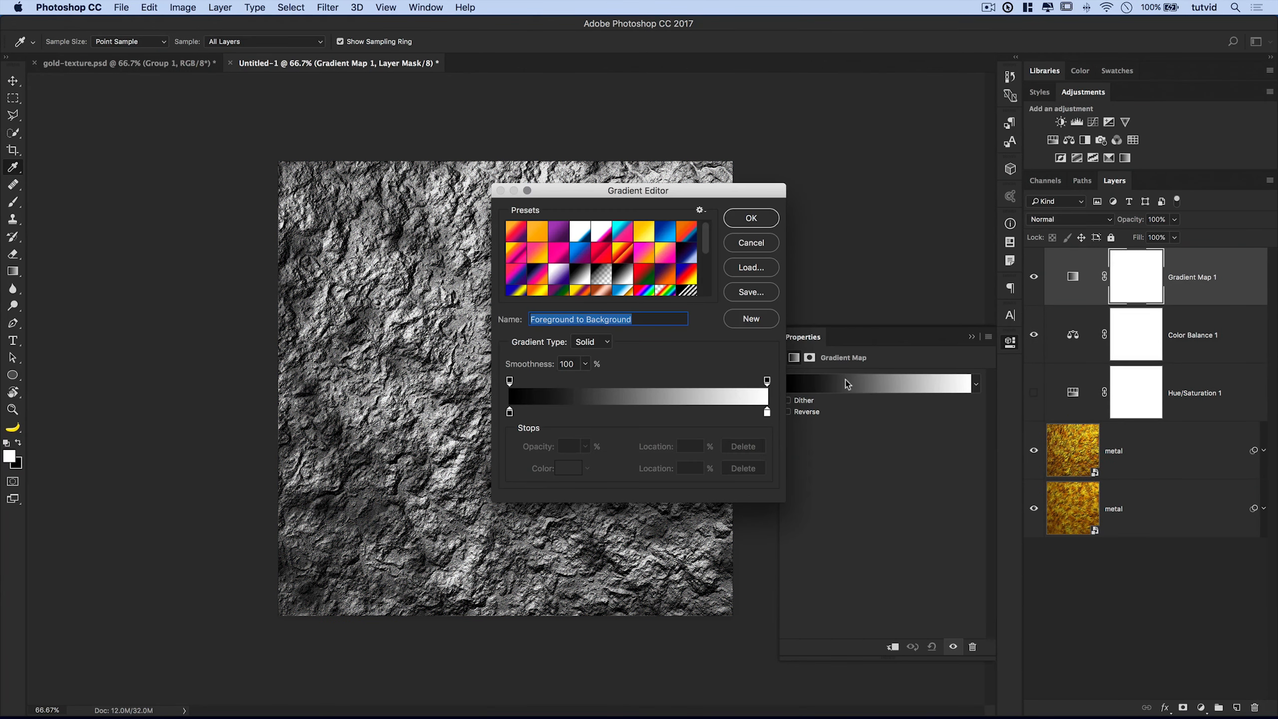
pyautogui.click(582, 254)
pyautogui.click(757, 215)
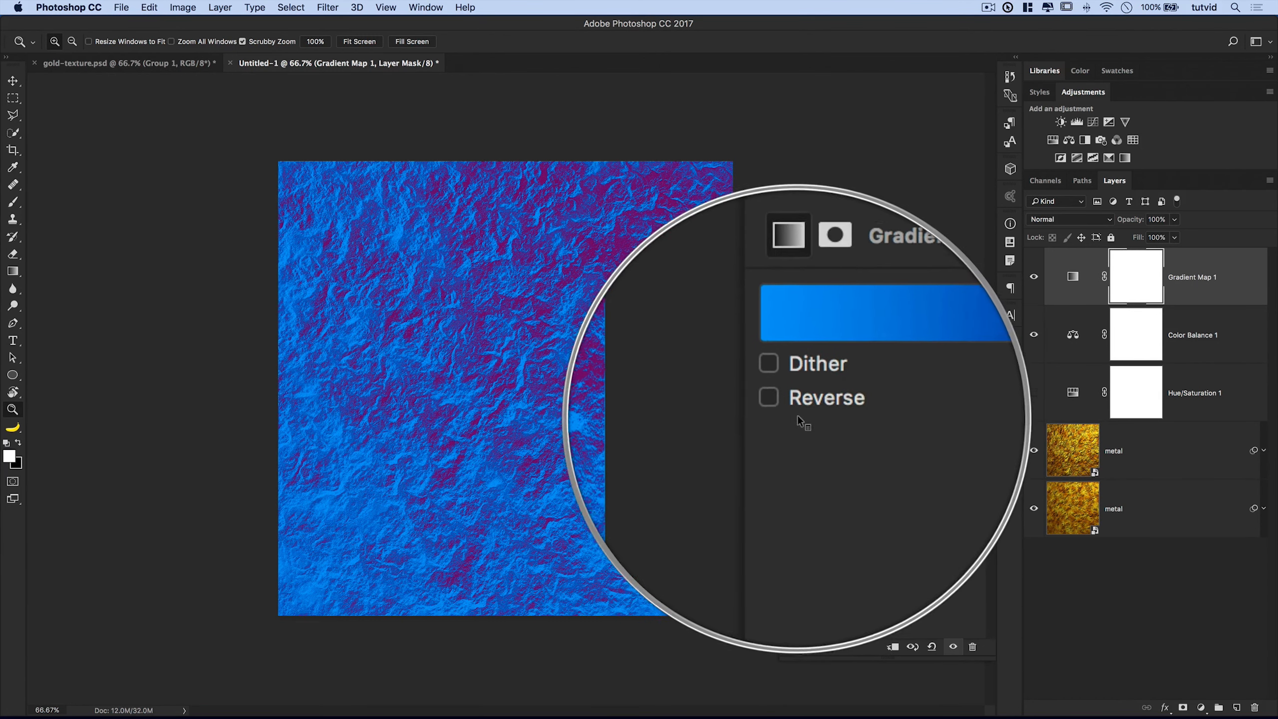
pyautogui.click(800, 412)
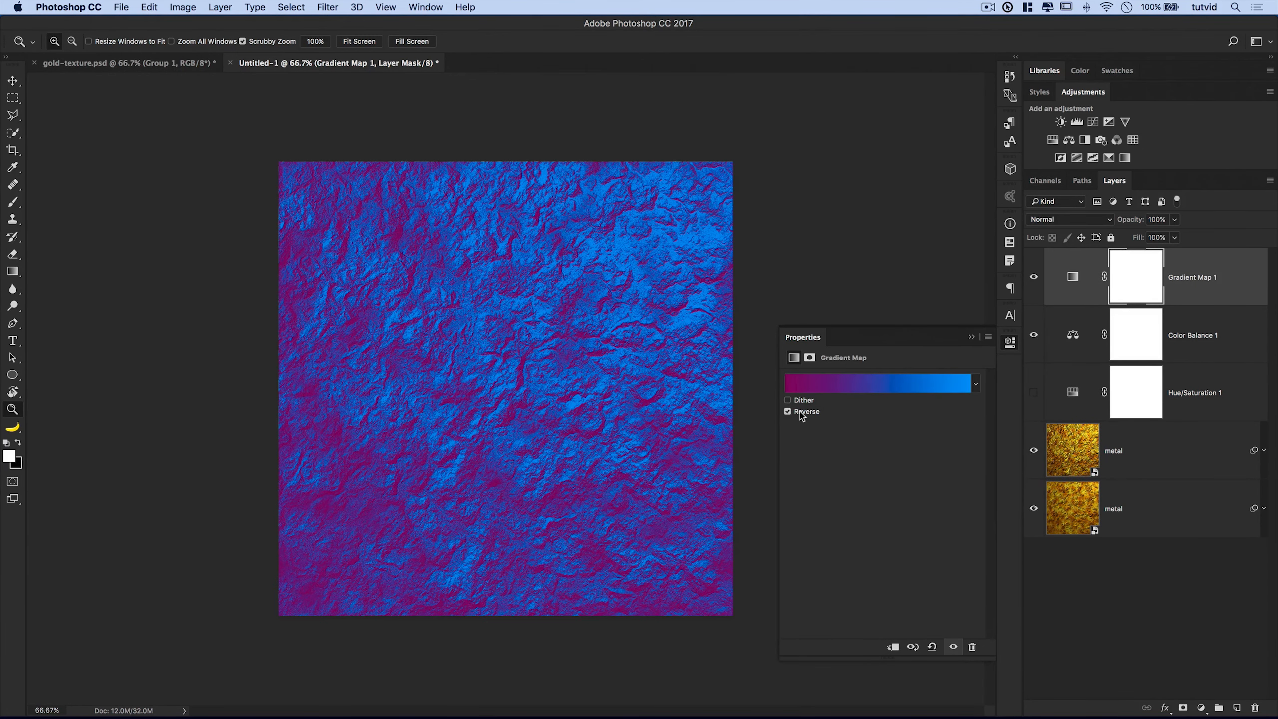
pyautogui.click(1011, 343)
# - Set the Gradient Map layer's blend mode to Soft Light and compare its effect by toggling its visibility
pyautogui.click(1086, 219)
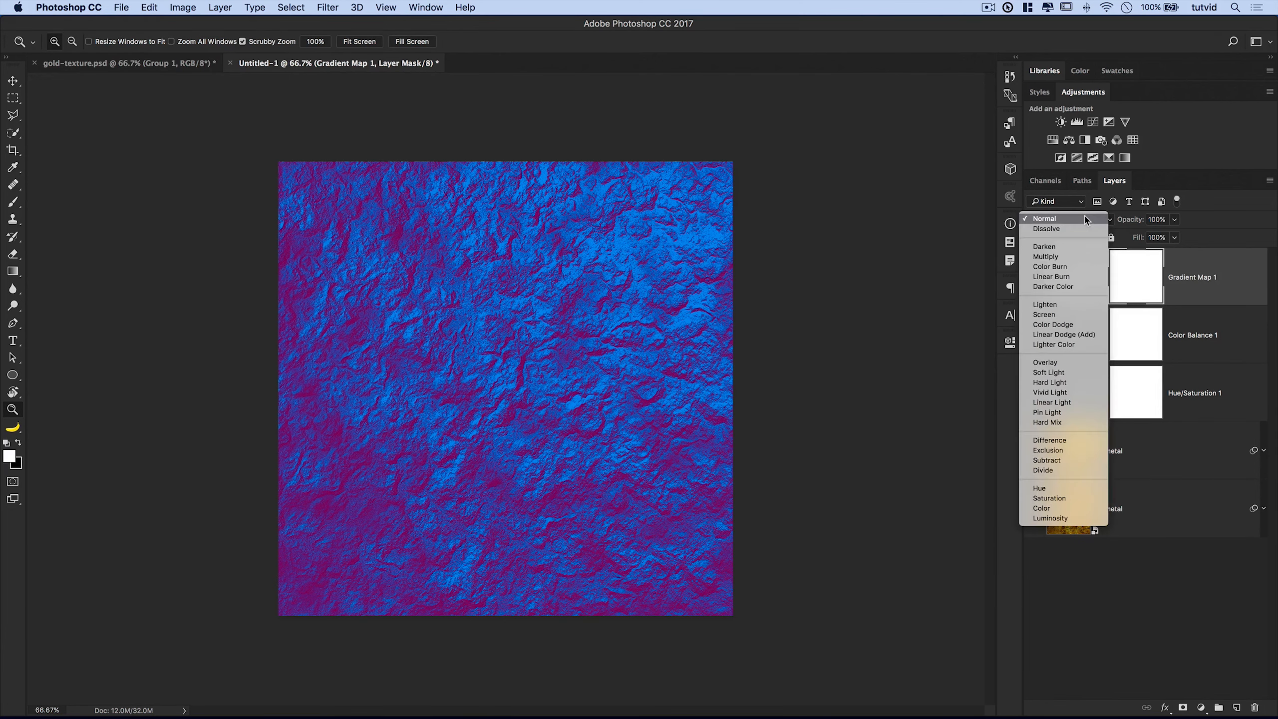
pyautogui.click(1050, 372)
pyautogui.click(1035, 277)
pyautogui.click(1035, 277)
pyautogui.click(1034, 277)
pyautogui.click(1034, 277)
pyautogui.click(1034, 277)
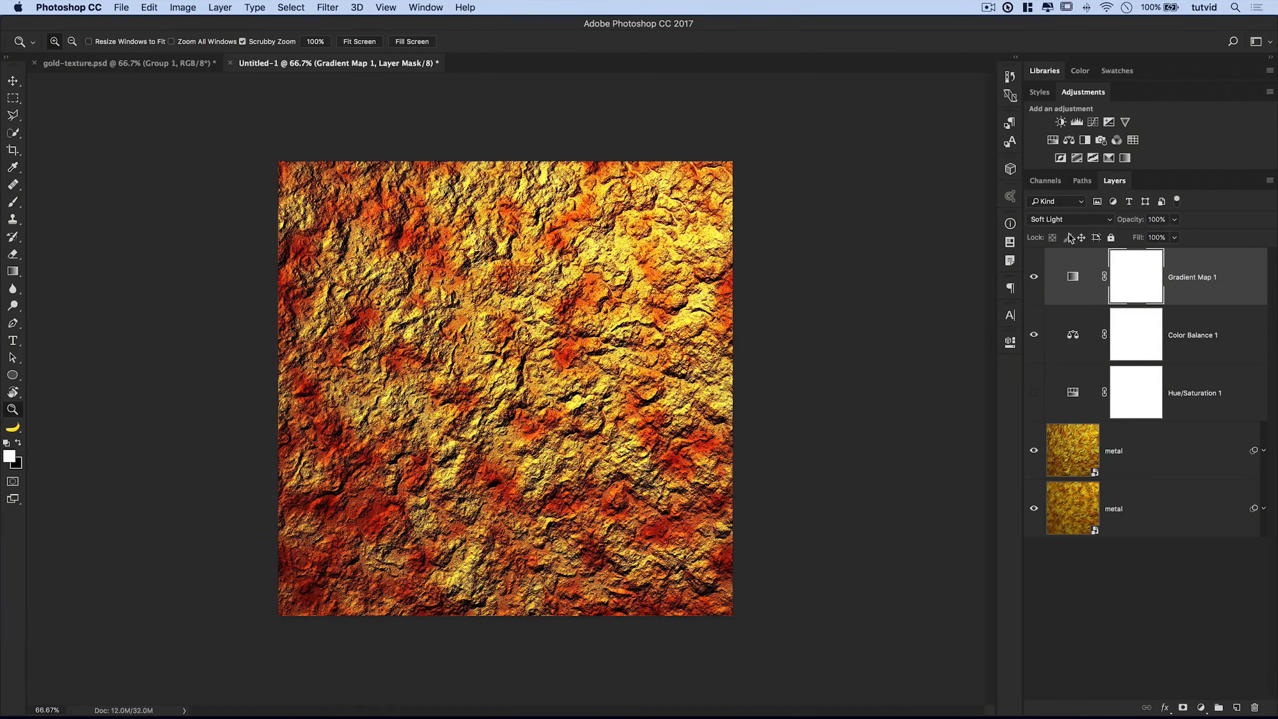
# - Try the Color, Overlay and Multiply blend modes on the Gradient Map layer and return it to Soft Light
pyautogui.click(1091, 221)
pyautogui.click(1077, 353)
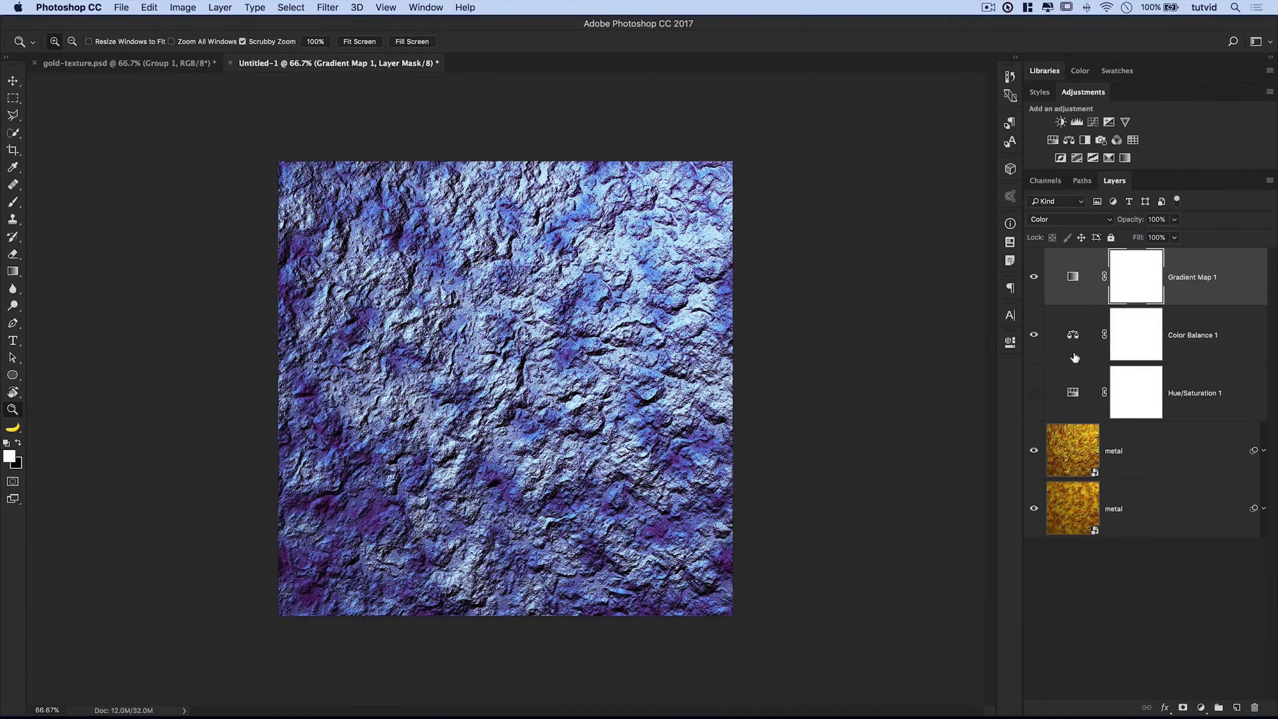
pyautogui.click(1075, 221)
pyautogui.click(1049, 156)
pyautogui.click(1074, 220)
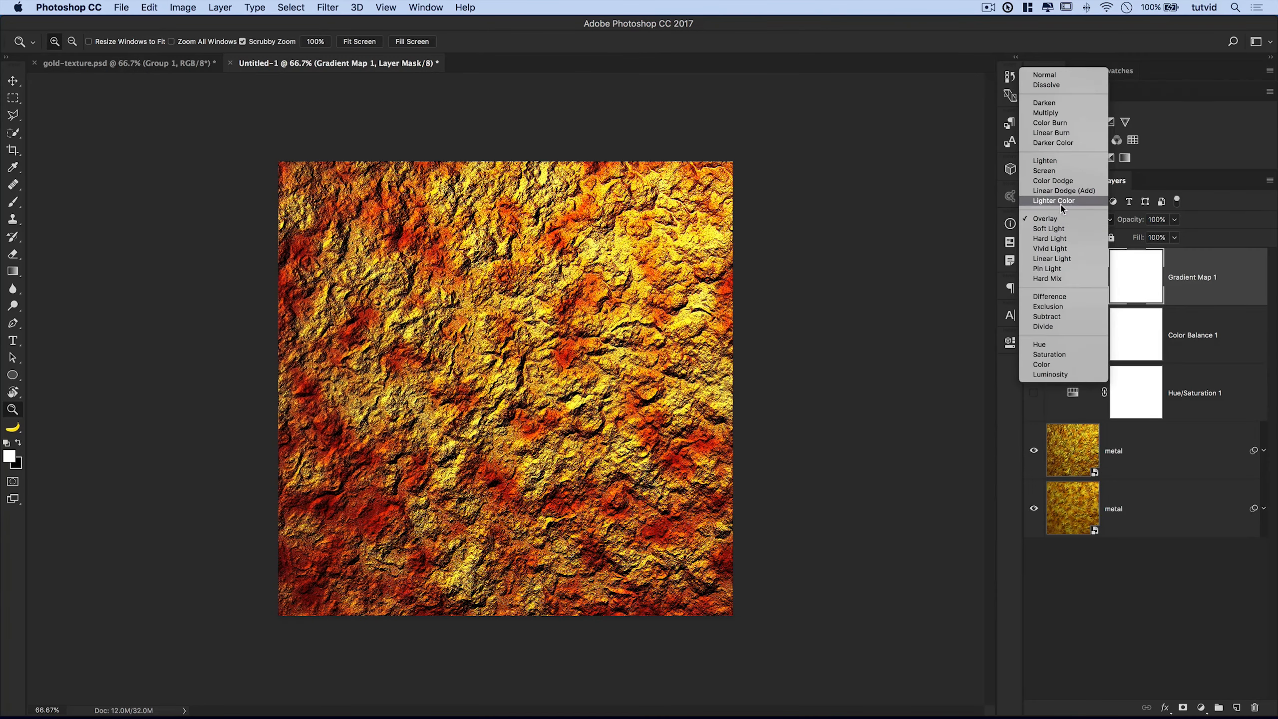
pyautogui.click(1046, 172)
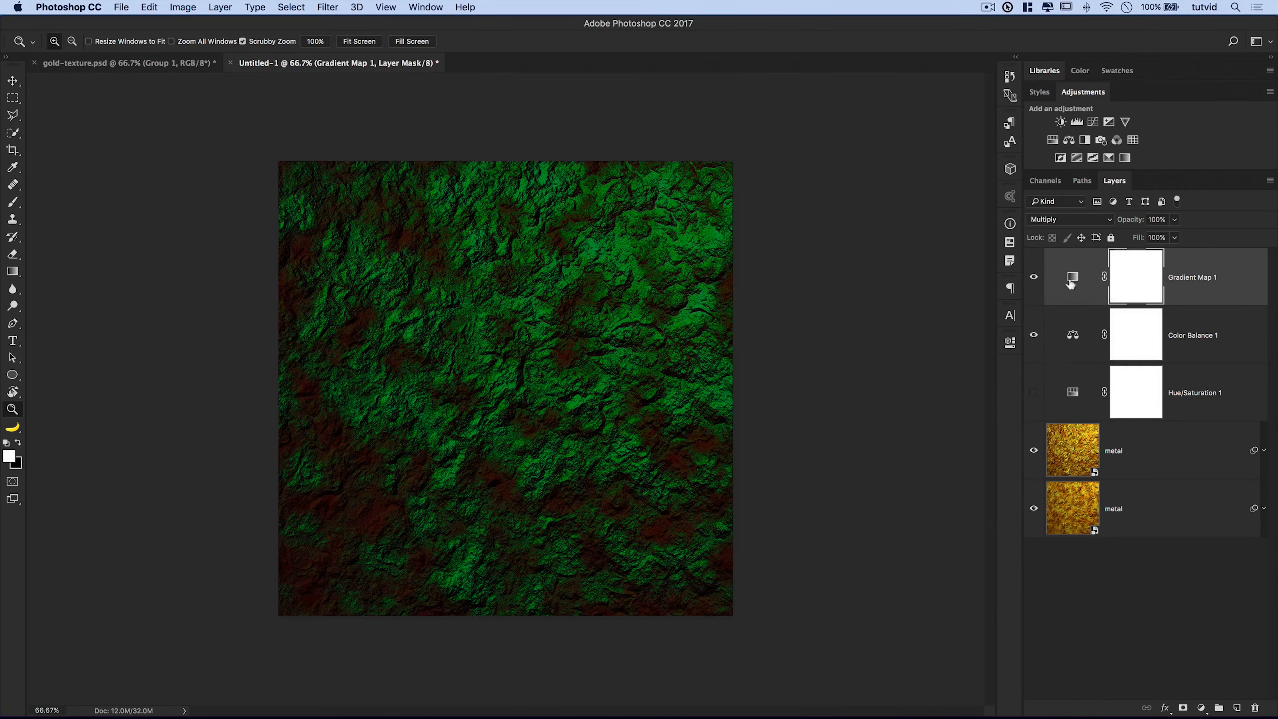
pyautogui.click(1054, 224)
pyautogui.click(1057, 335)
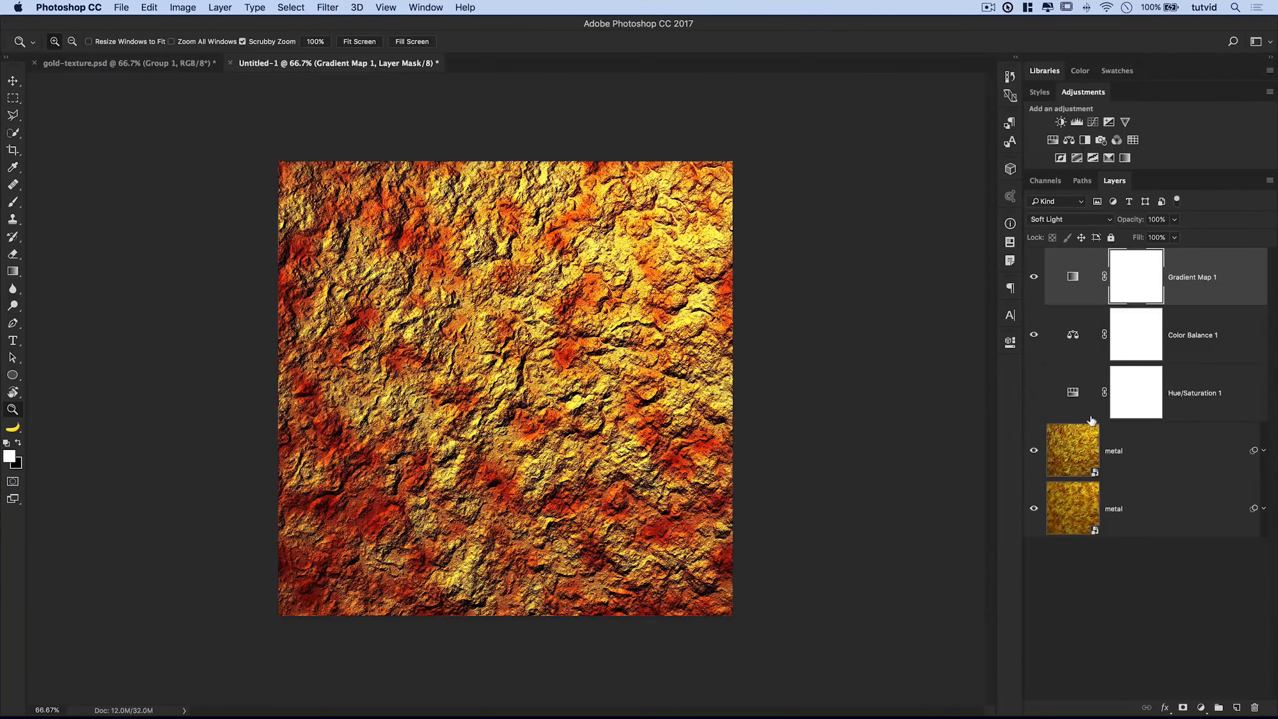
# - Select the Gradient Map and Color Balance layers together and hide them, leaving all three adjustment layers switched off
pyautogui.keyDown('shift'); pyautogui.click(1073, 331); pyautogui.keyUp('shift')
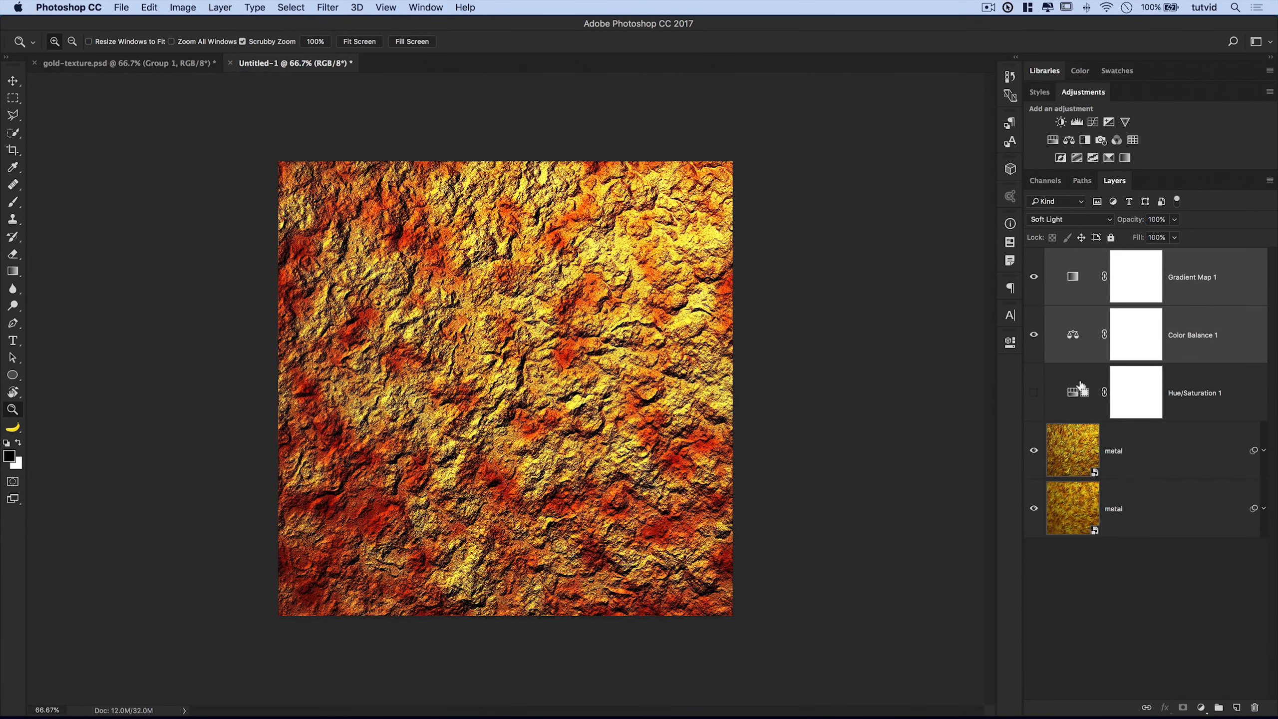
pyautogui.press('super+comma')
pyautogui.click(1068, 396)
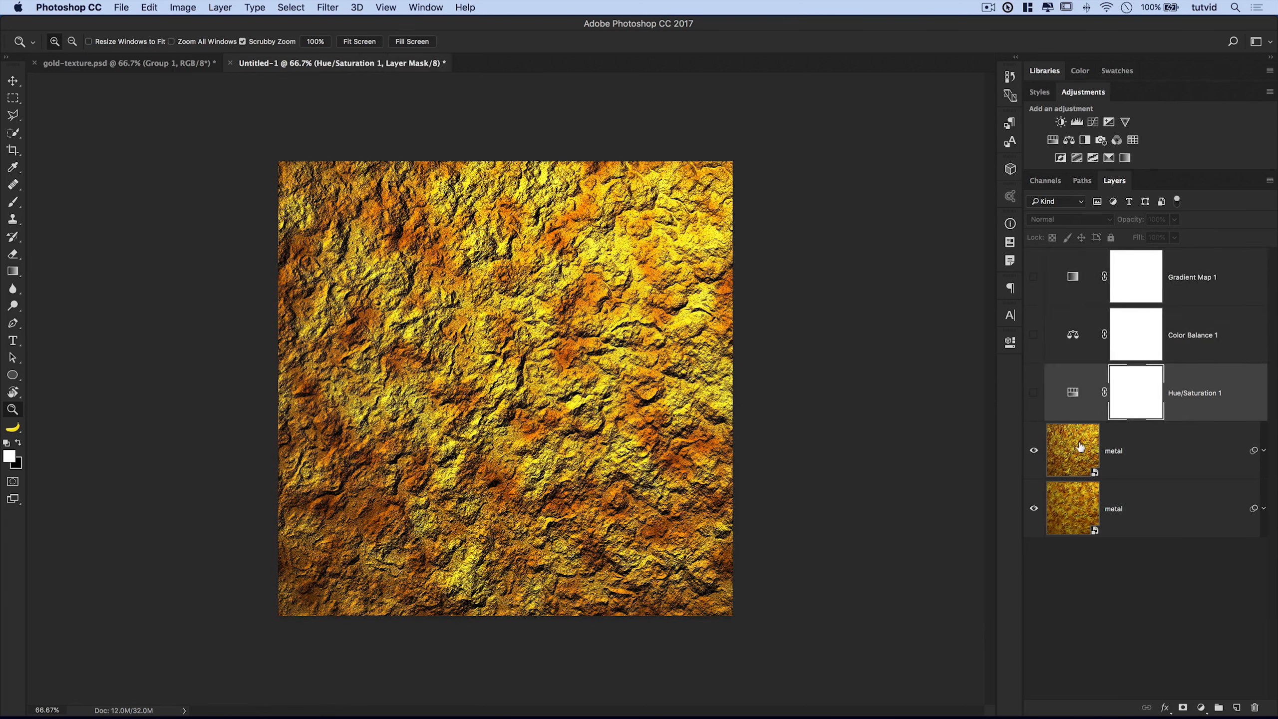
# - Start a second Lighting Effects filter on the upper metal layer, move the spot light up and left, and choose metal-1 as texture
pyautogui.click(1080, 447)
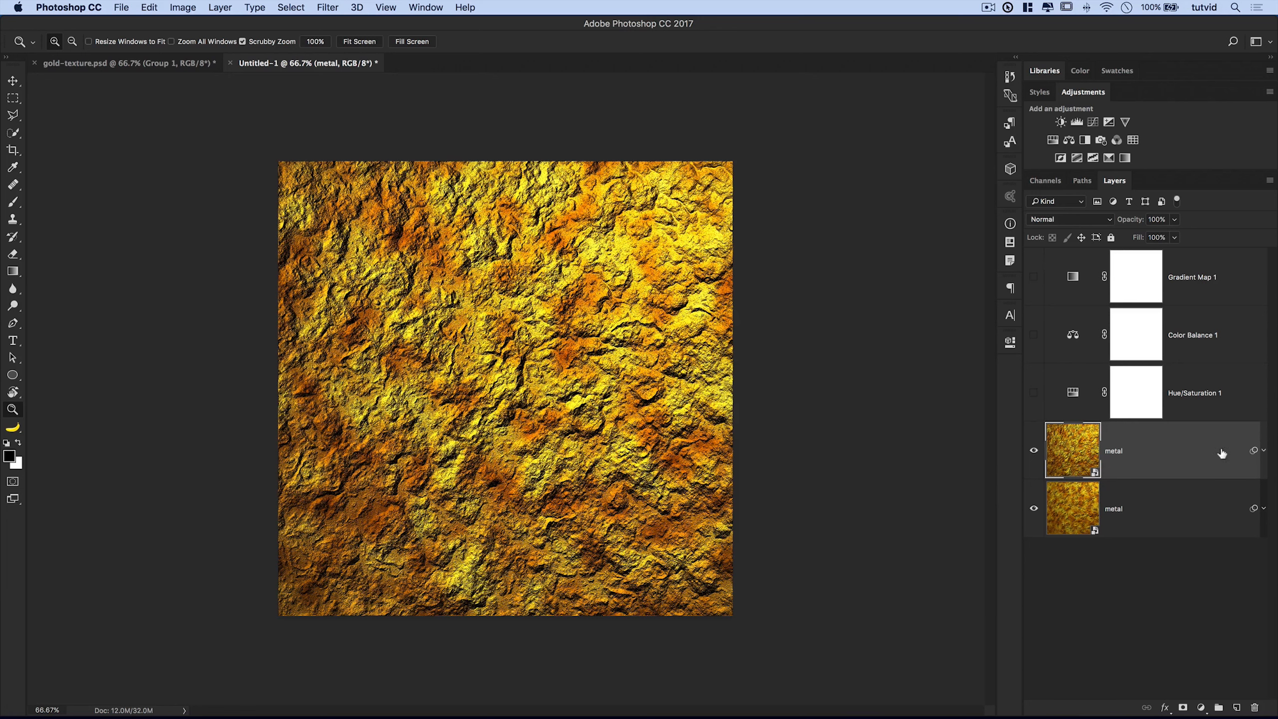
pyautogui.click(1265, 451)
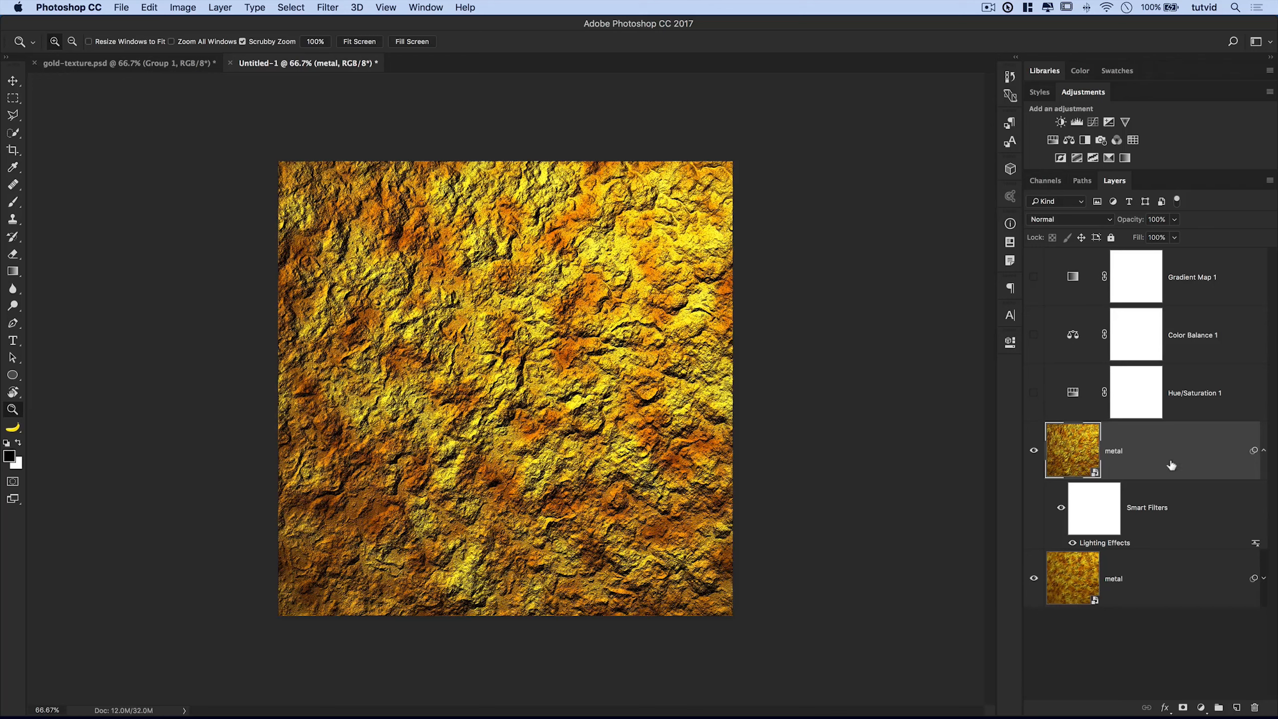
pyautogui.click(327, 7)
pyautogui.moveTo(401, 231)
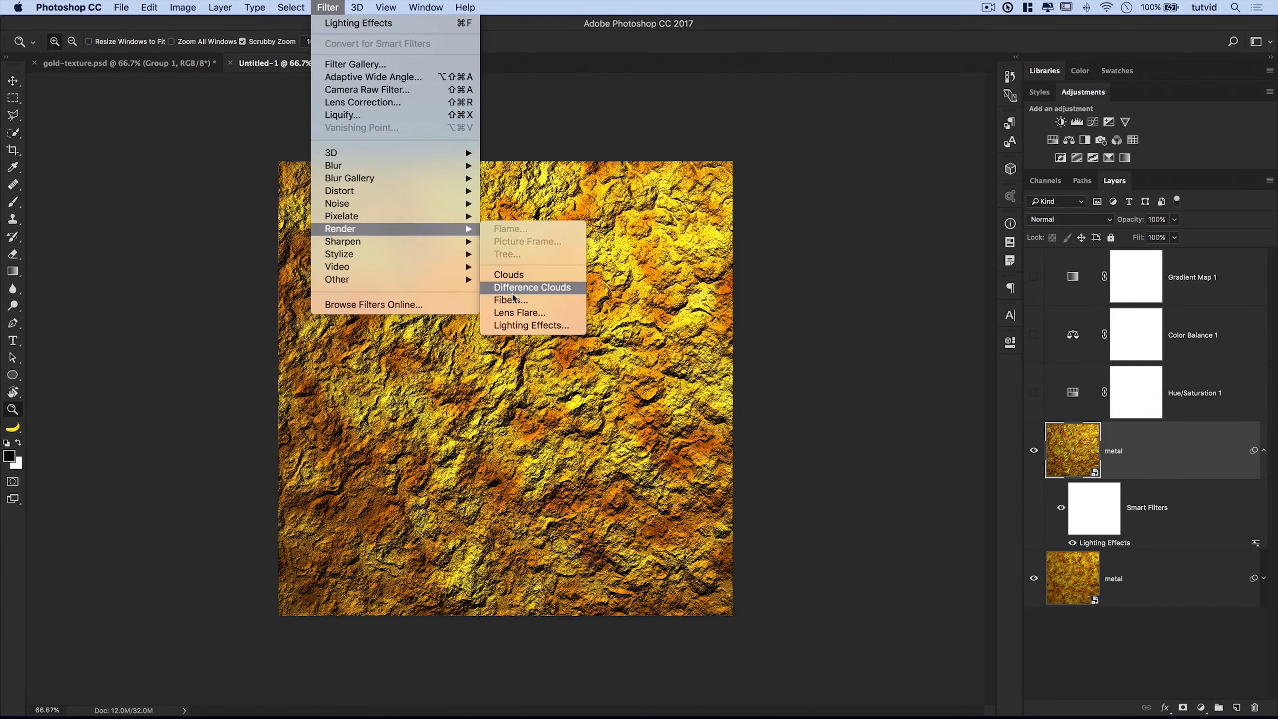
pyautogui.click(516, 327)
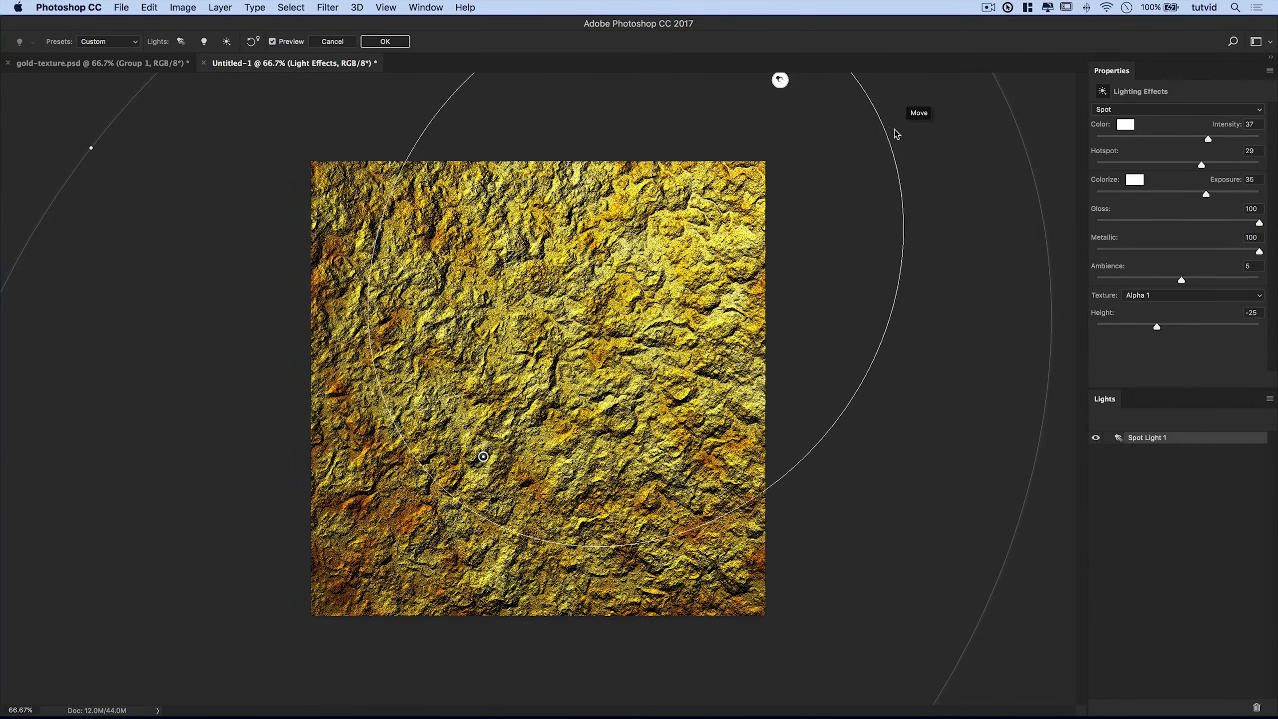
pyautogui.moveTo(894, 132); pyautogui.dragTo(777, 99)
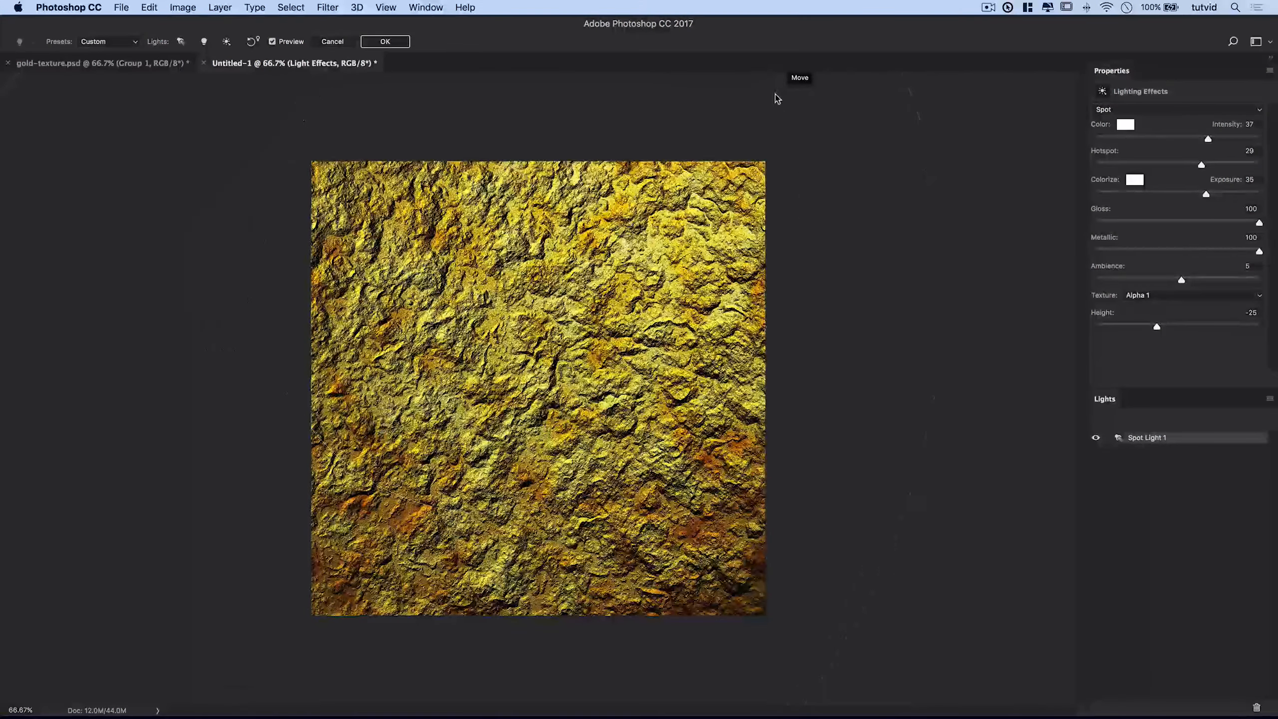
pyautogui.click(1136, 295)
pyautogui.click(1153, 291)
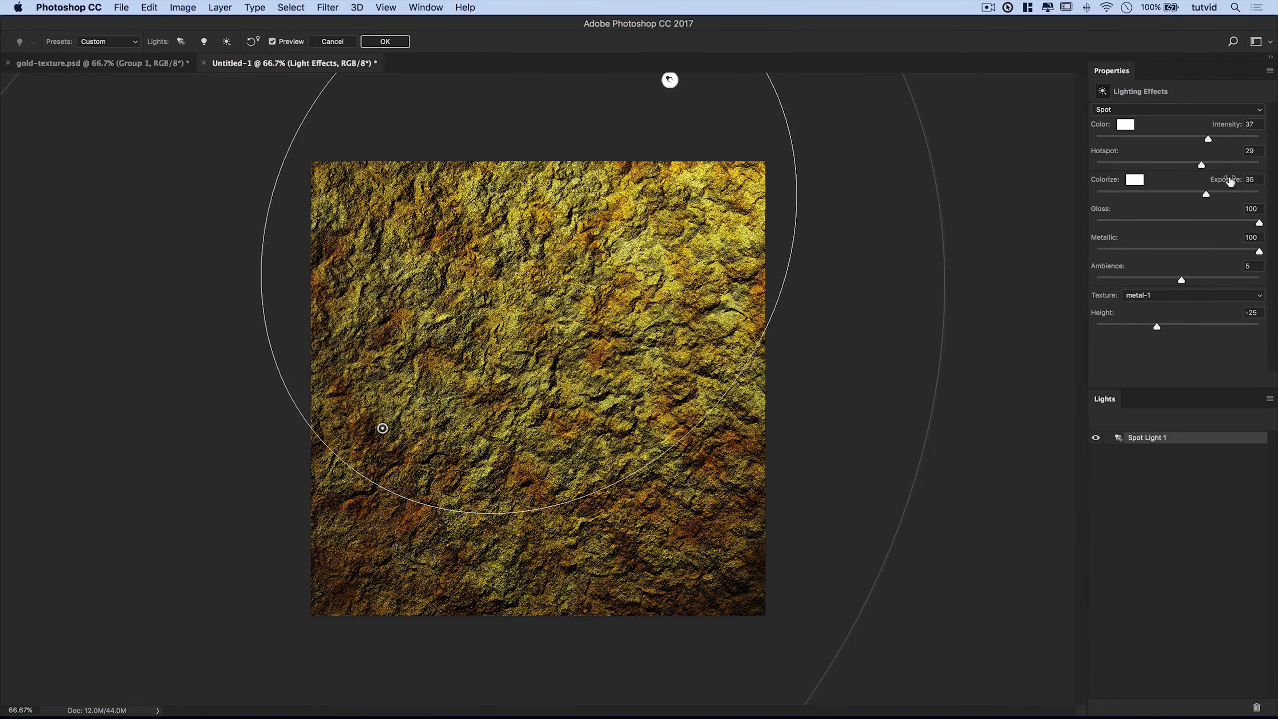
# - Set the Lighting Effects texture height to about 8, raise the light intensity slightly, and apply the filter
pyautogui.moveTo(1157, 326); pyautogui.dragTo(1184, 328)
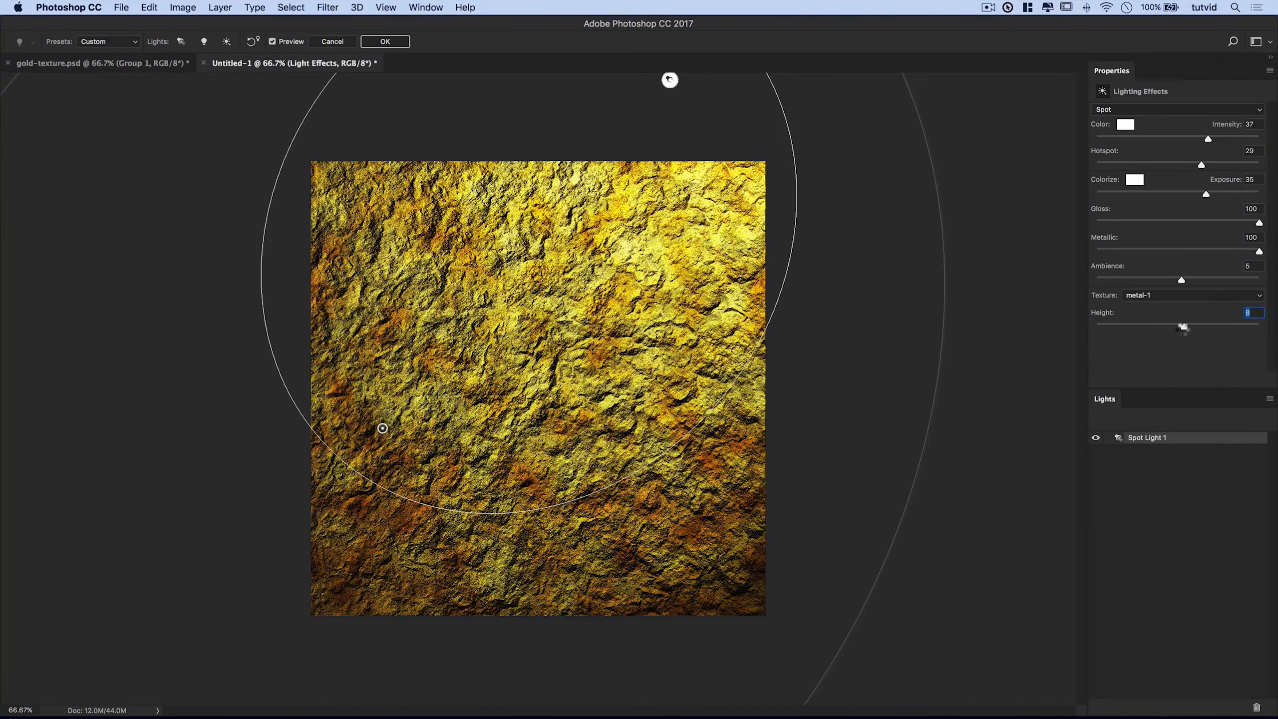
pyautogui.moveTo(1183, 328); pyautogui.dragTo(1184, 327)
pyautogui.click(1147, 297)
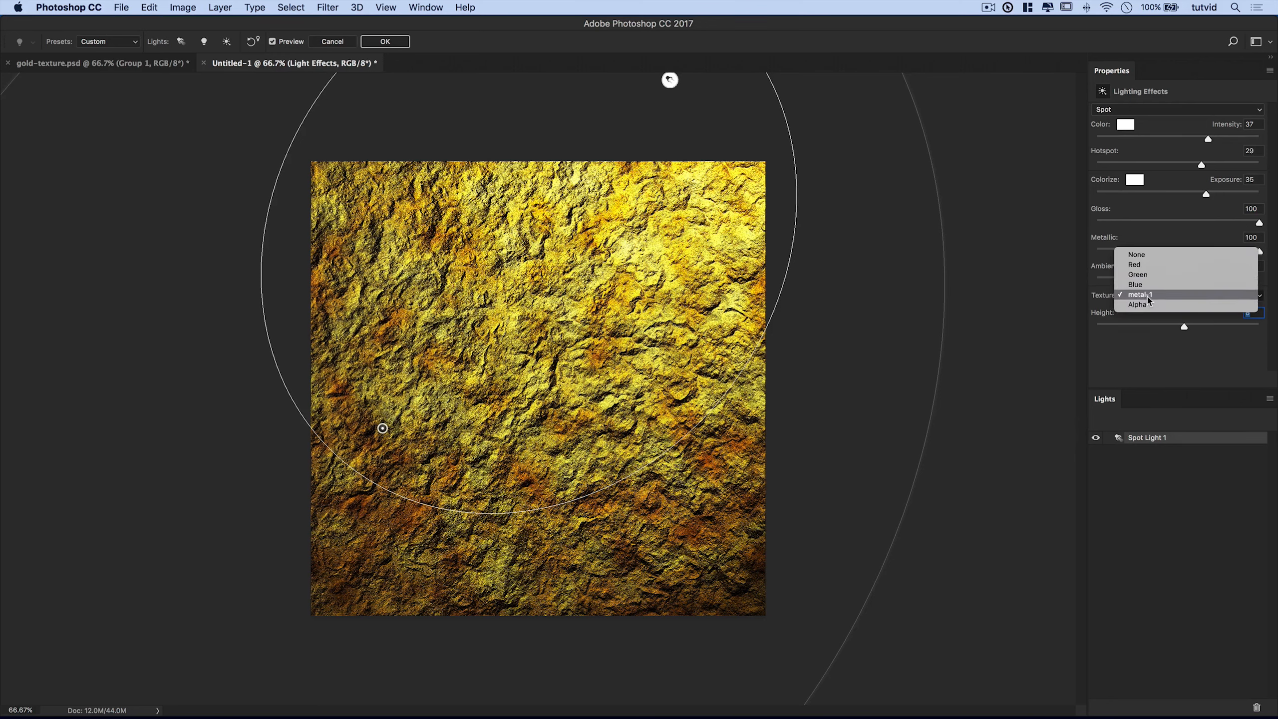
pyautogui.moveTo(1210, 142); pyautogui.dragTo(1219, 138)
pyautogui.click(385, 41)
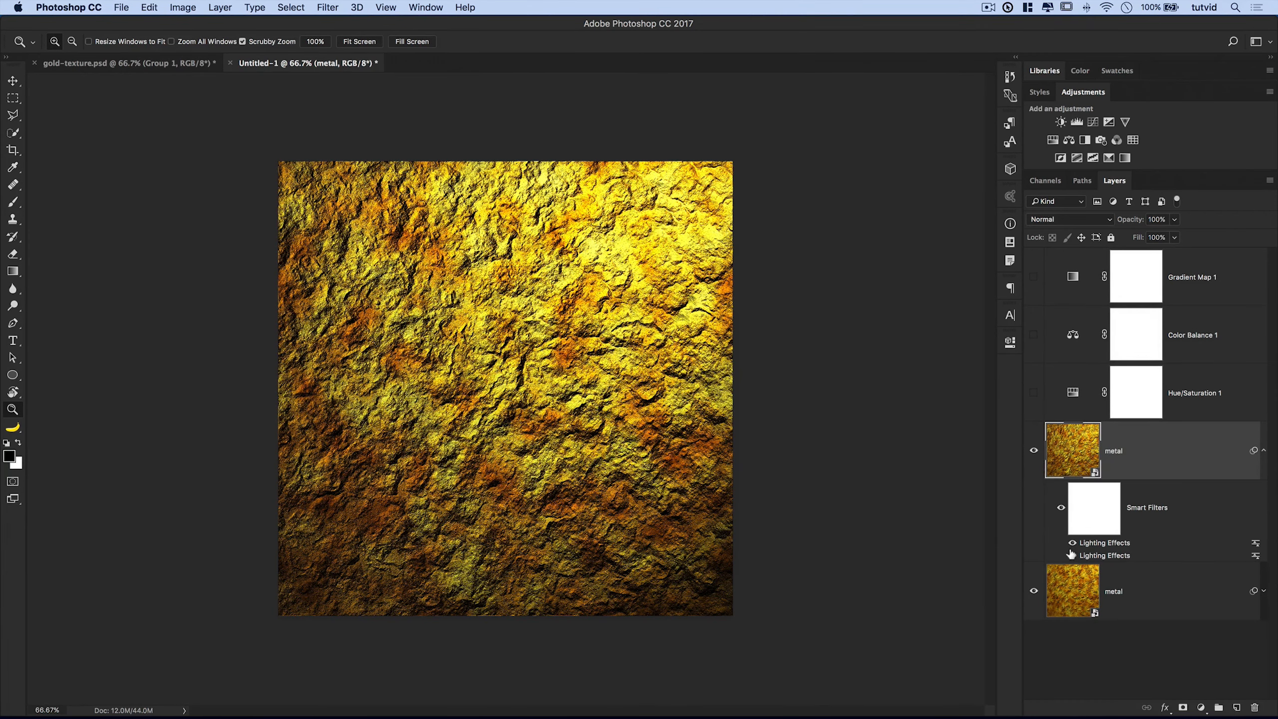
# - Compare the upper metal layer with and without its topmost Lighting Effects smart filter
pyautogui.click(1071, 544)
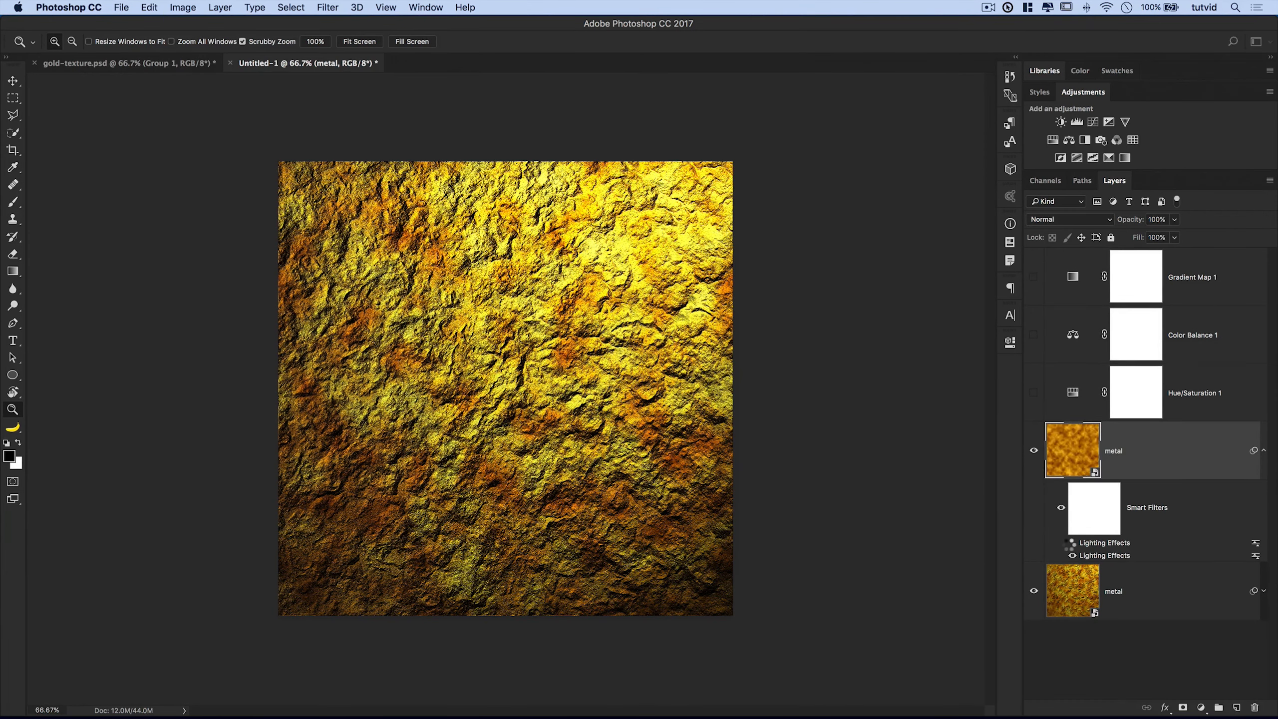
pyautogui.click(1072, 543)
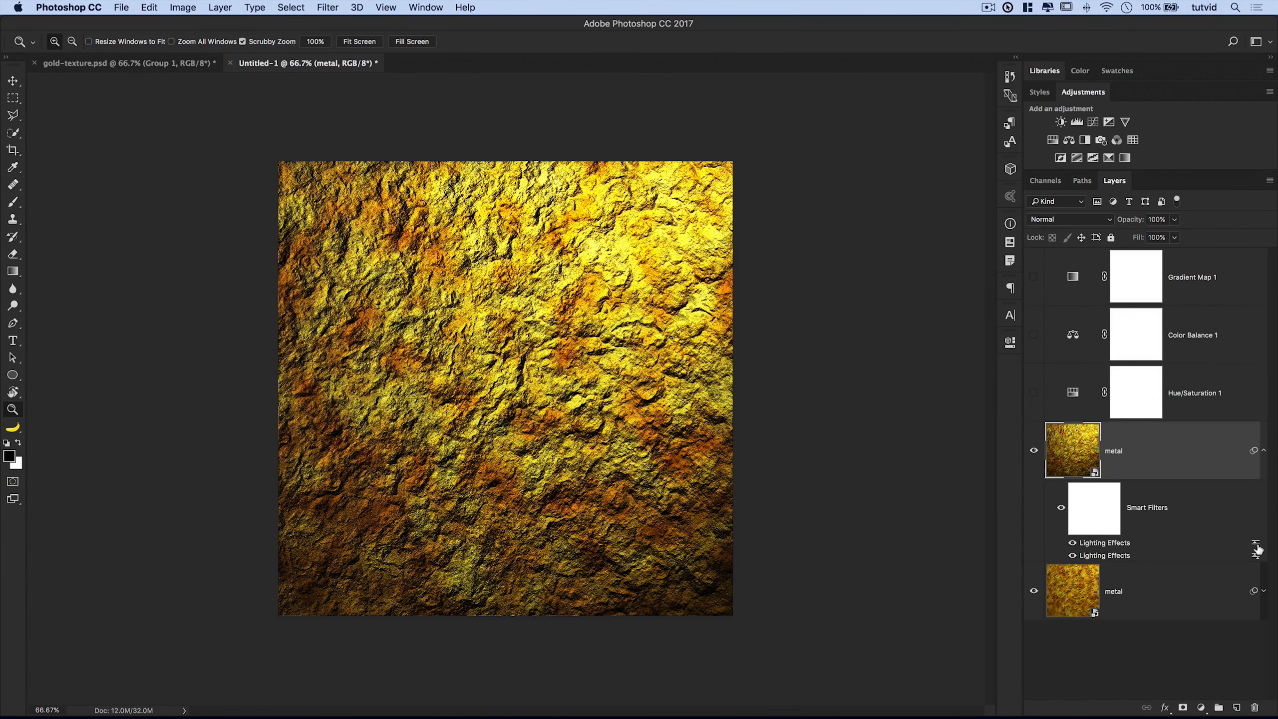
# - Try Soft Light, settle on Multiply as the topmost Lighting Effects filter's blending mode, and collapse the smart filter list
pyautogui.click(1257, 550)
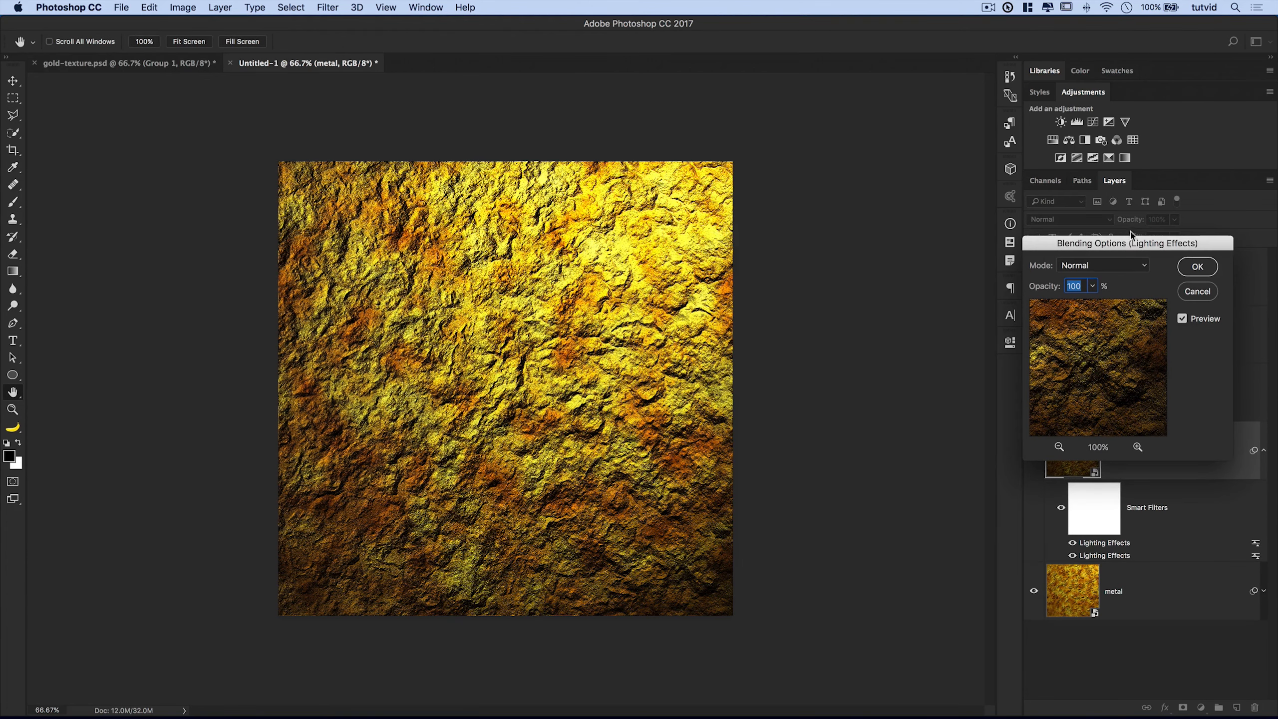
pyautogui.click(822, 243)
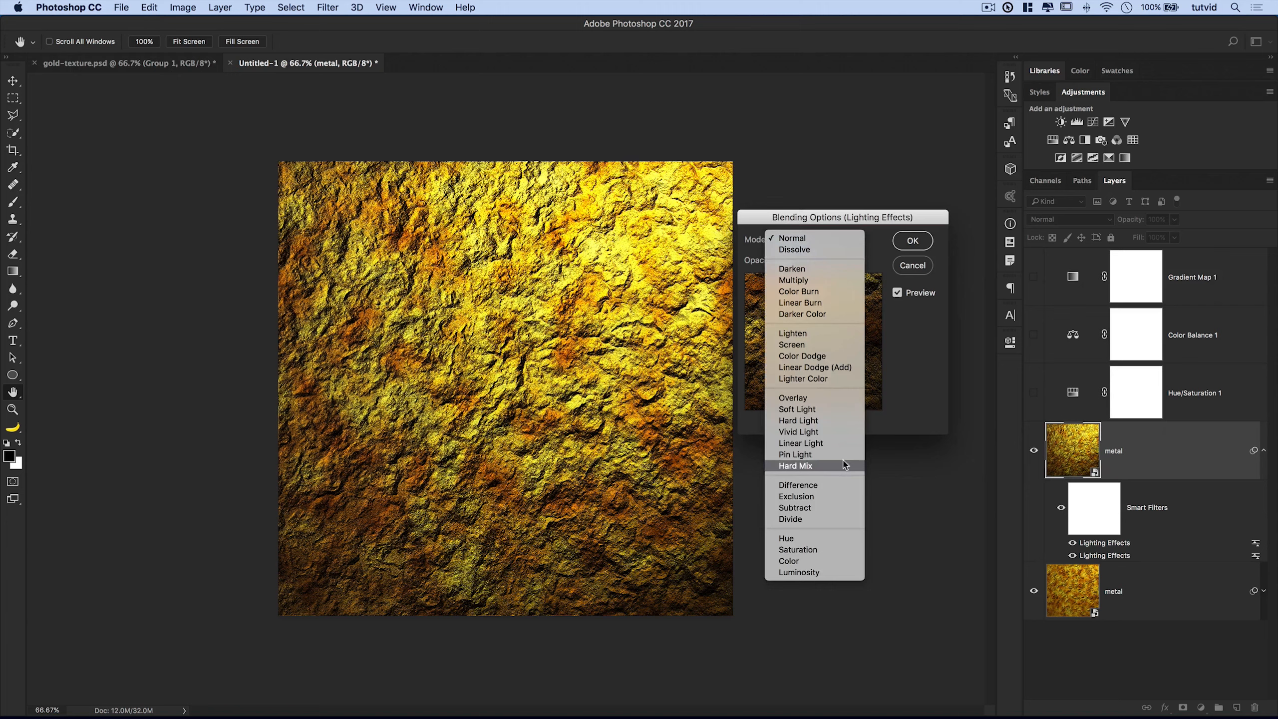
pyautogui.click(805, 400)
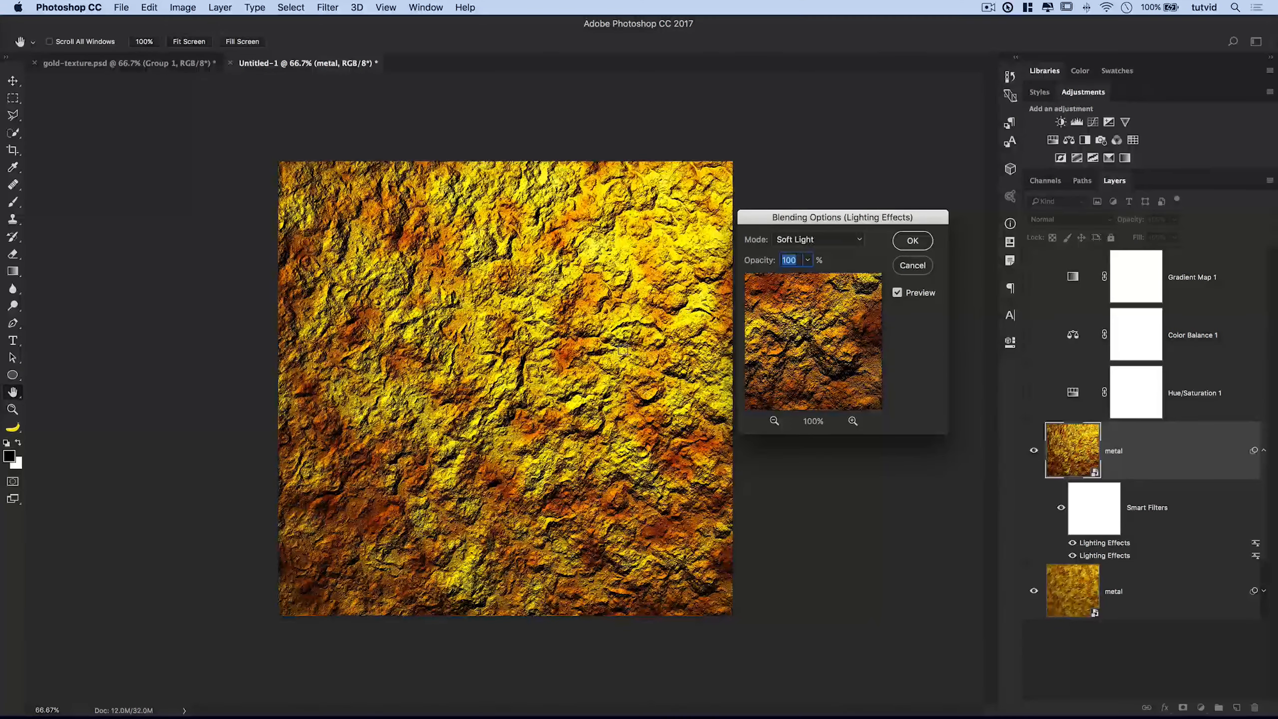
pyautogui.click(818, 243)
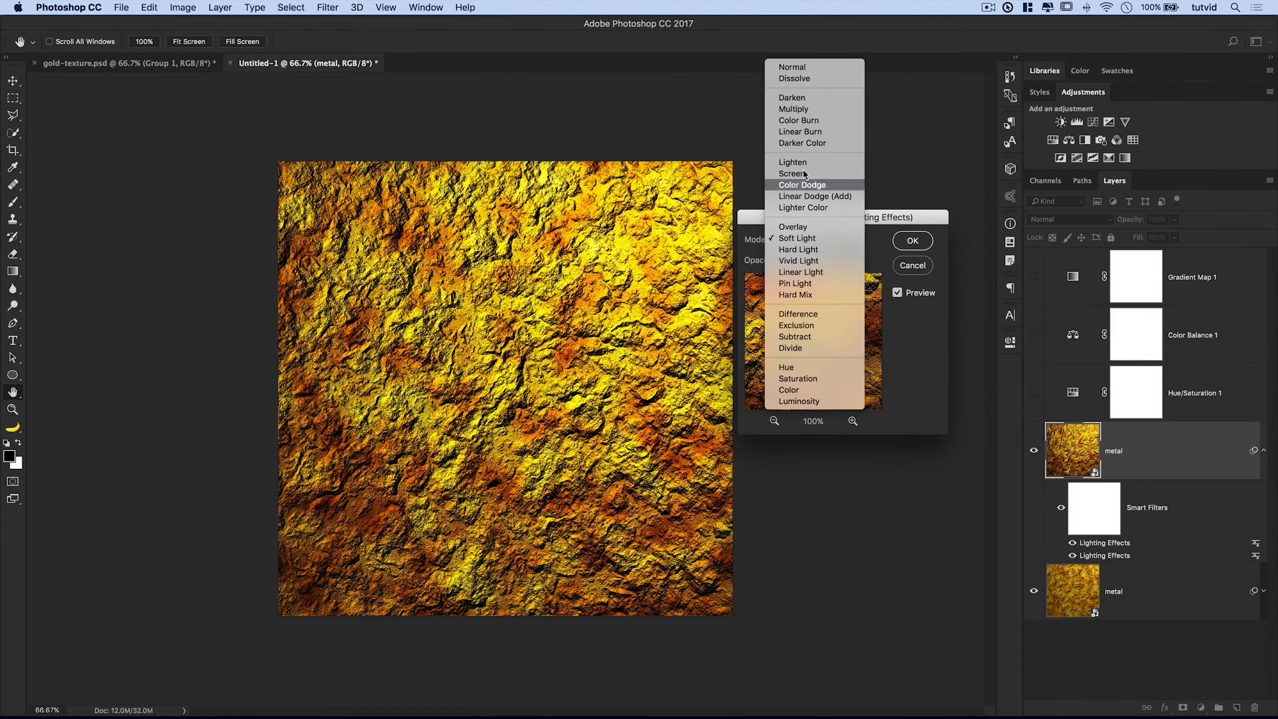
pyautogui.click(797, 109)
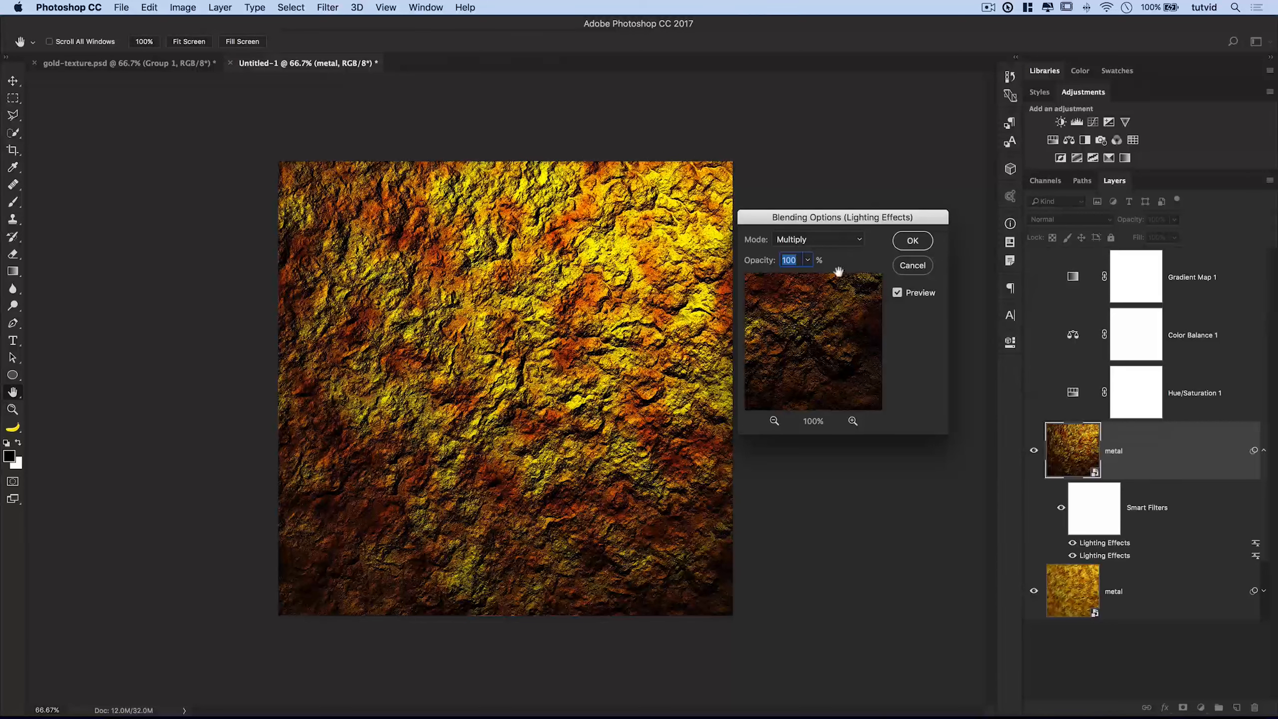
pyautogui.click(912, 241)
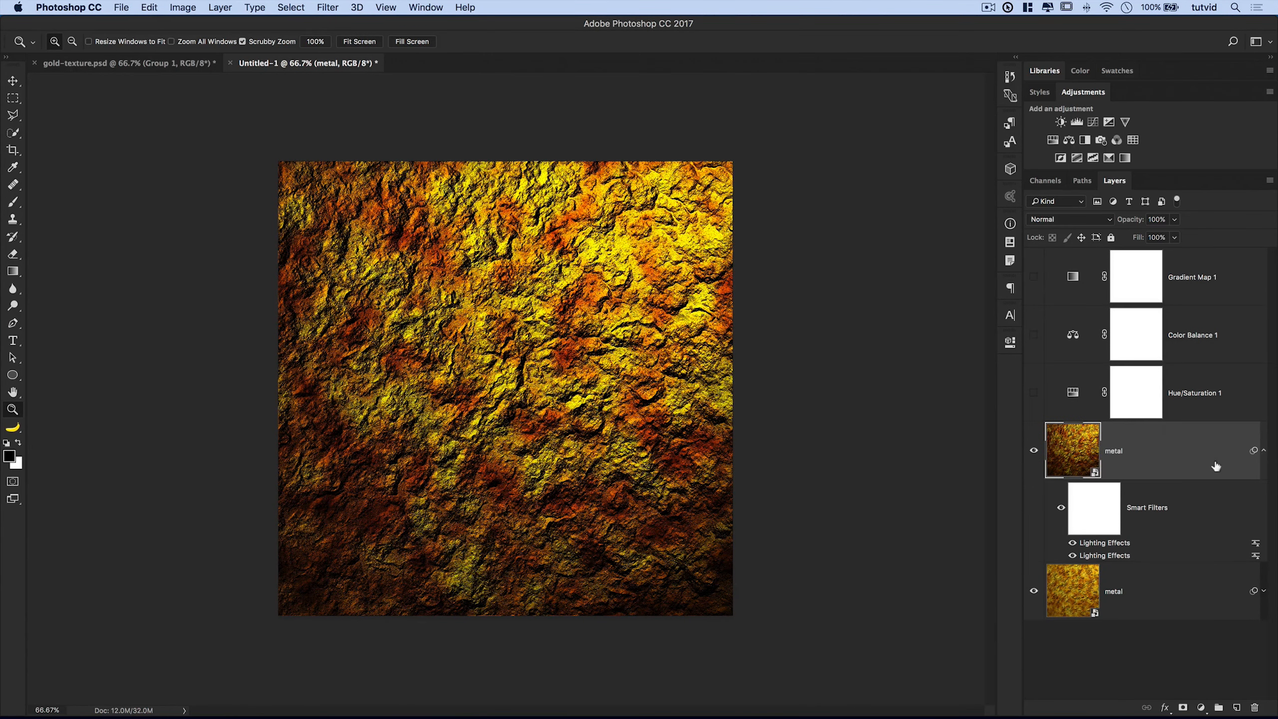
pyautogui.click(1263, 450)
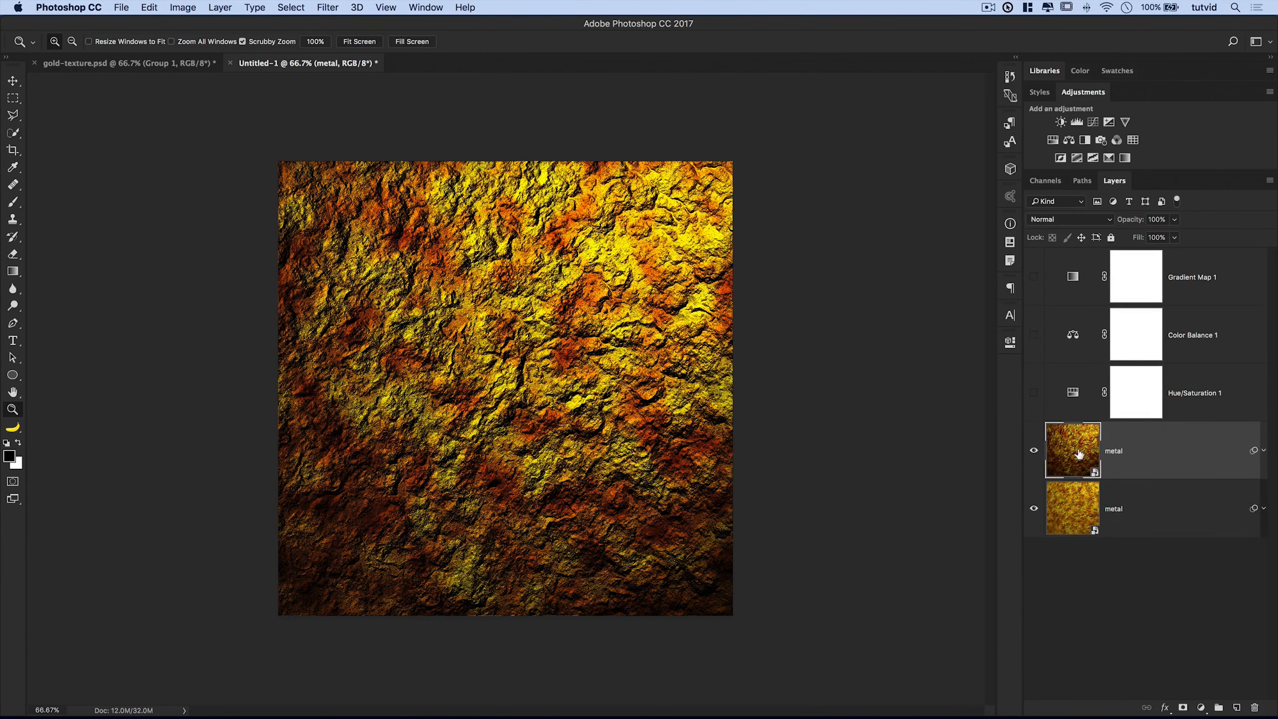
# - Try a Vibrance adjustment layer with vibrance at about -55 above the upper metal layer, and delete it
pyautogui.click(1126, 122)
pyautogui.moveTo(883, 393); pyautogui.dragTo(855, 395)
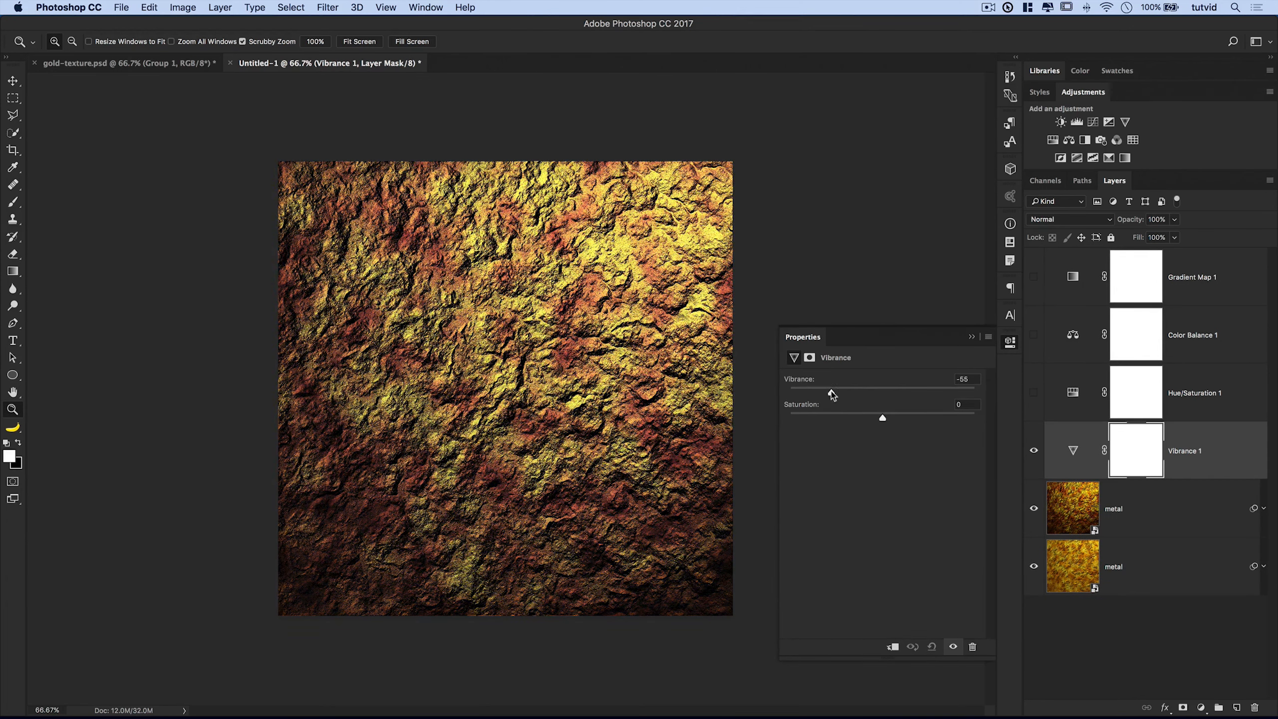
pyautogui.click(1011, 342)
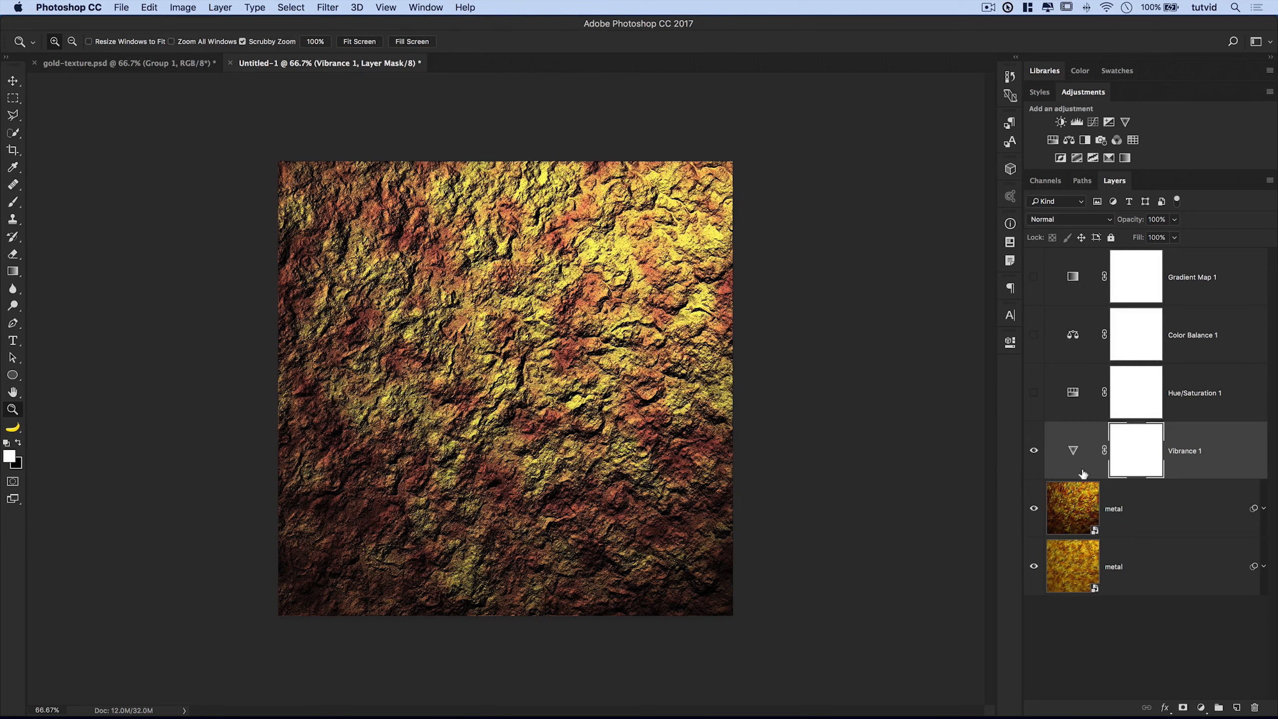
pyautogui.press('Delete')
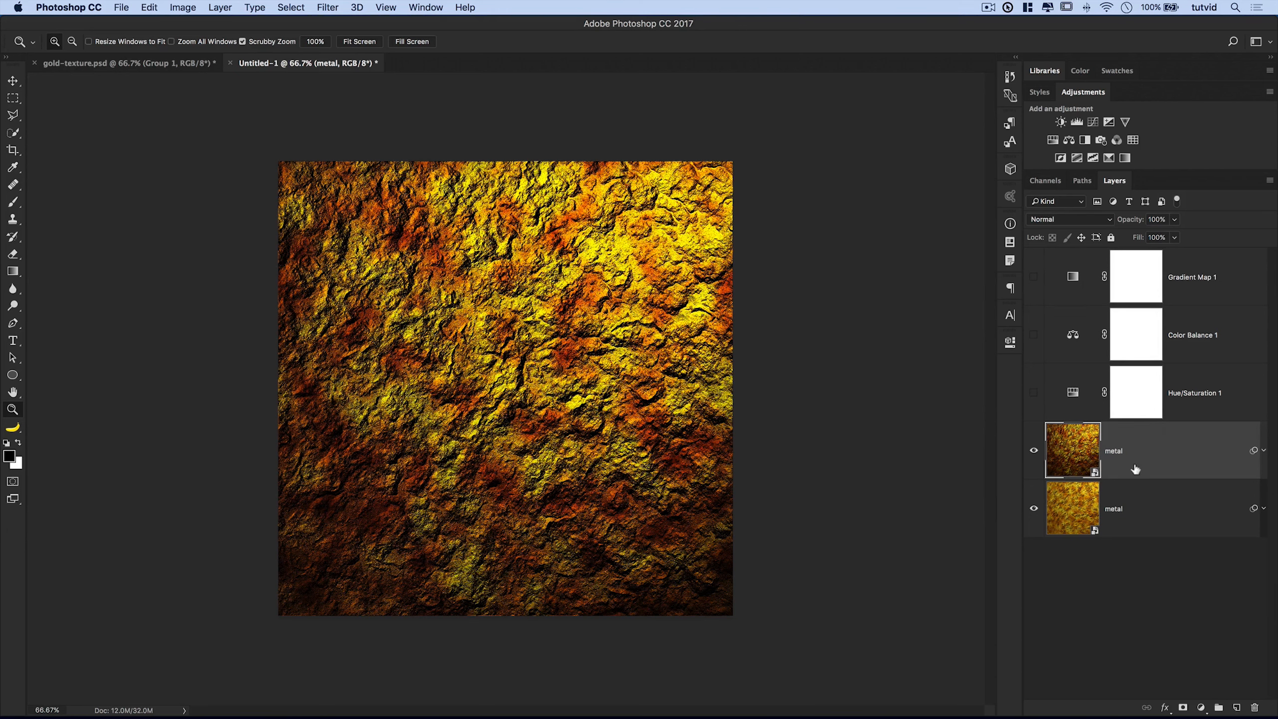
# - Compare the texture with and without the upper metal layer
pyautogui.click(1032, 453)
pyautogui.click(1033, 453)
pyautogui.click(1033, 456)
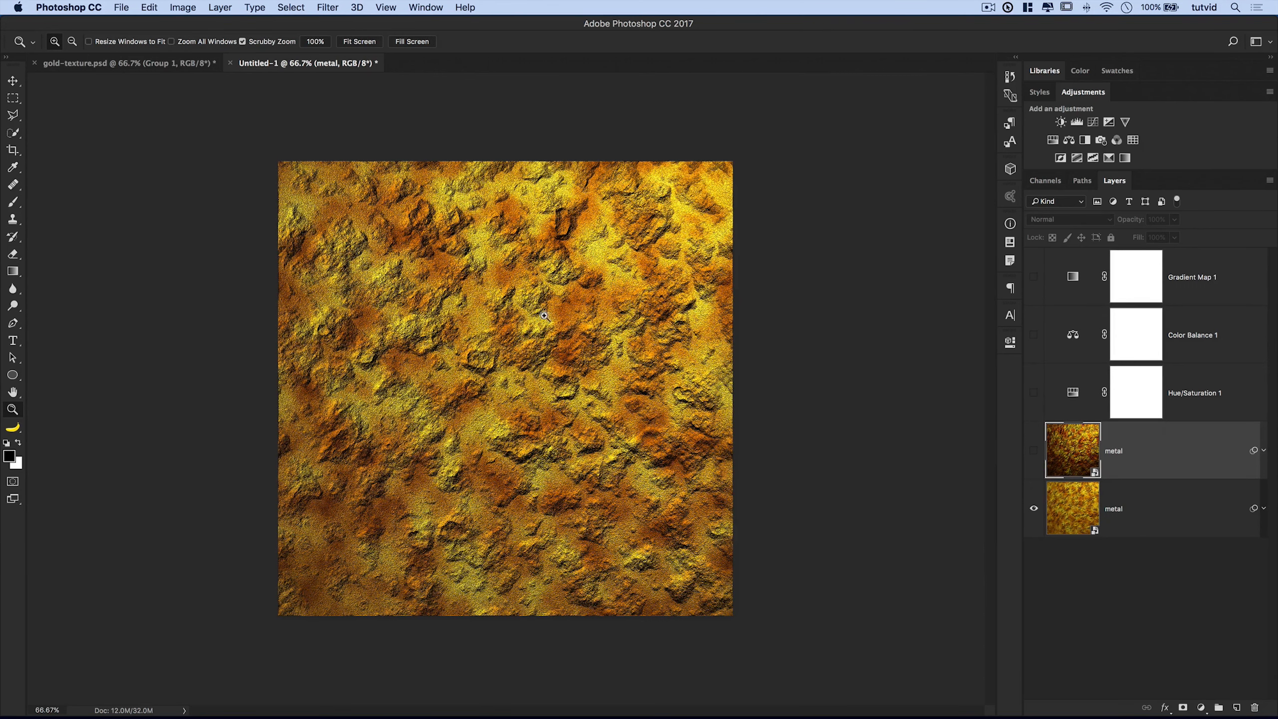
pyautogui.click(1035, 456)
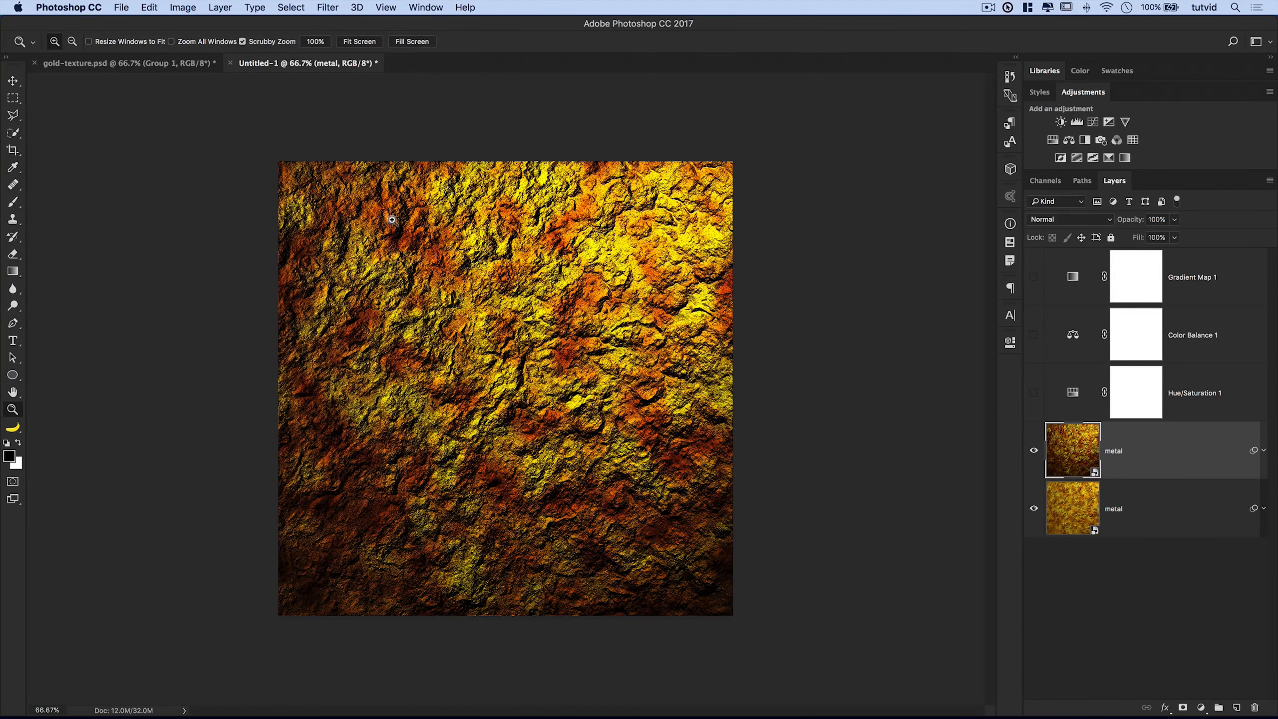
# - Create a new 1920 x 1080 px document at 72 ppi with a white background
pyautogui.click(122, 8)
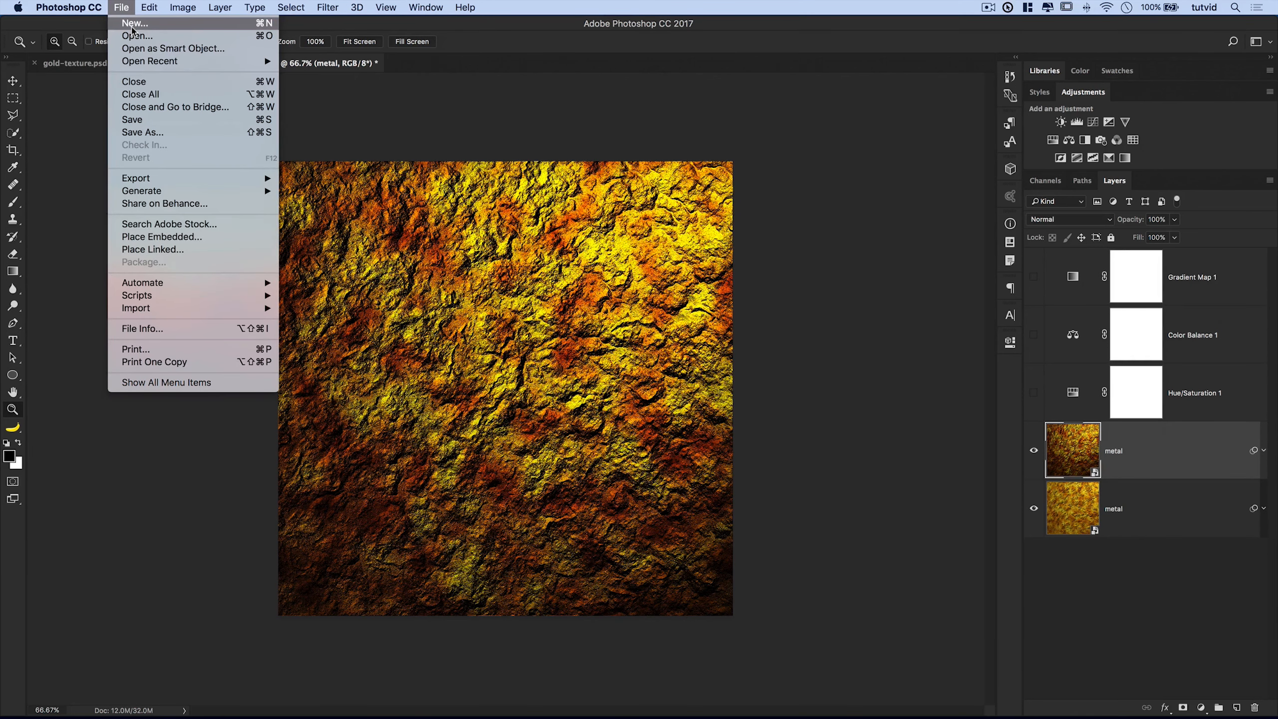
pyautogui.click(134, 24)
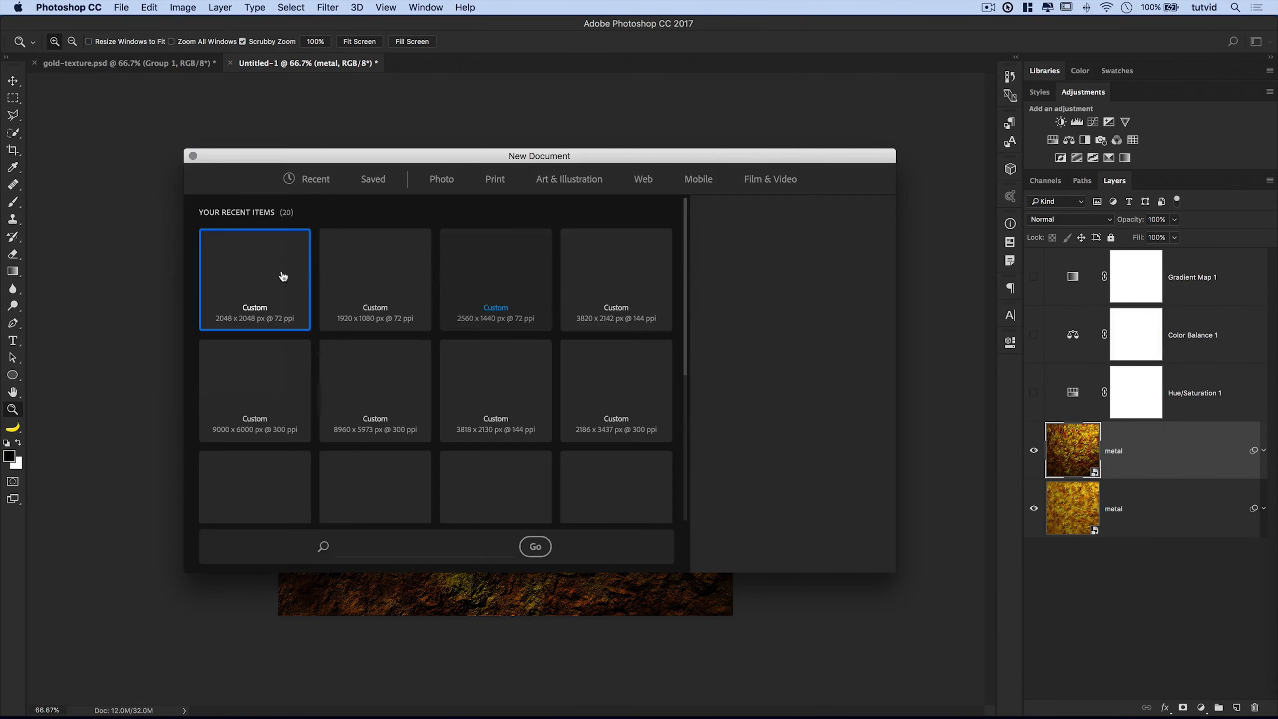
pyautogui.click(376, 278)
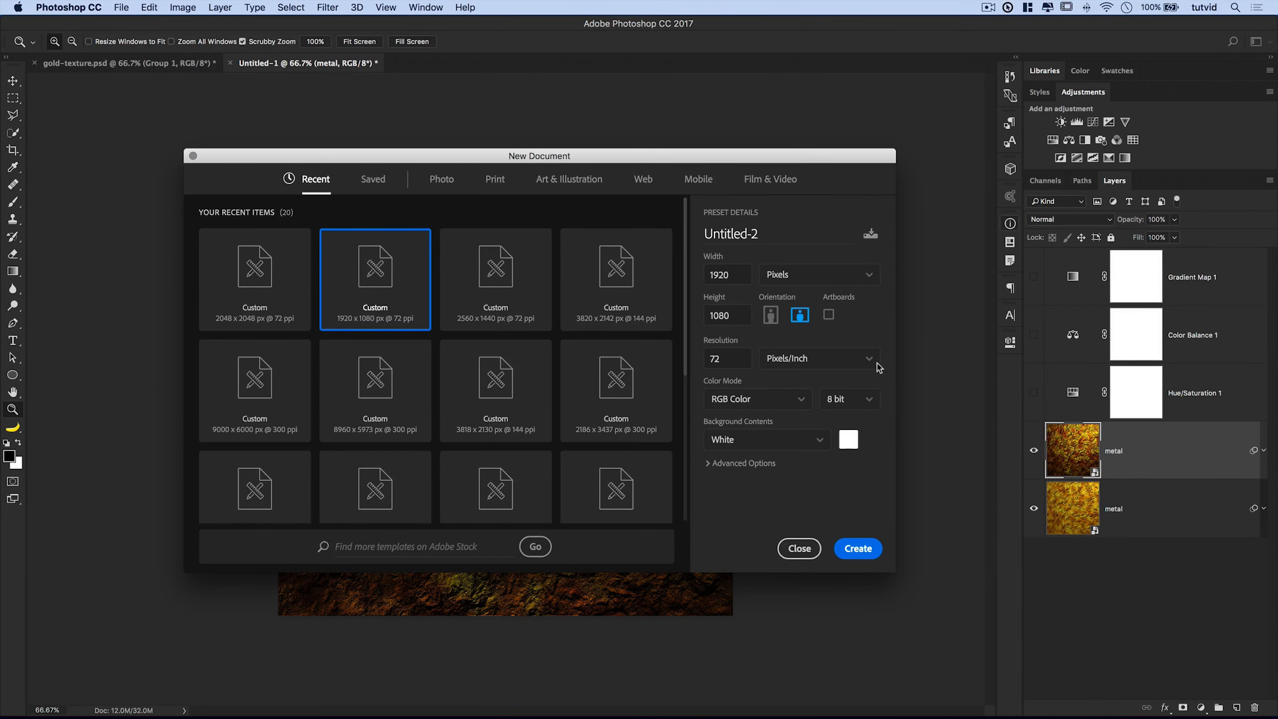
pyautogui.click(858, 549)
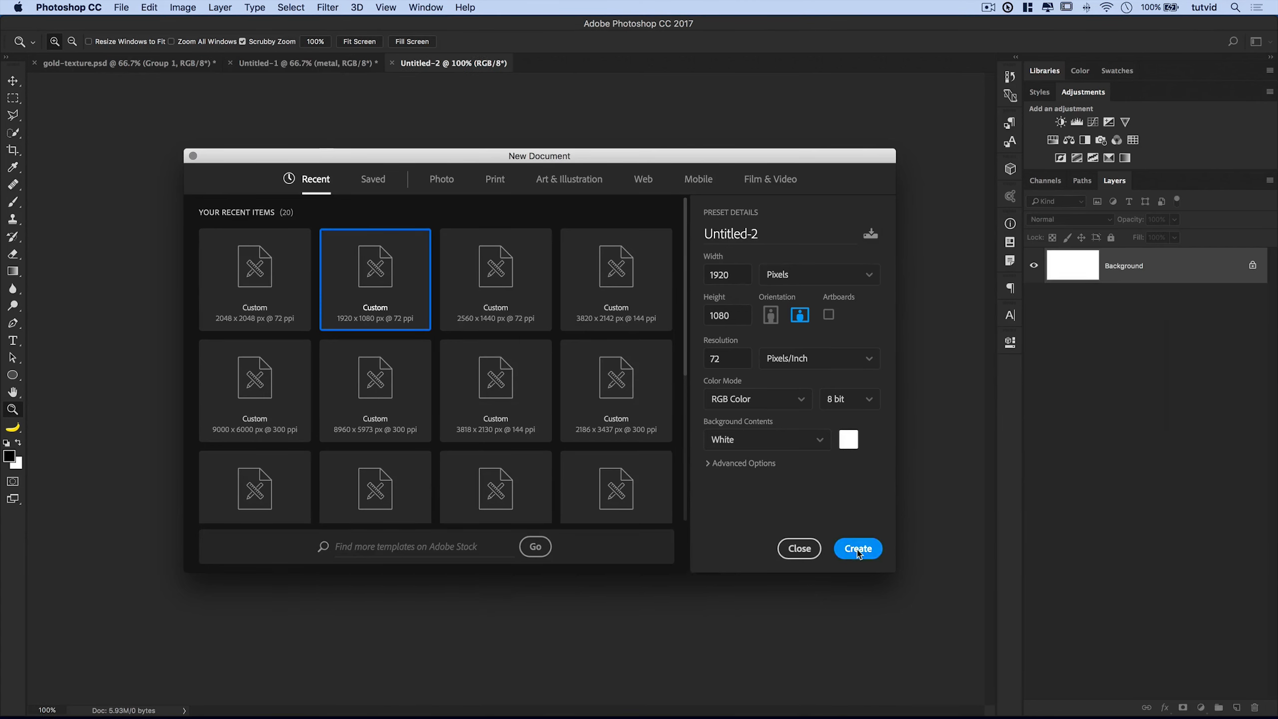
# - Create a Sphere mesh preset from the Background layer and accept switching to the 3D workspace
pyautogui.click(364, 11)
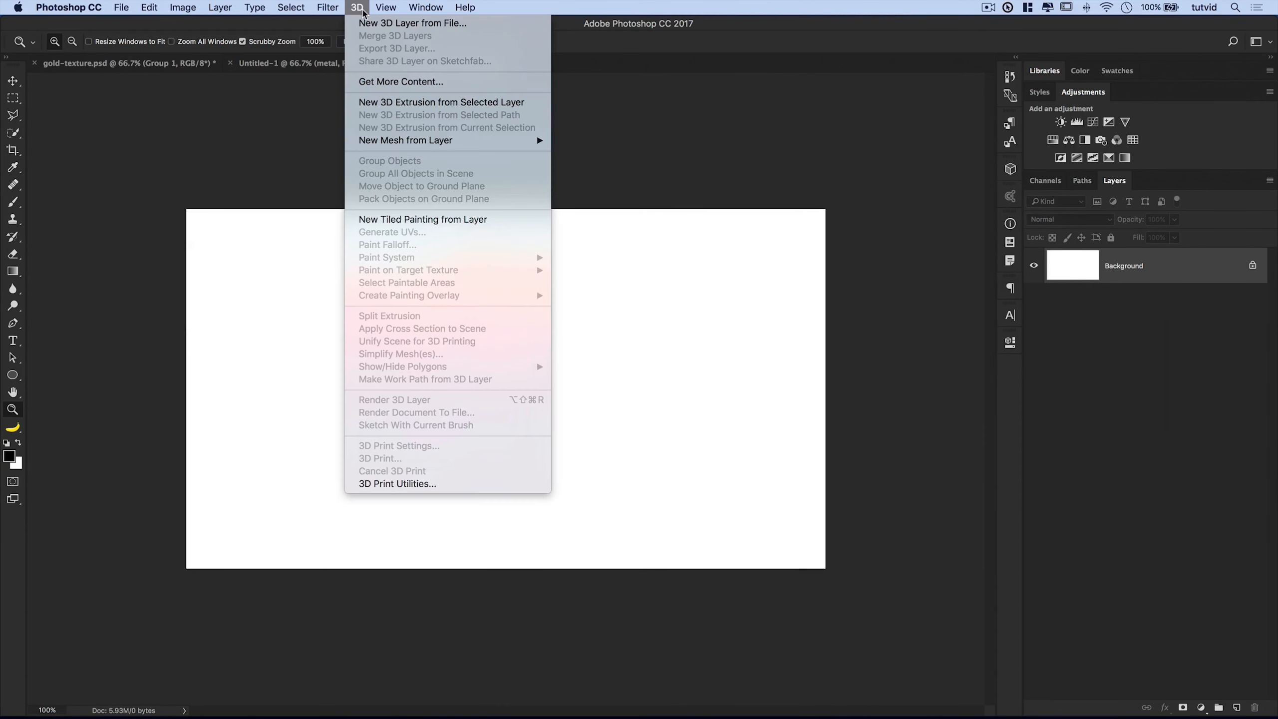
pyautogui.moveTo(487, 144)
pyautogui.moveTo(606, 152)
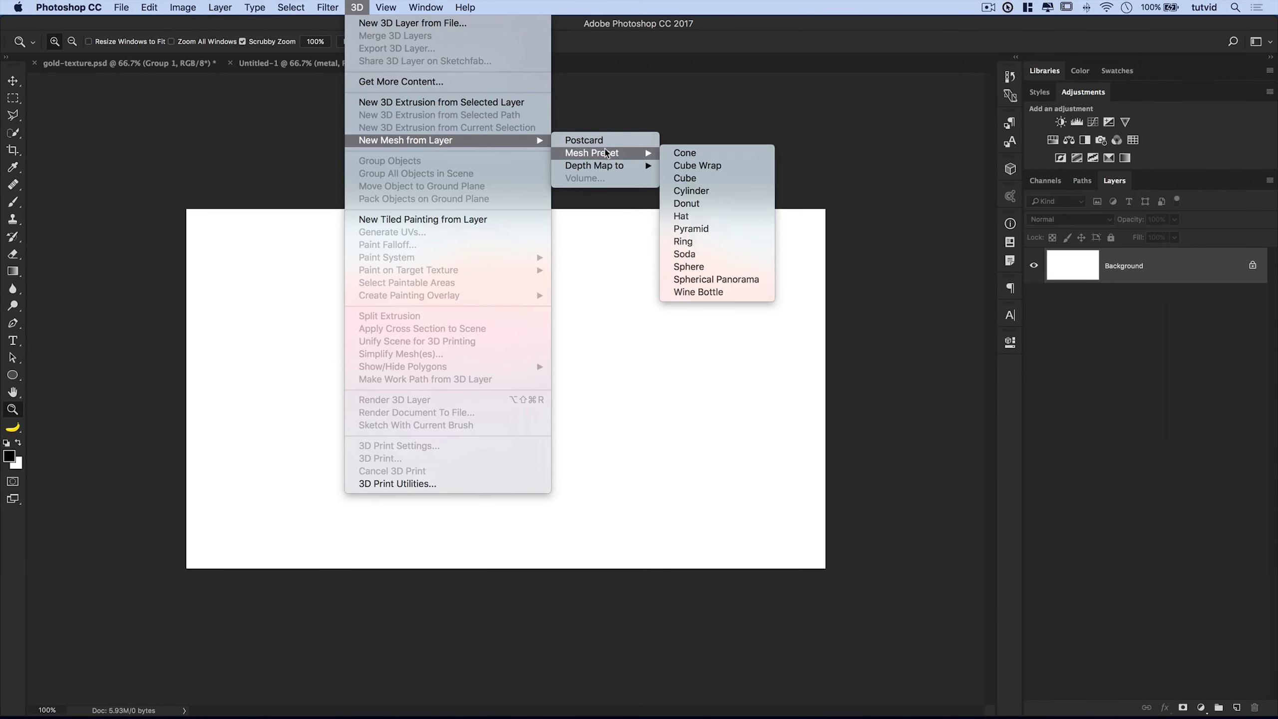
pyautogui.click(698, 271)
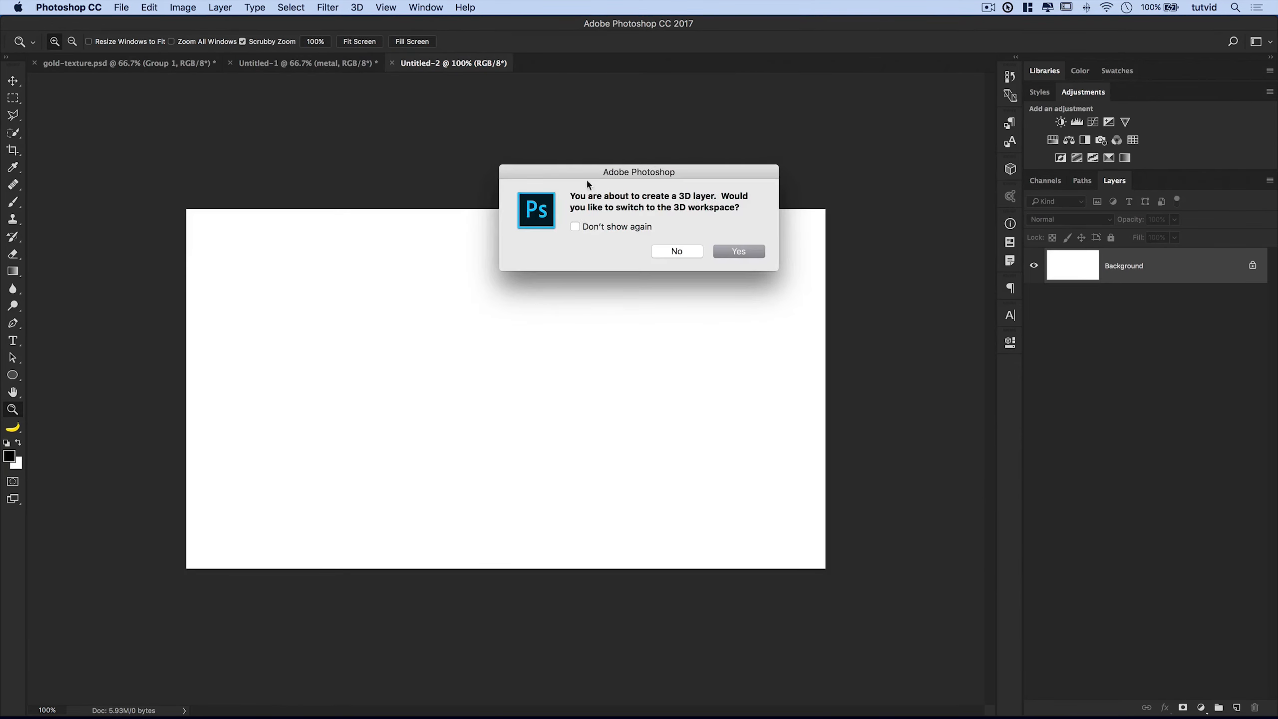
pyautogui.click(676, 347)
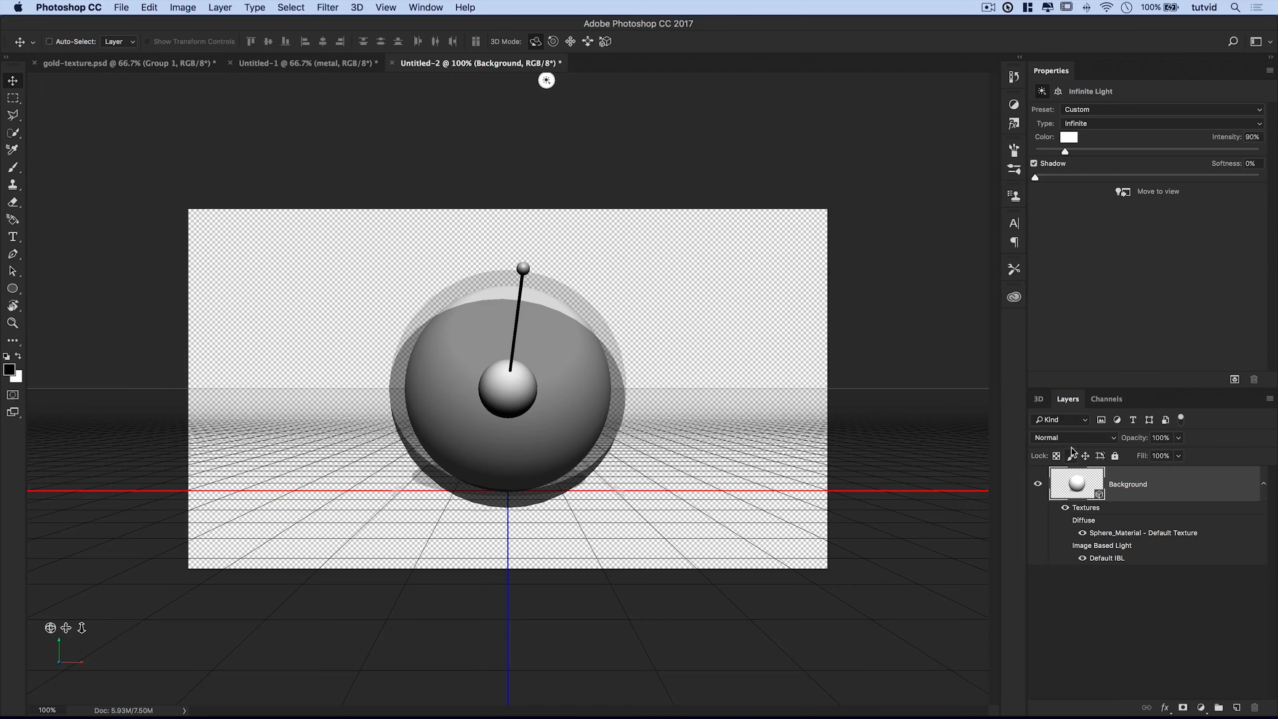
# - Select Sphere_Material in the full 3D scene list and create a new 1920 x 1080 px diffuse texture with the default name
pyautogui.click(1039, 400)
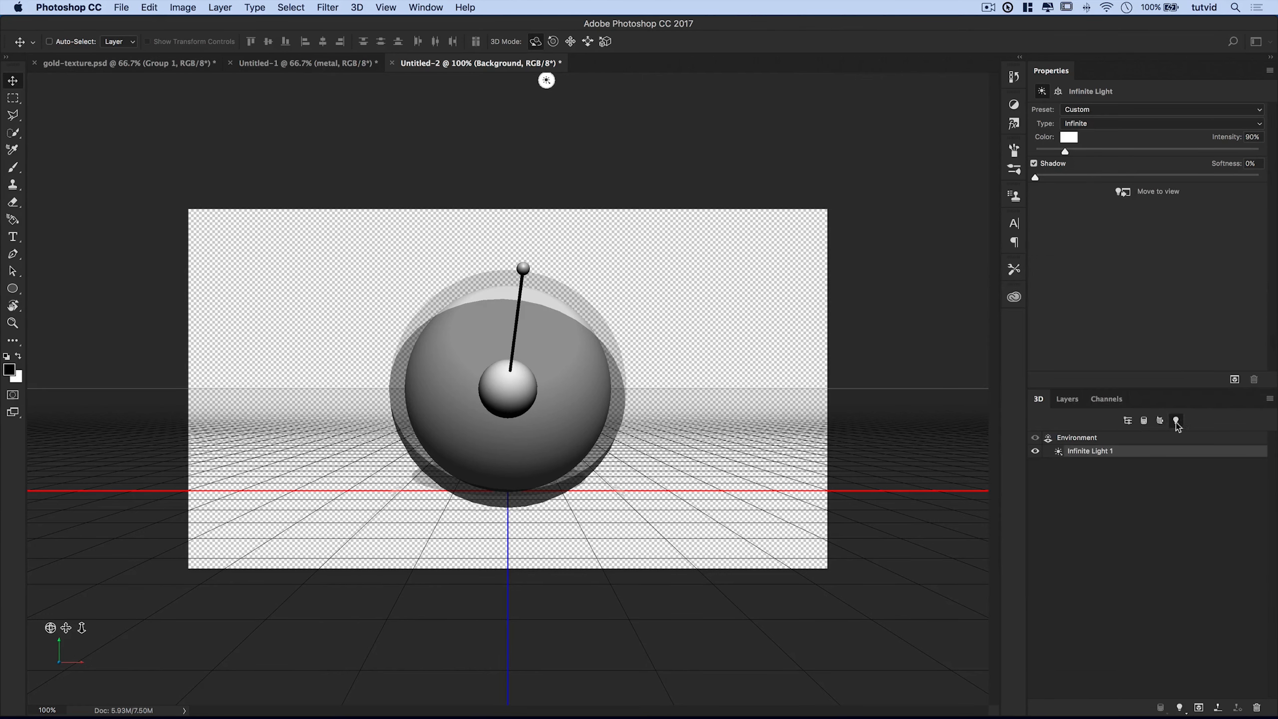
pyautogui.click(1128, 420)
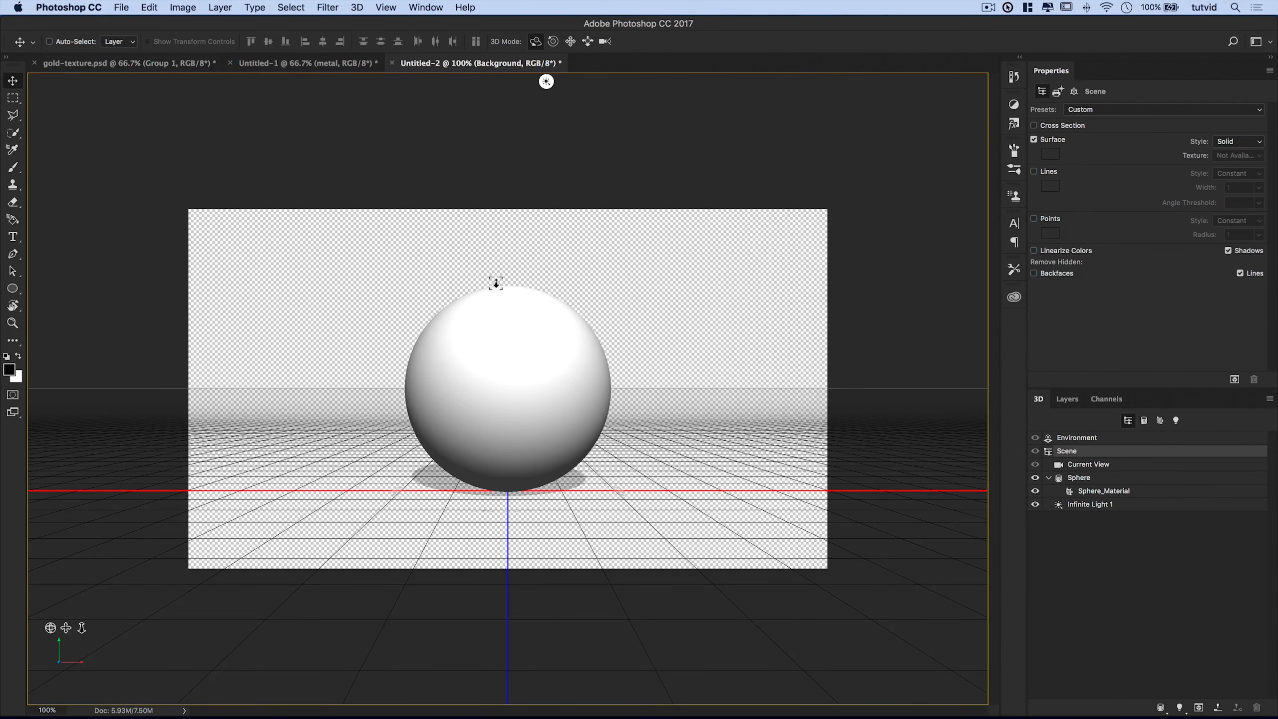
pyautogui.click(1100, 495)
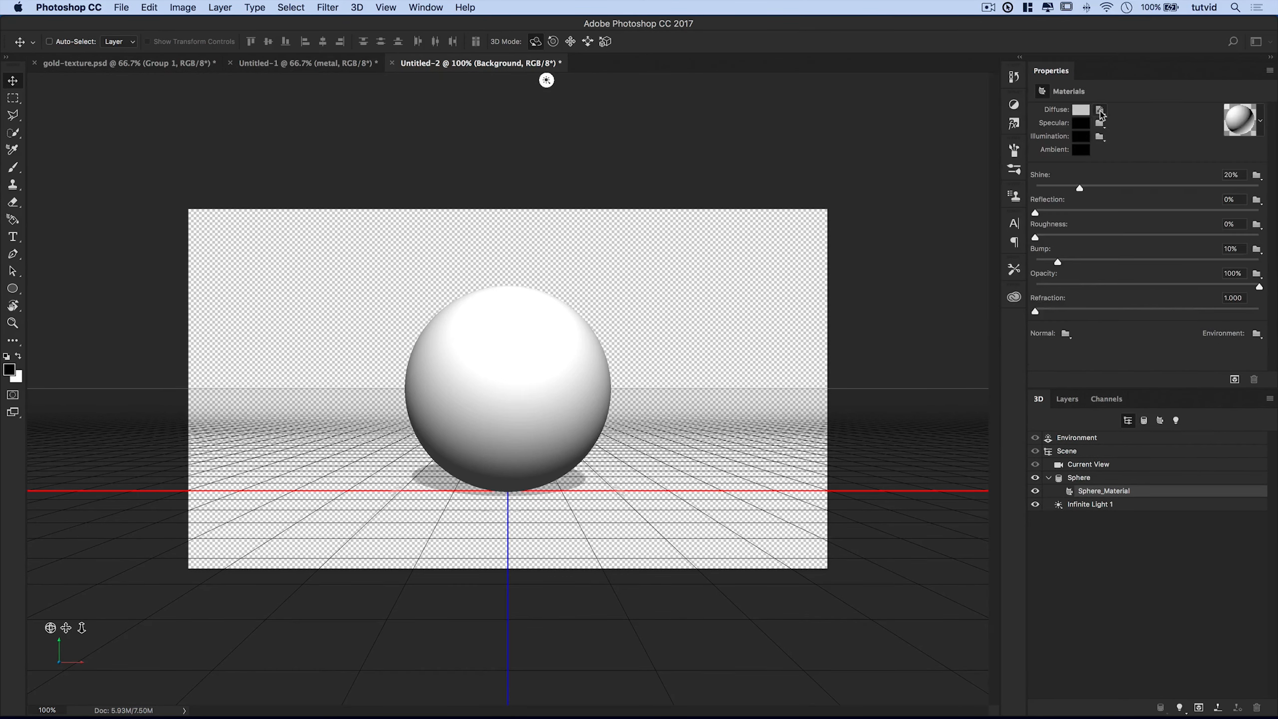
pyautogui.click(1101, 111)
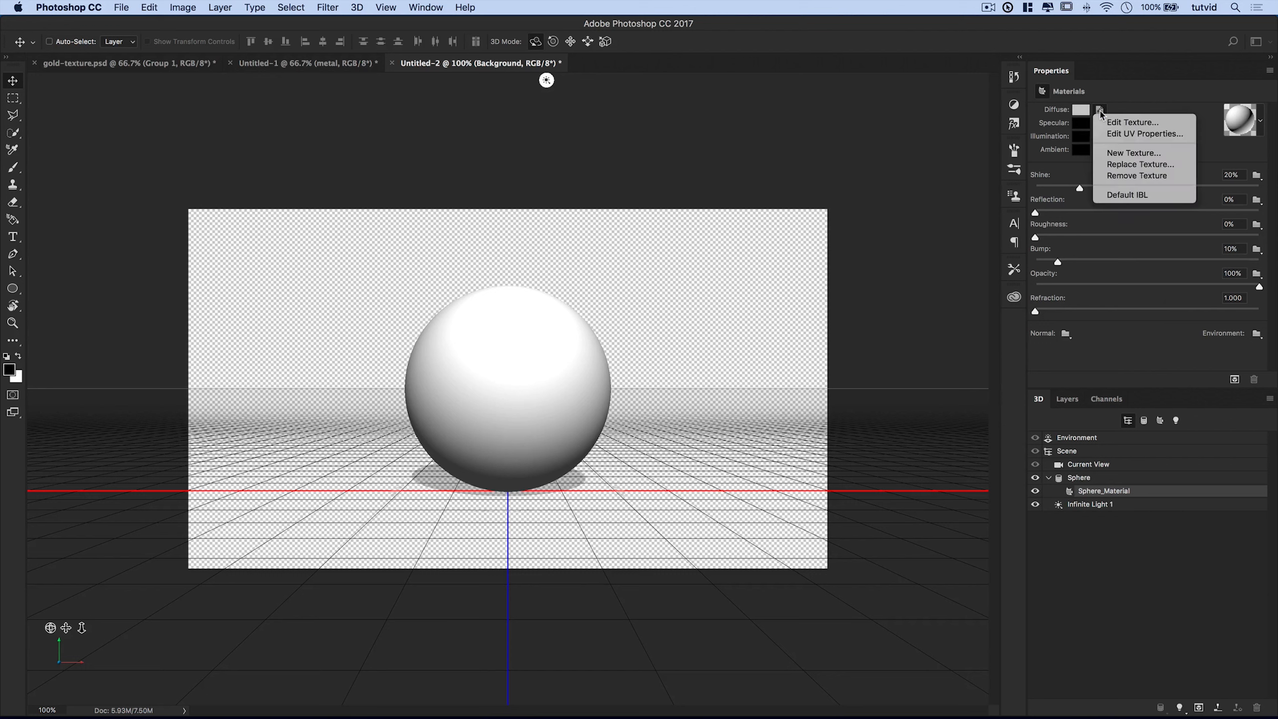
pyautogui.click(1131, 154)
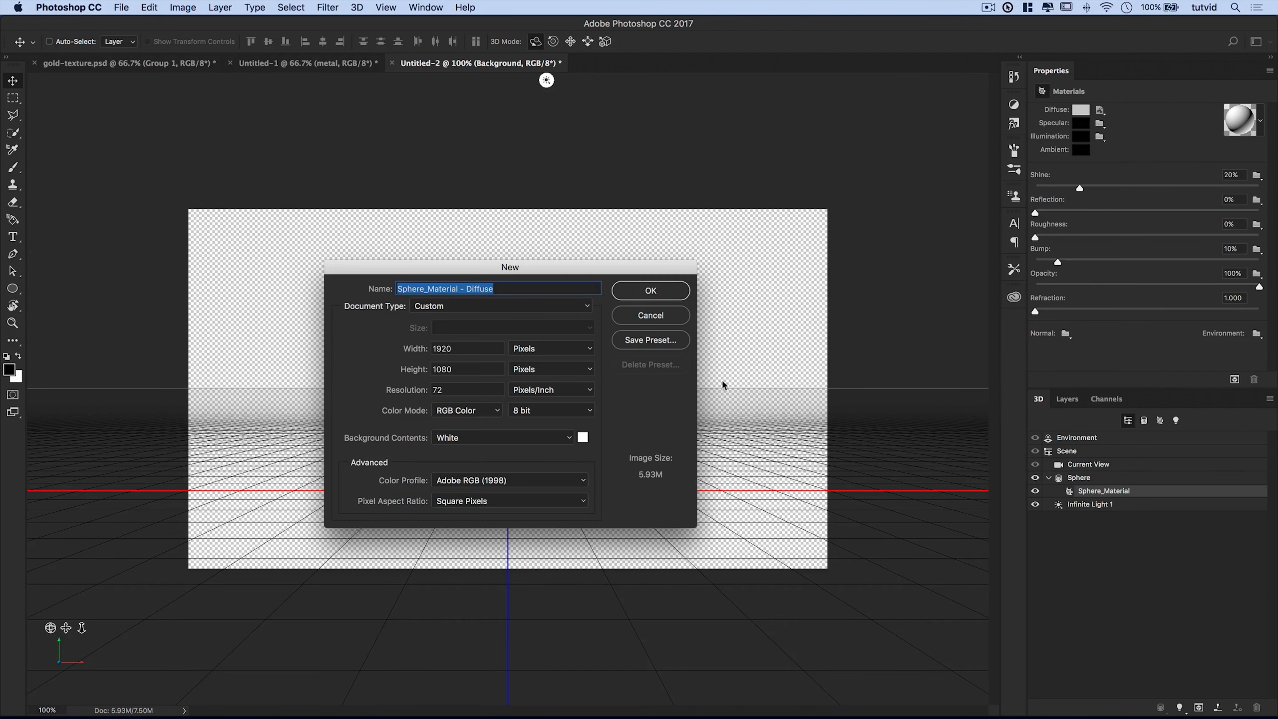
pyautogui.moveTo(562, 272); pyautogui.dragTo(643, 232)
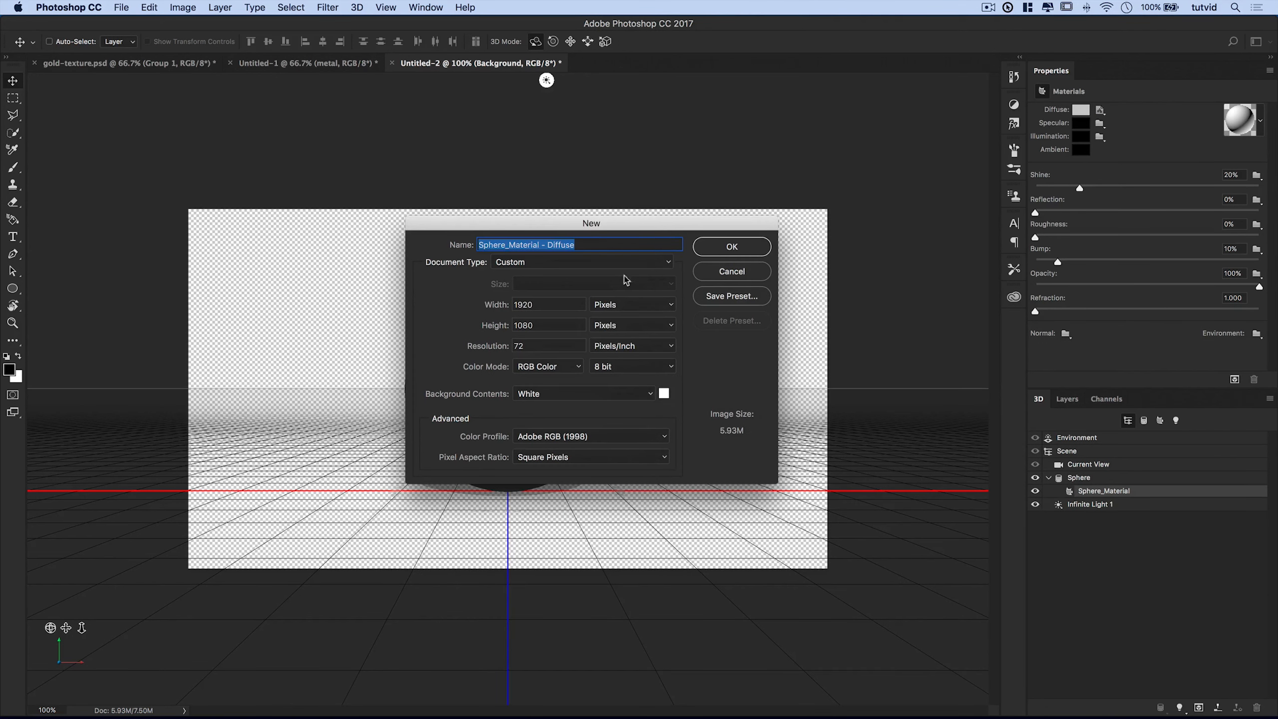
pyautogui.click(738, 246)
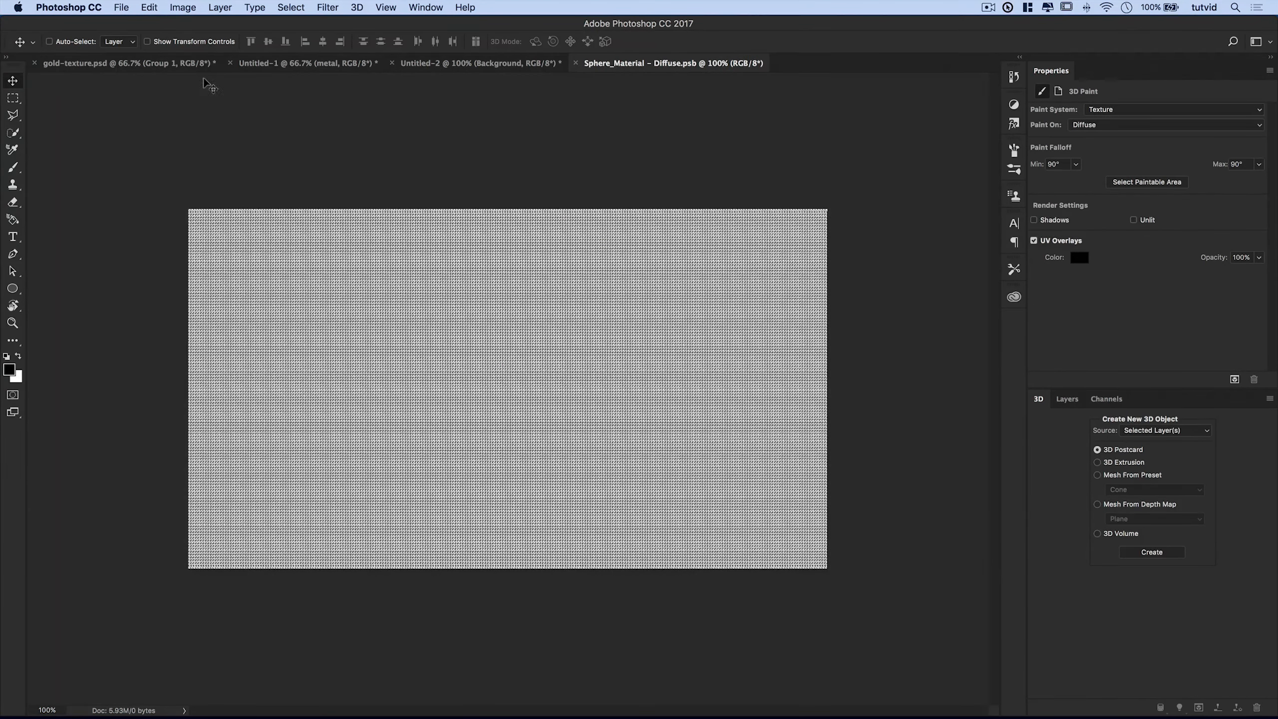
# - Copy the upper metal smart object from Untitled-1 into the Sphere_Material - Diffuse document and position it to cover the canvas
pyautogui.click(152, 64)
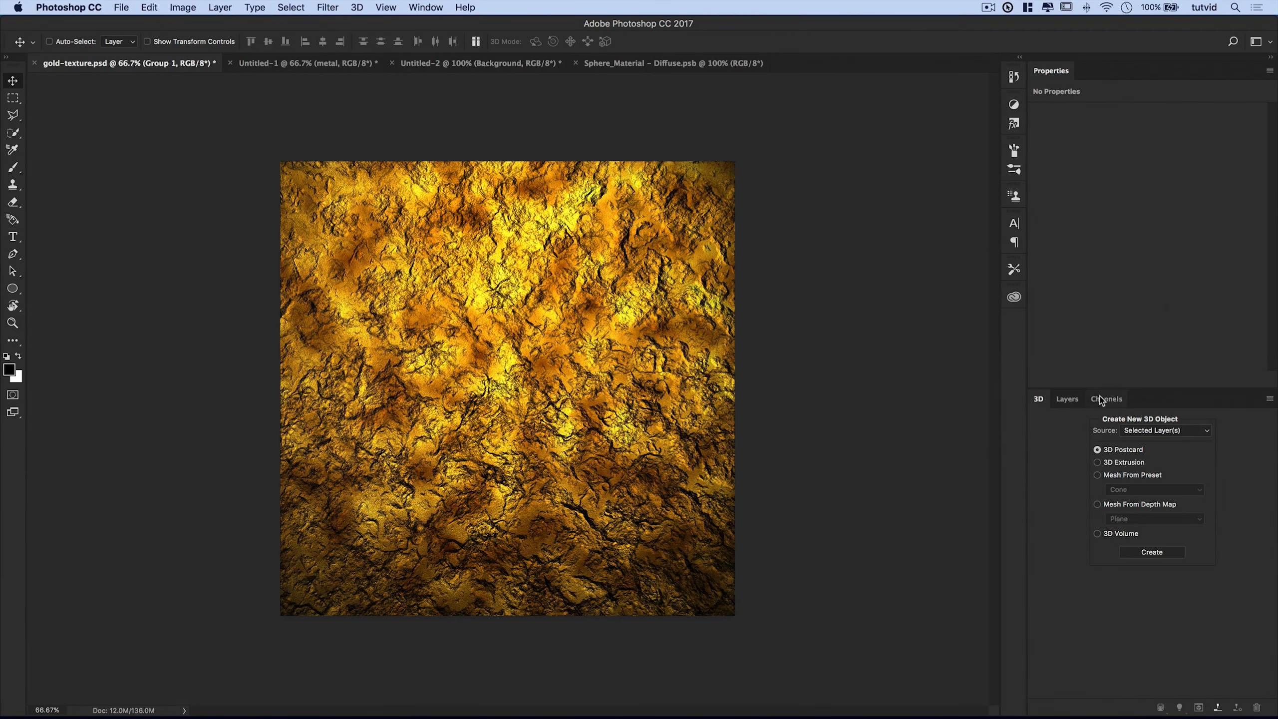
pyautogui.click(1067, 399)
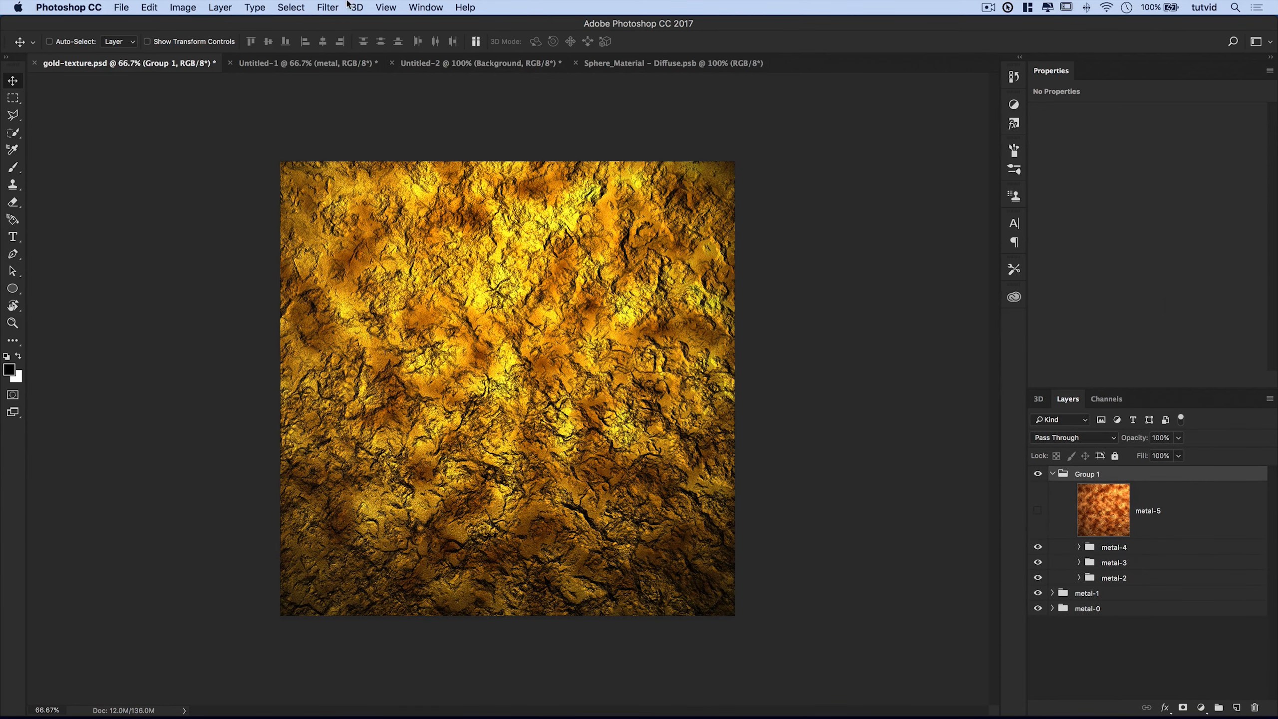
pyautogui.click(309, 63)
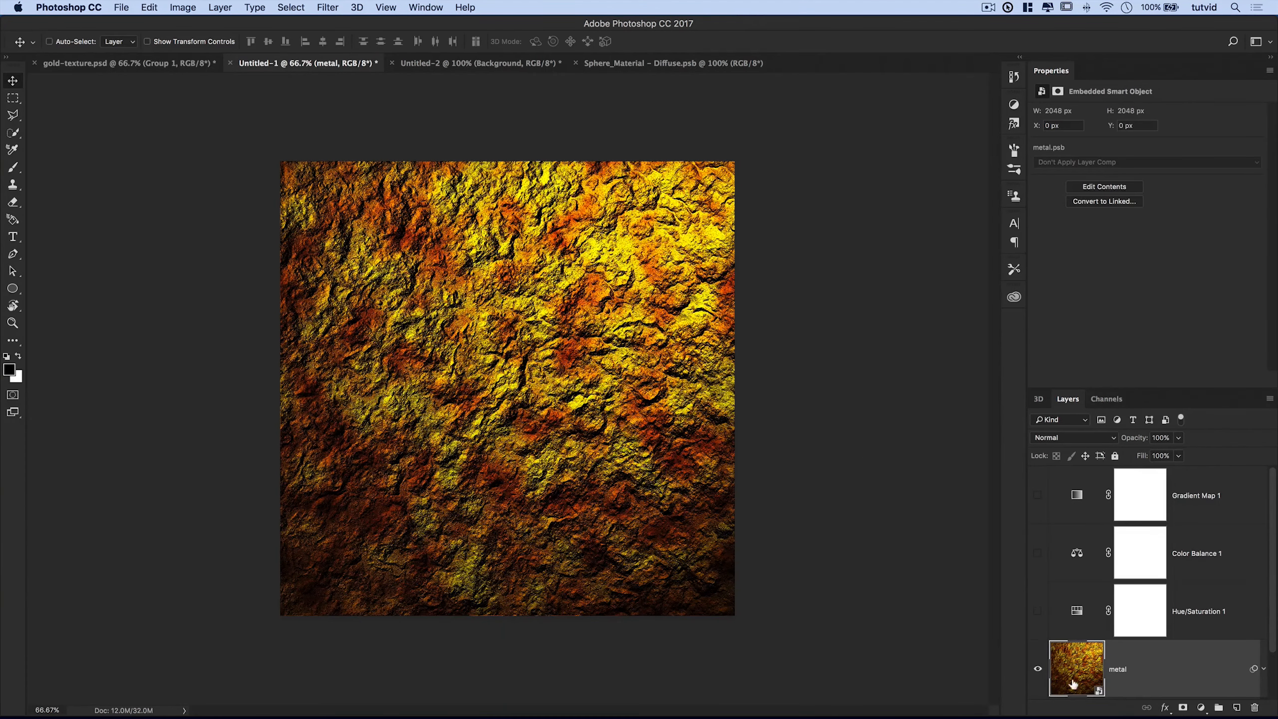
pyautogui.moveTo(546, 358); pyautogui.dragTo(638, 70)
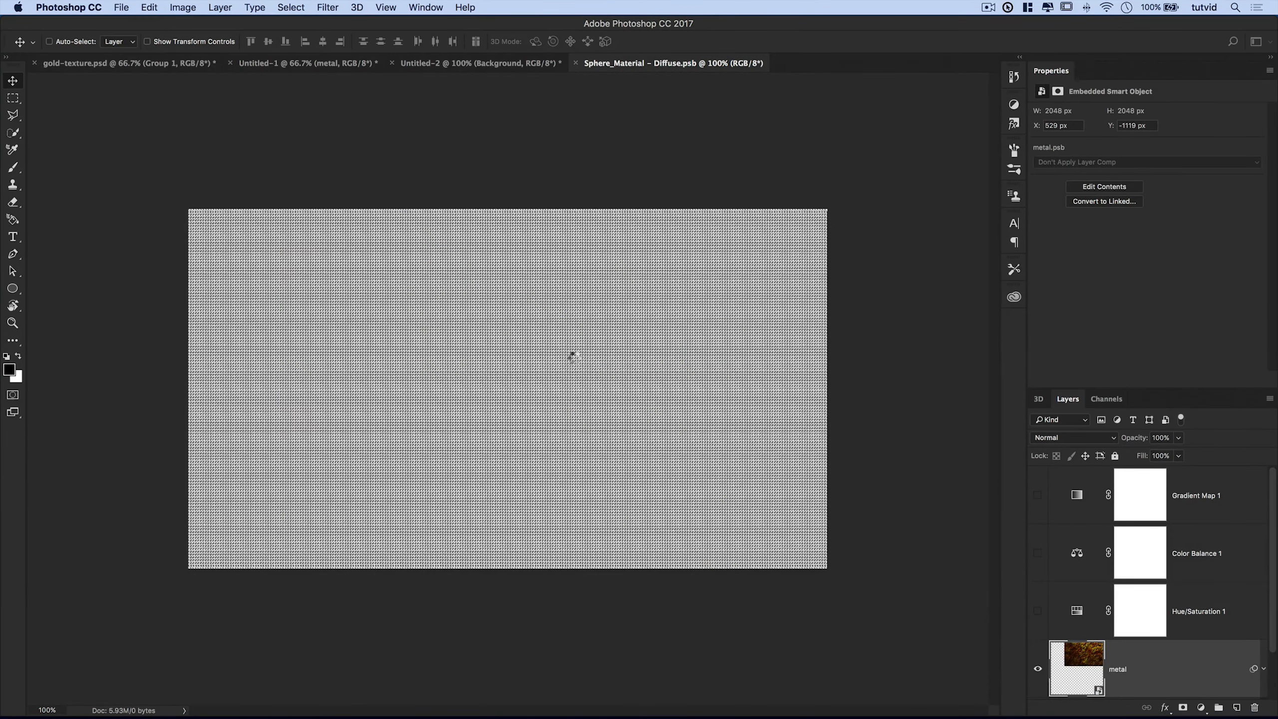
pyautogui.moveTo(592, 342); pyautogui.dragTo(558, 325)
pyautogui.moveTo(448, 421); pyautogui.dragTo(647, 238)
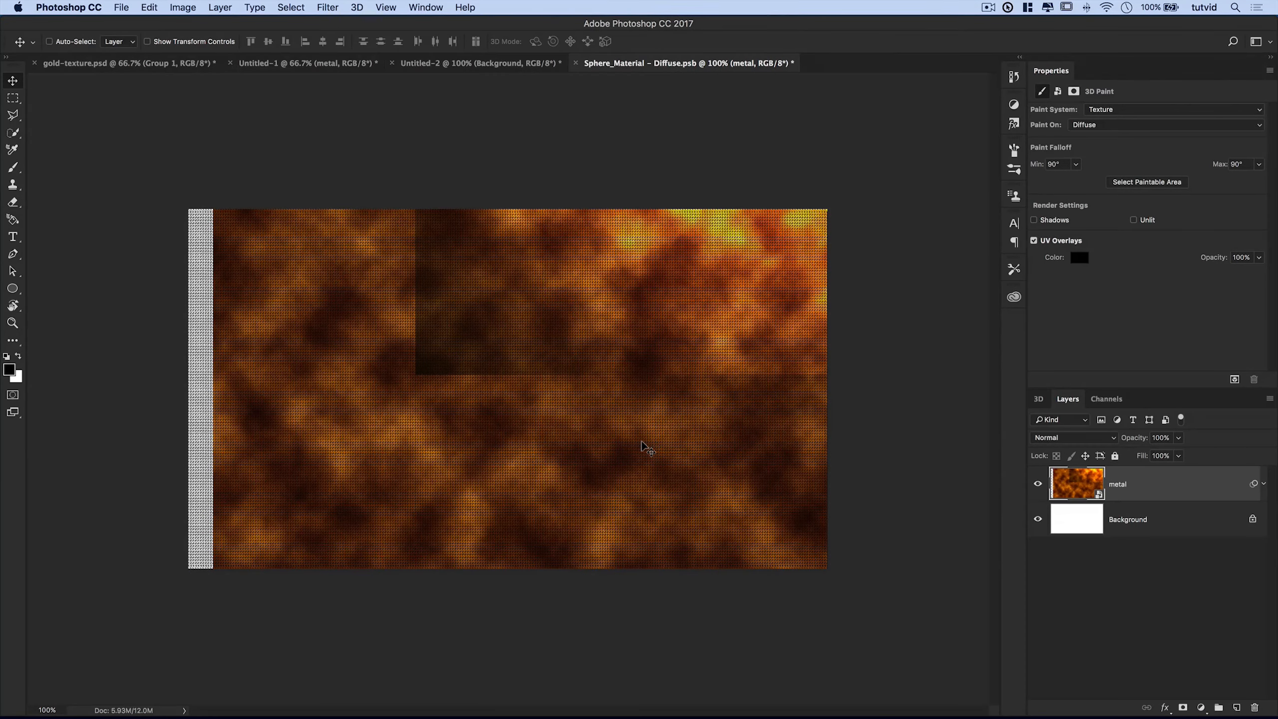
pyautogui.moveTo(704, 385); pyautogui.dragTo(671, 334)
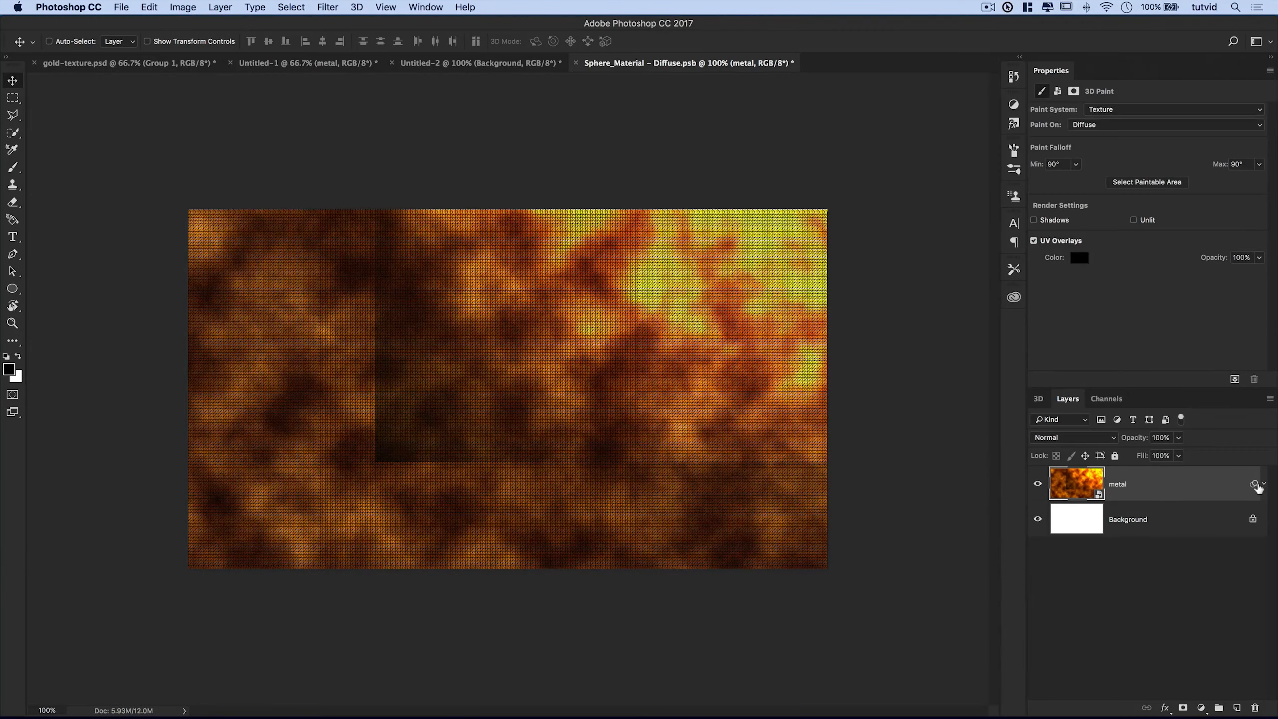
# - Check the copied metal layer's smart filters and the texture document's channels, and delete the copied layer
pyautogui.click(1264, 483)
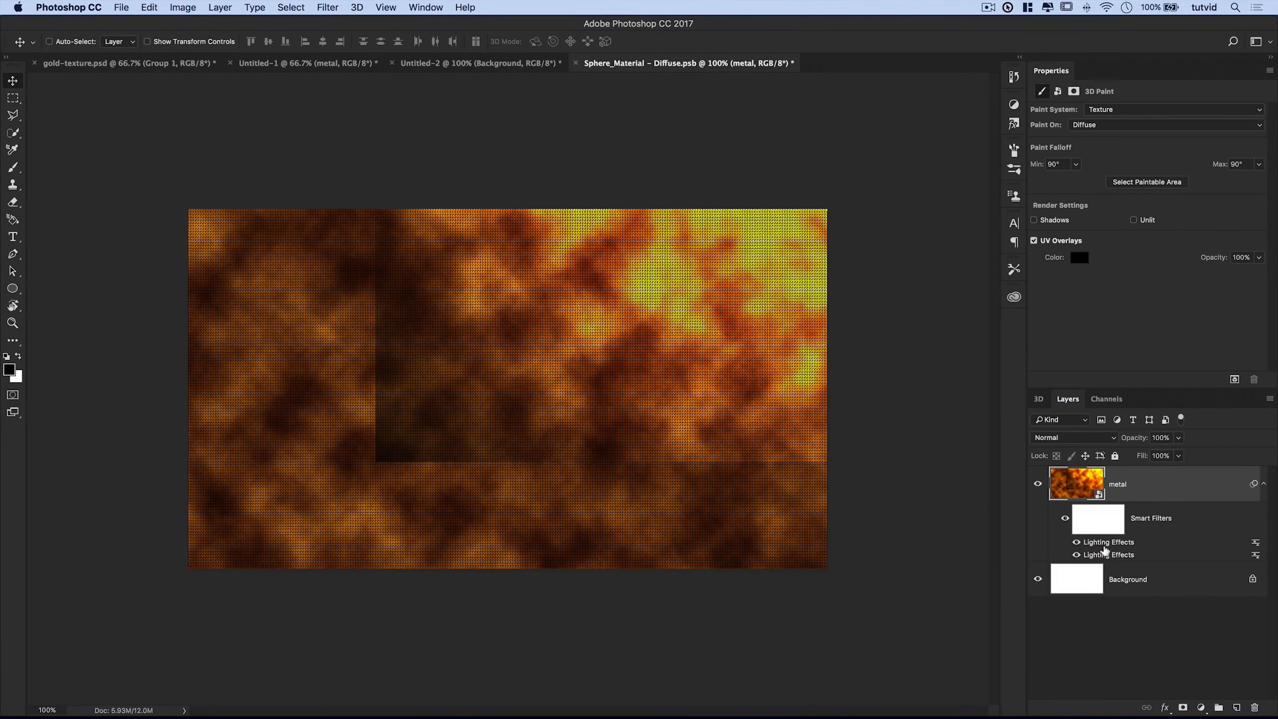
pyautogui.click(1107, 399)
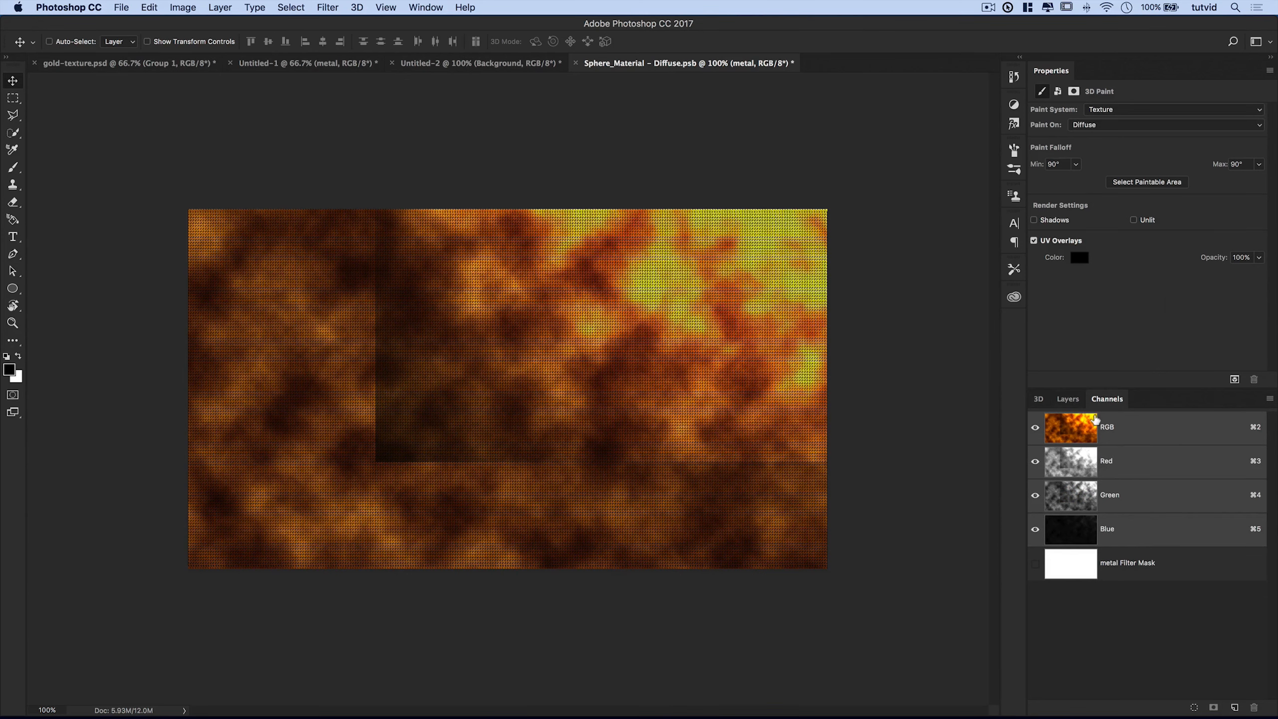
pyautogui.click(1068, 398)
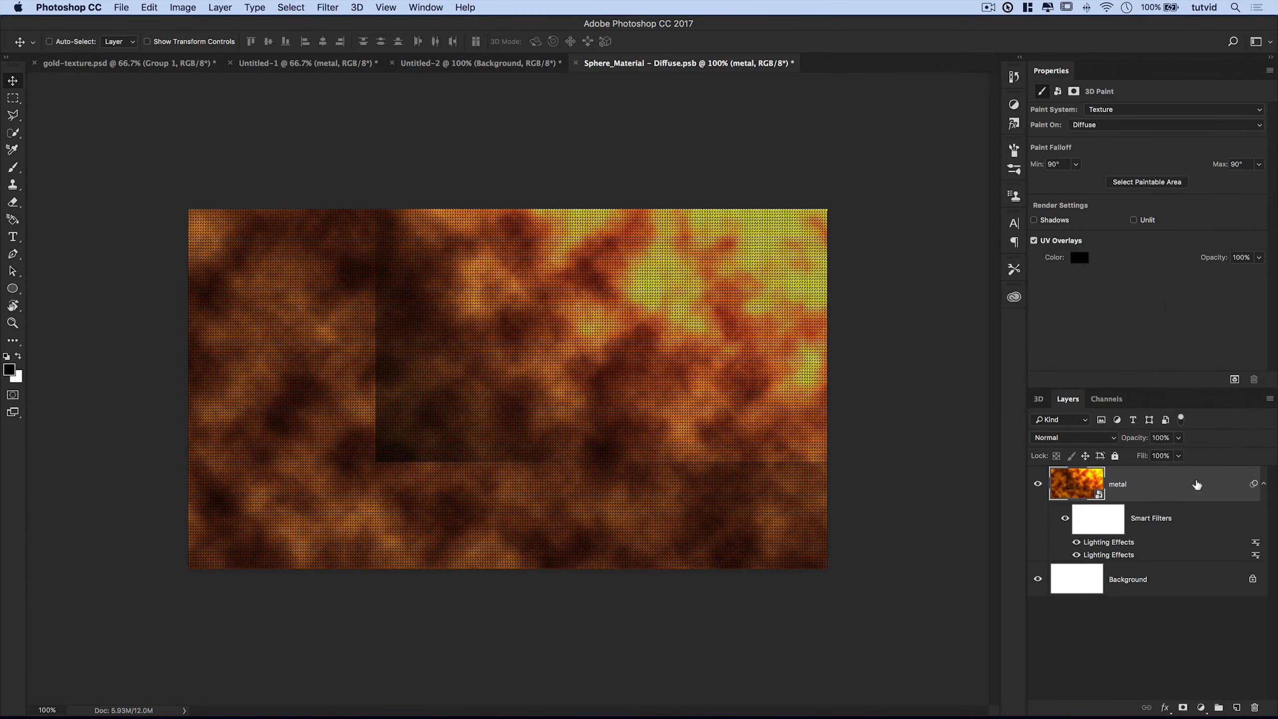
pyautogui.moveTo(1164, 493); pyautogui.dragTo(1255, 708)
# - Delete the Hue/Saturation, Color Balance and Gradient Map adjustment layers from Untitled-1
pyautogui.click(322, 63)
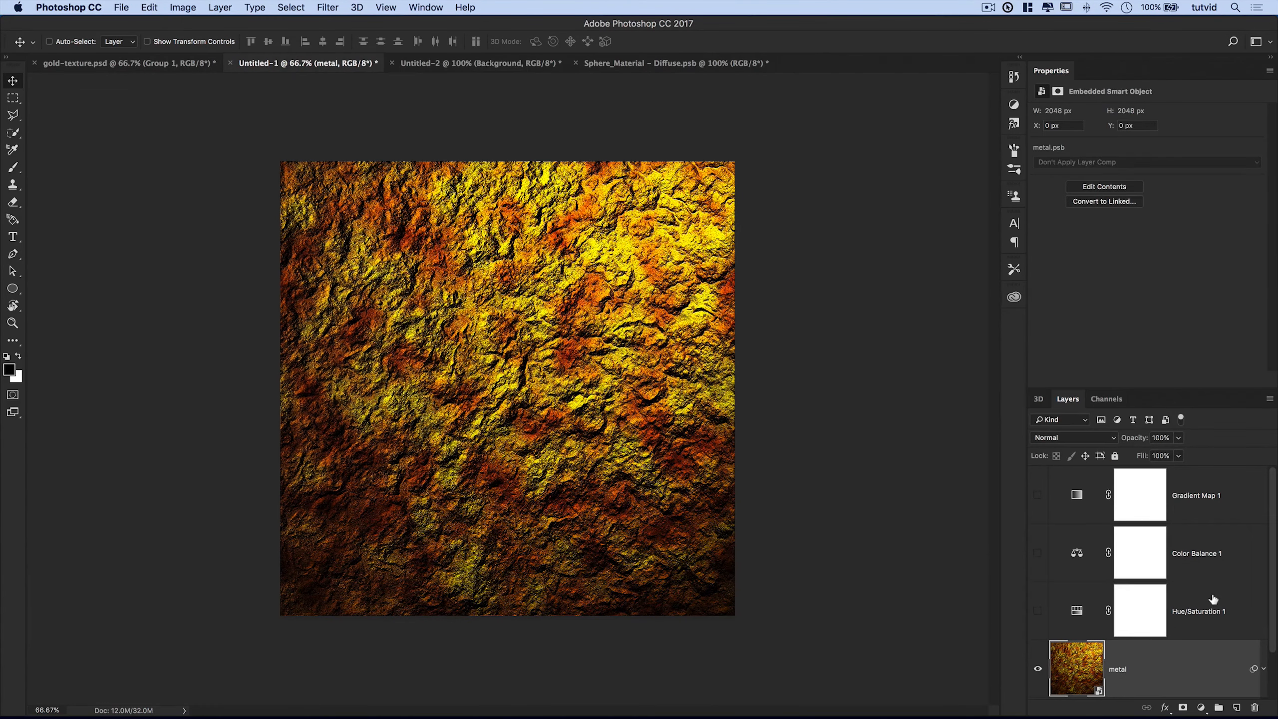
pyautogui.click(1213, 598)
pyautogui.keyDown('shift'); pyautogui.click(1199, 492); pyautogui.keyUp('shift')
pyautogui.moveTo(1218, 504); pyautogui.dragTo(1255, 707)
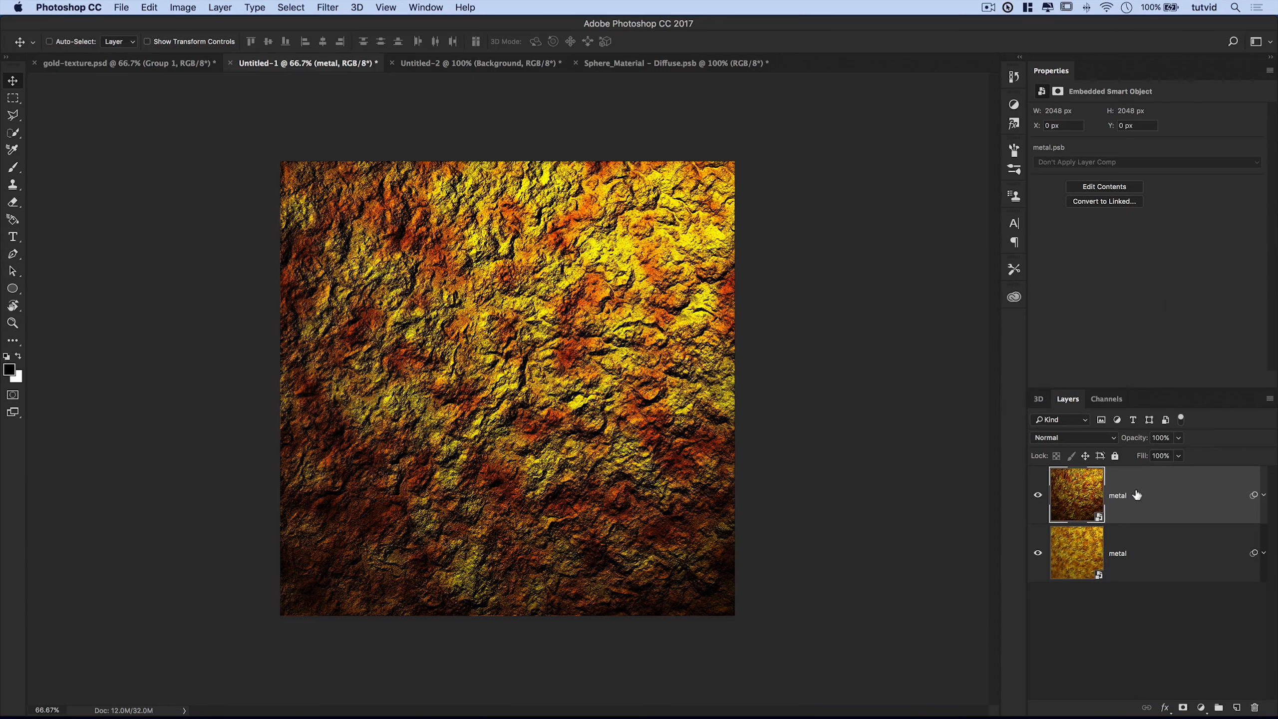
# - Duplicate the upper metal layer in Untitled-1 and rasterize the copy
pyautogui.press('super+j')
pyautogui.rightClick(1156, 496)
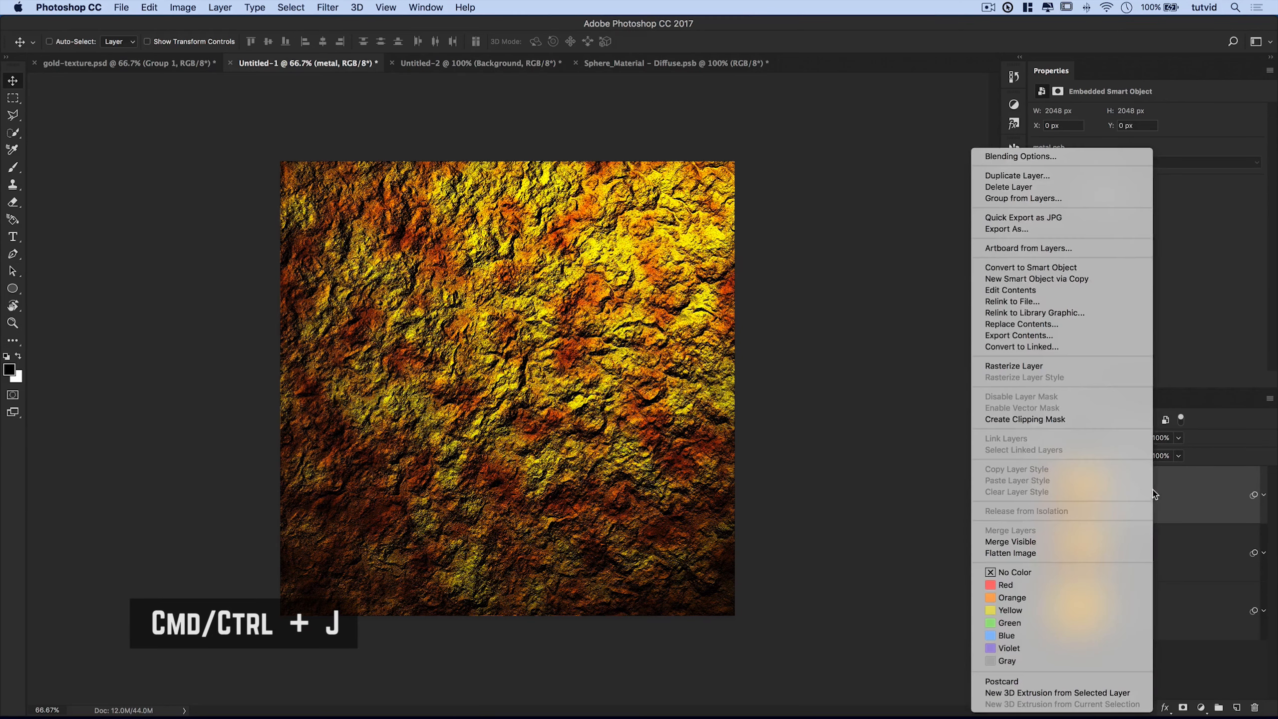
pyautogui.click(1024, 366)
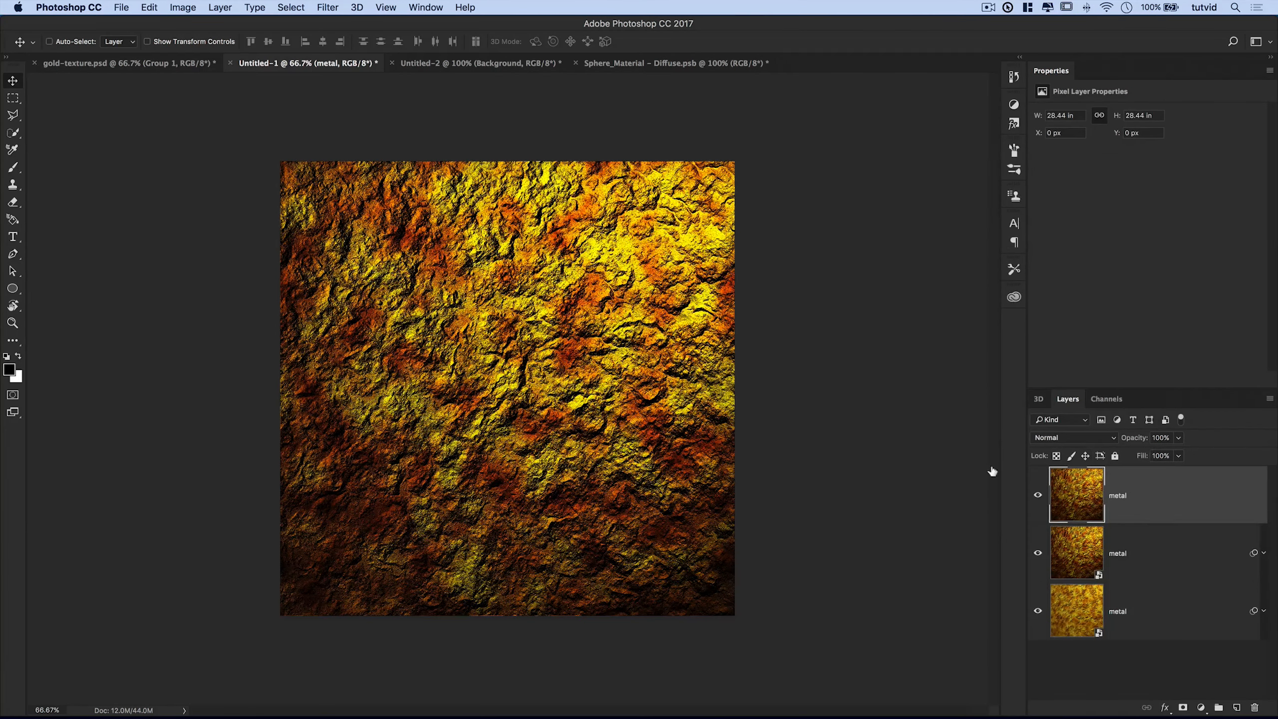
# - Copy the rasterized metal layer into the Sphere_Material - Diffuse document, align it to the canvas's upper-left corner, and scale it down to fit the canvas more closely
pyautogui.moveTo(519, 339); pyautogui.dragTo(534, 360)
pyautogui.moveTo(495, 295)
pyautogui.mouseDown()
pyautogui.moveTo(504, 473)
pyautogui.moveTo(474, 418)
pyautogui.mouseUp()
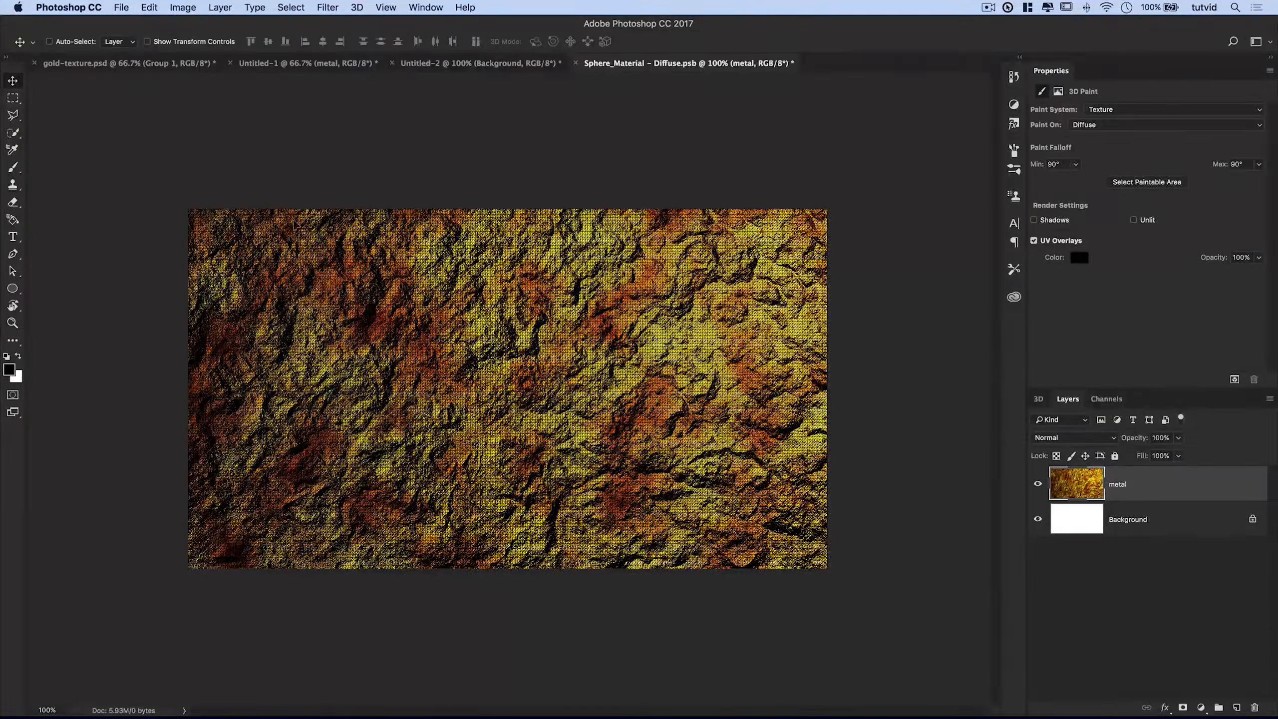
pyautogui.click(149, 7)
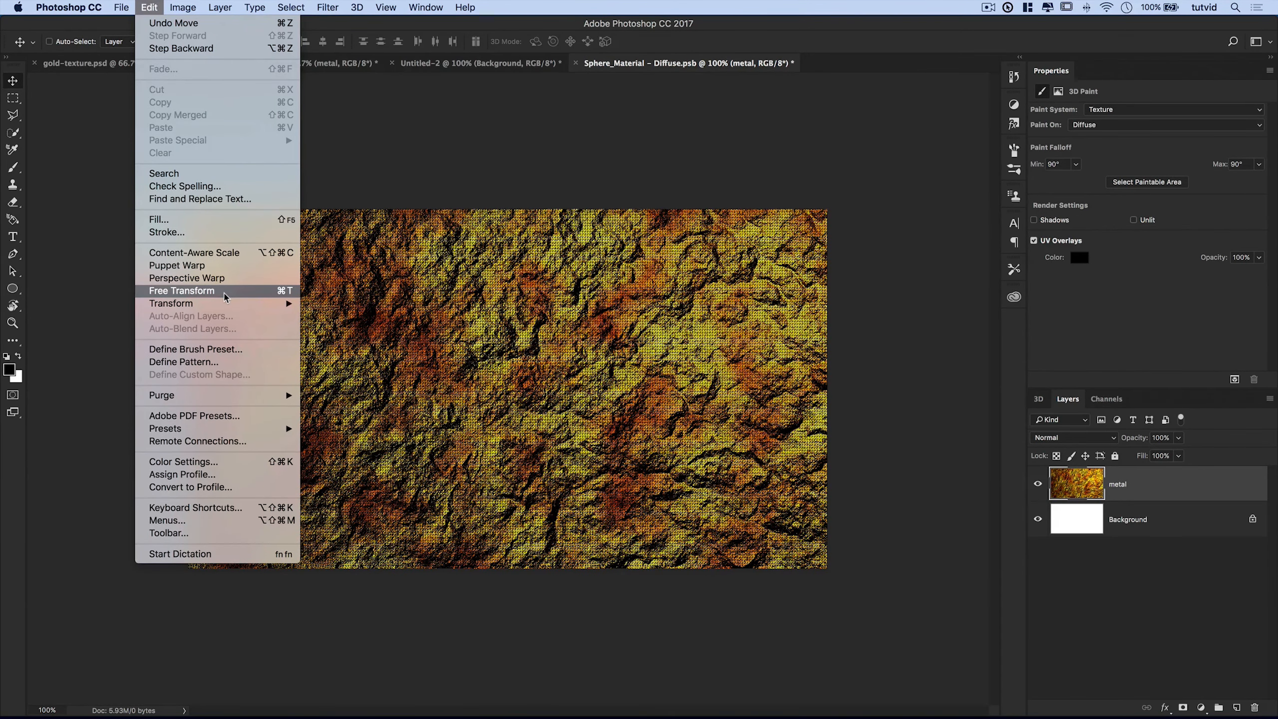
pyautogui.click(224, 293)
pyautogui.press('super+minus')
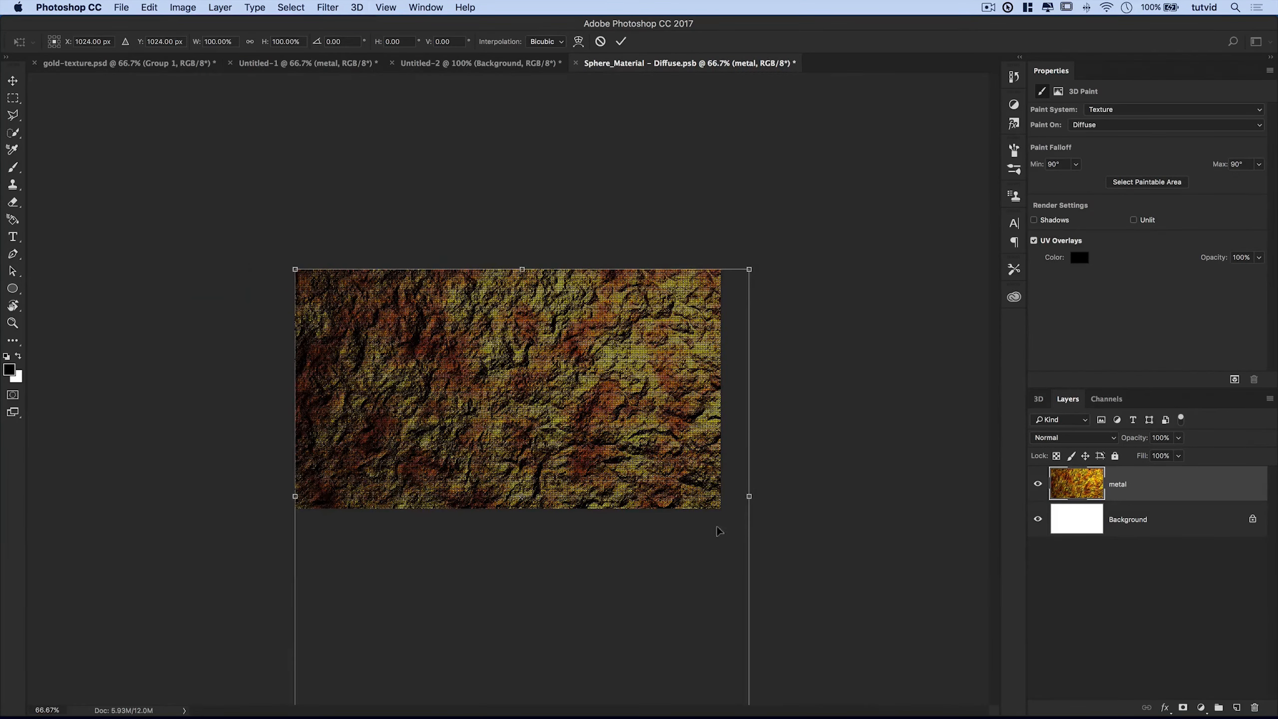
pyautogui.press('super+minus')
pyautogui.moveTo(515, 639); pyautogui.dragTo(509, 573)
pyautogui.moveTo(689, 435); pyautogui.dragTo(669, 435)
pyautogui.click(621, 42)
pyautogui.press('super+equal')
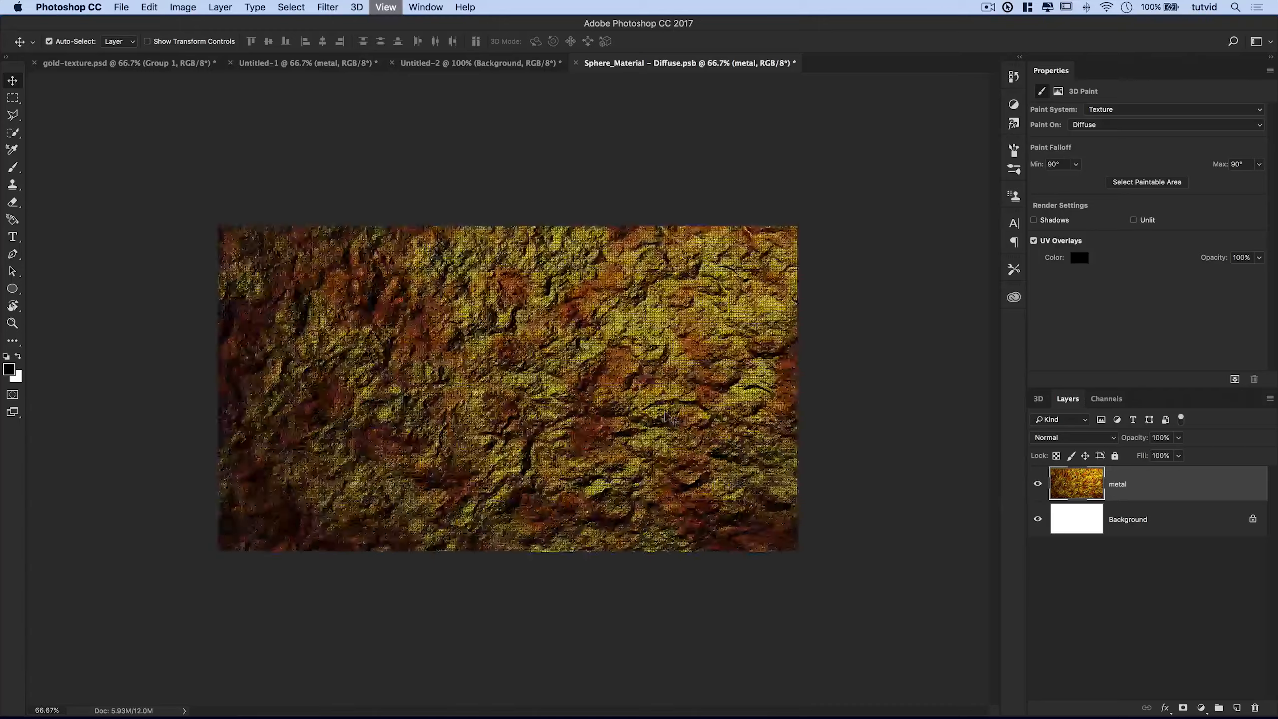
pyautogui.press('super+equal')
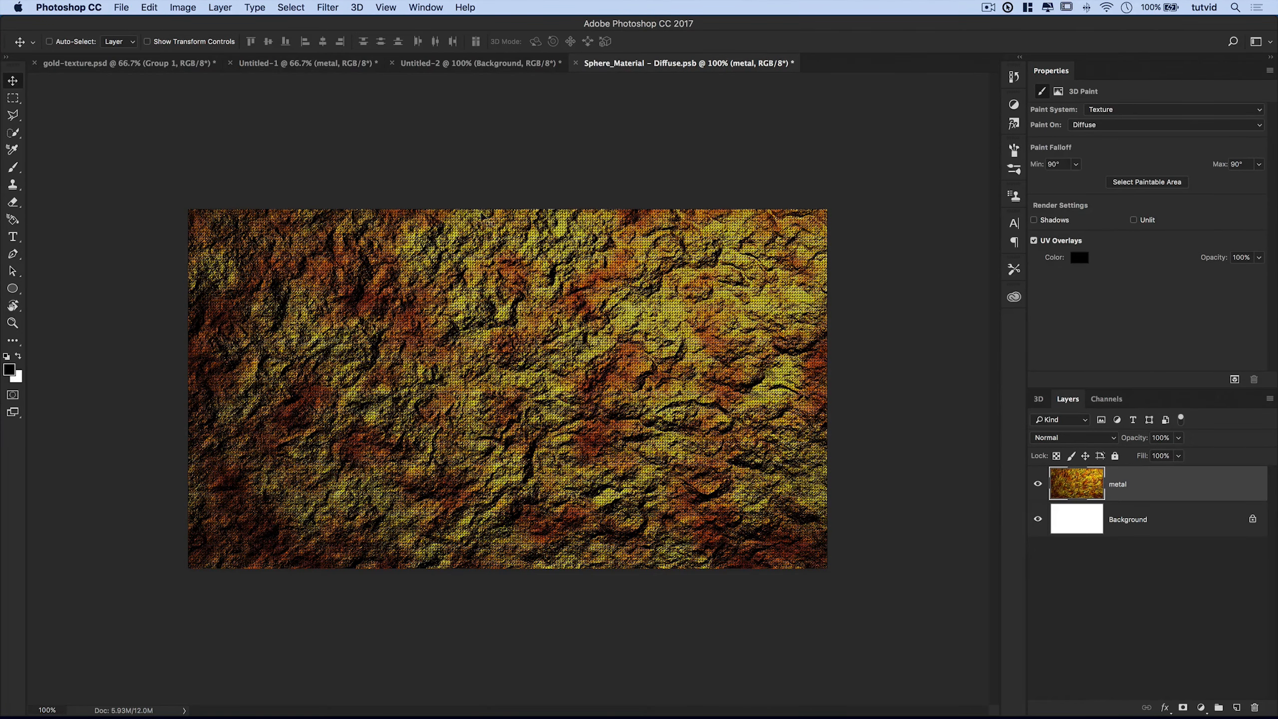
# - Close the Sphere_Material - Diffuse document, saving its changes with Maximize Compatibility on
pyautogui.click(120, 8)
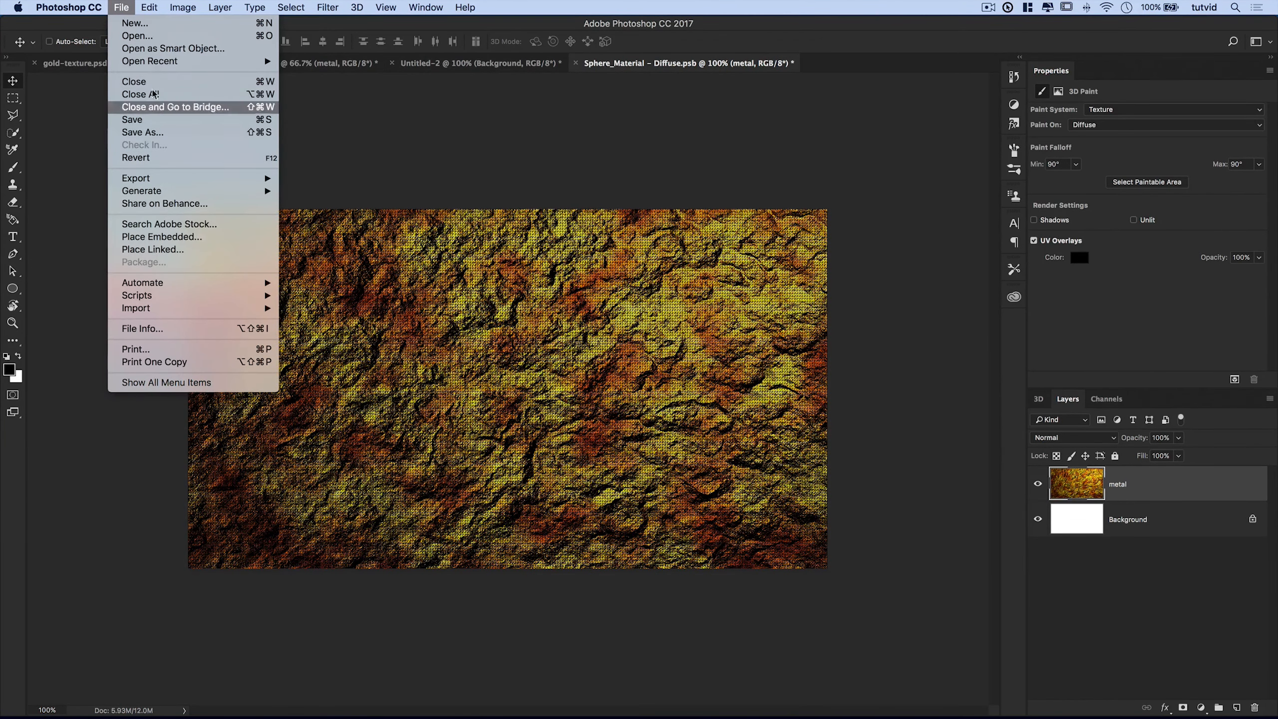
pyautogui.click(190, 82)
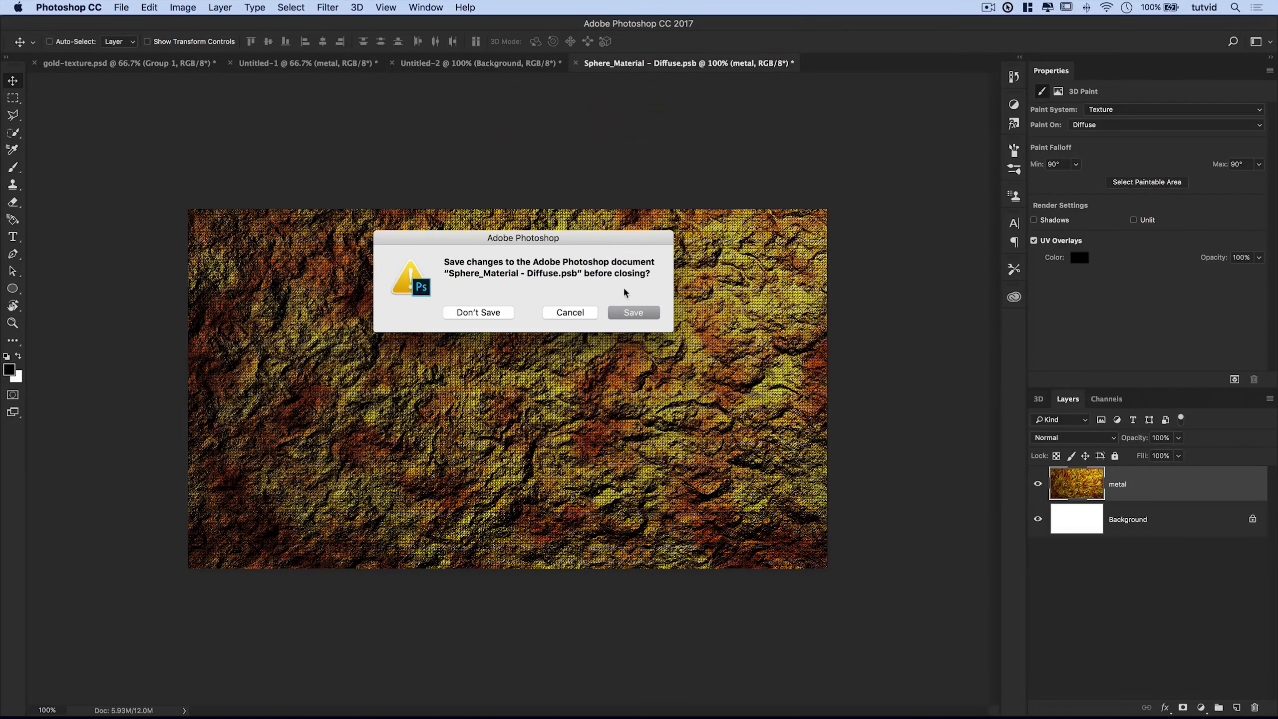
pyautogui.click(636, 312)
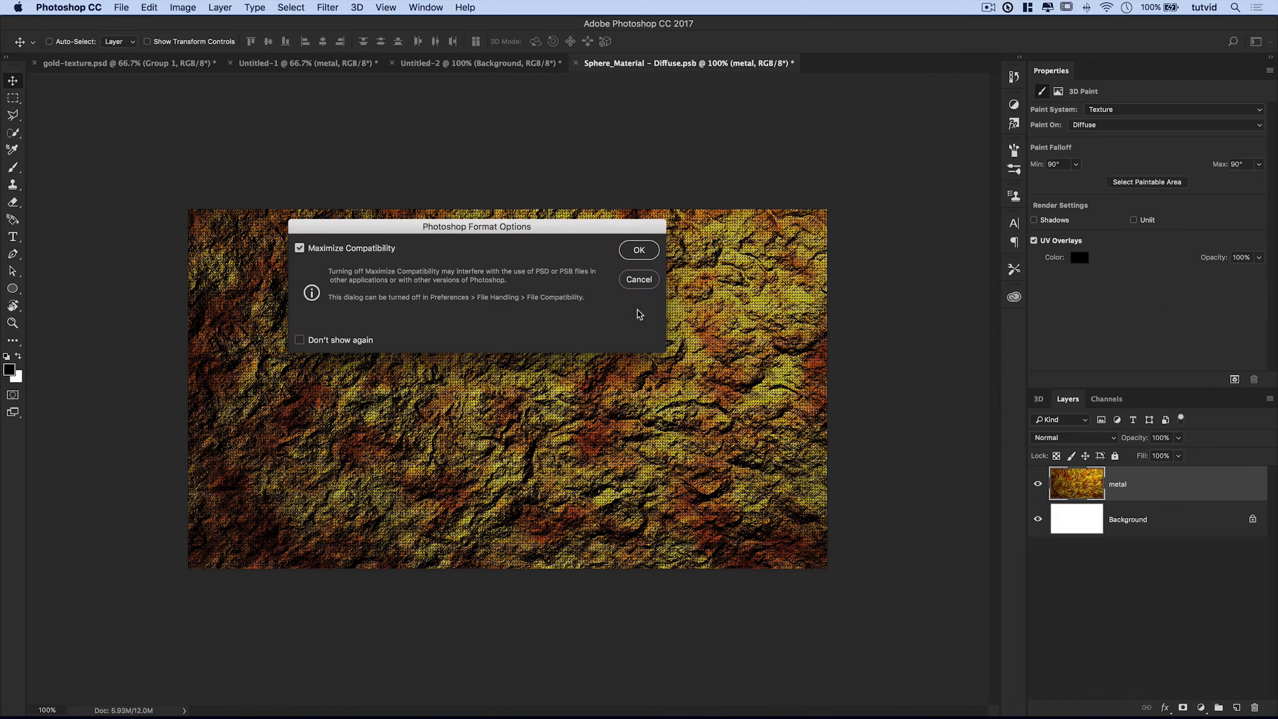
pyautogui.click(698, 332)
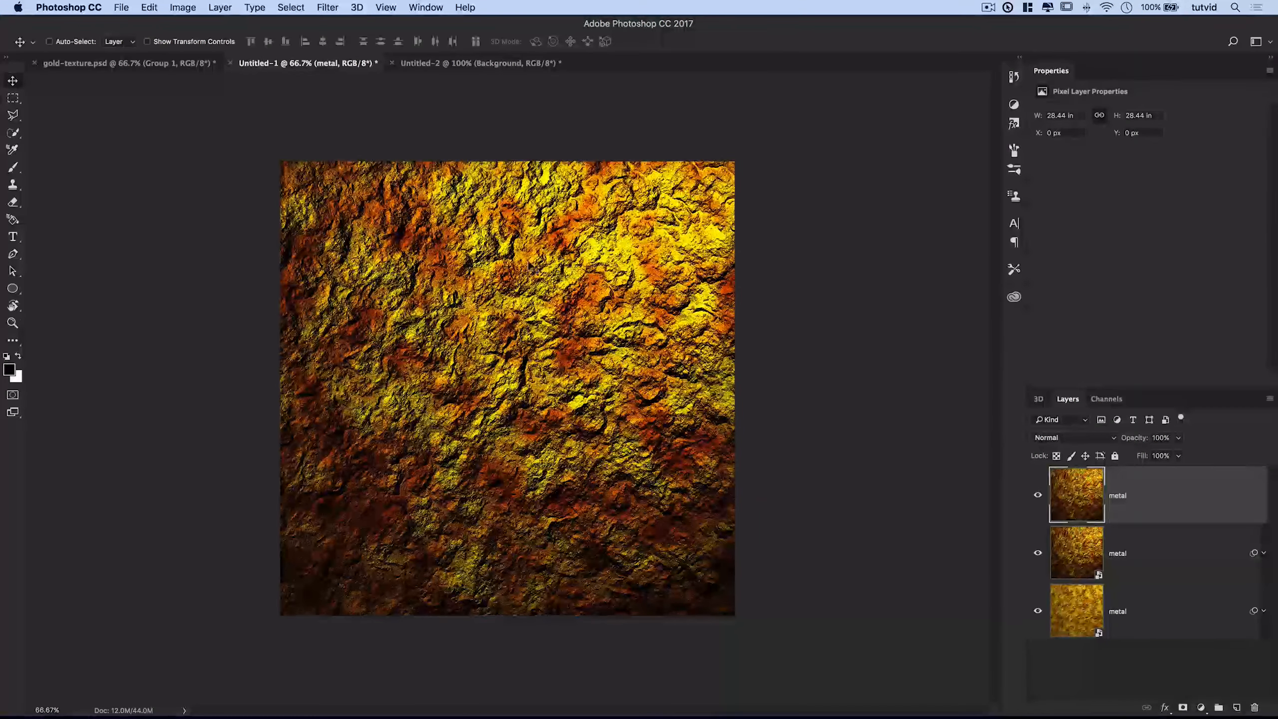
# - Switch to Untitled-2, select Current View in the 3D scene, and move the camera back from the textured sphere
pyautogui.click(524, 63)
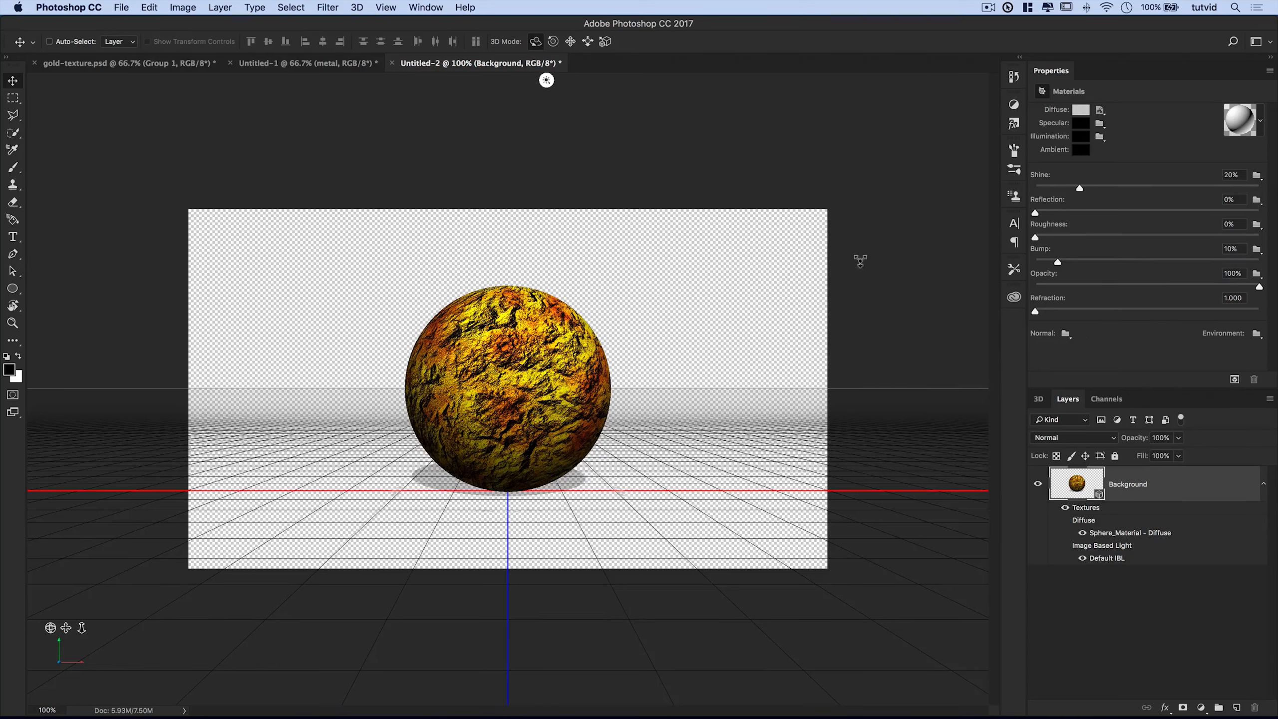
pyautogui.click(1039, 399)
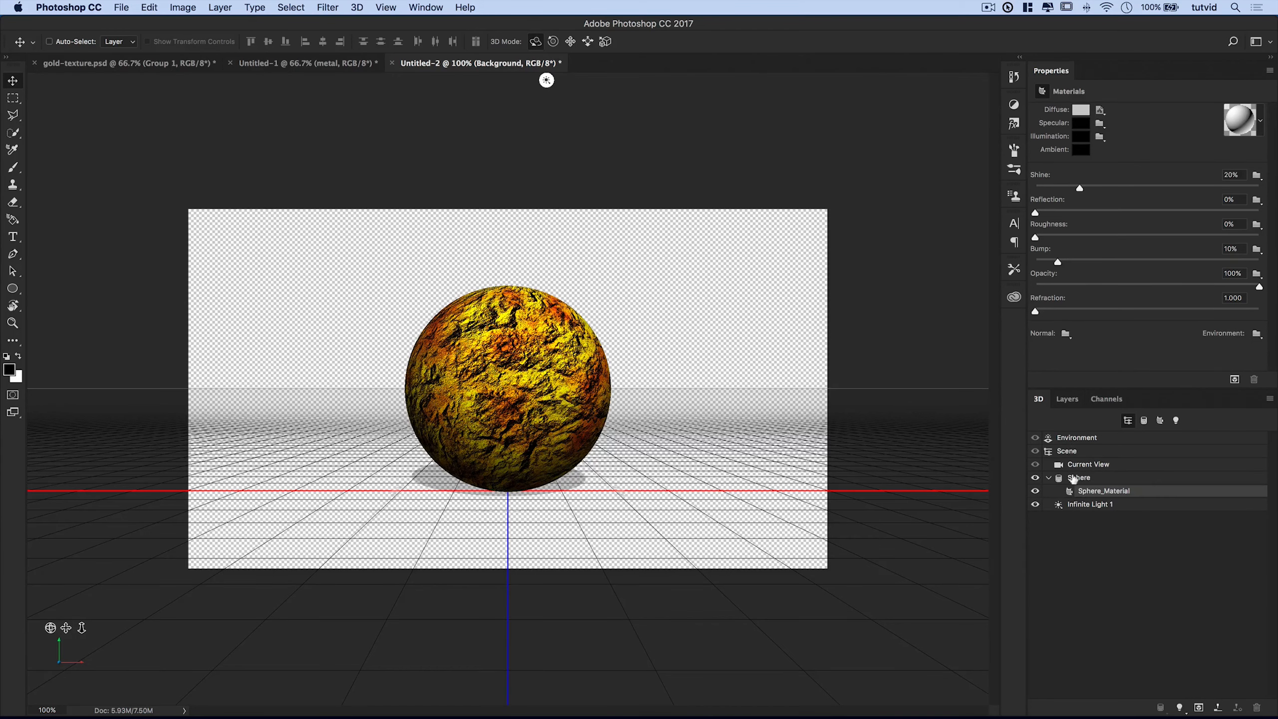
pyautogui.click(1075, 438)
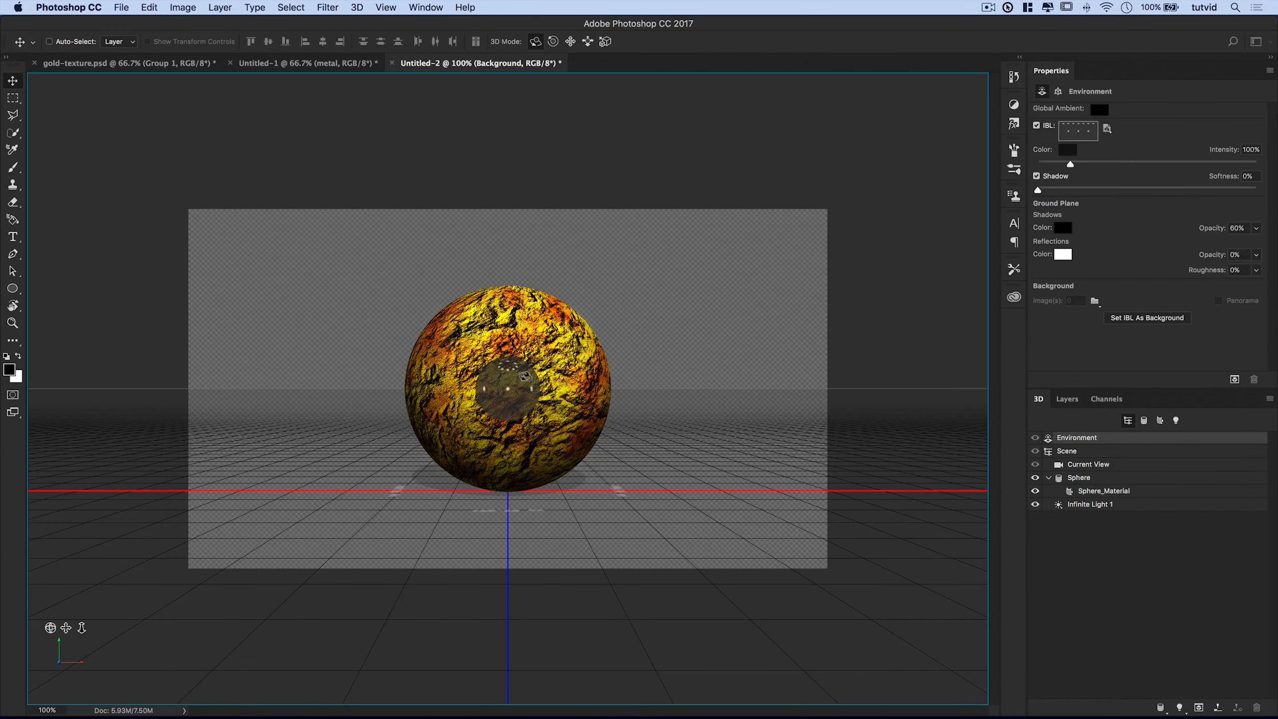
pyautogui.click(1092, 464)
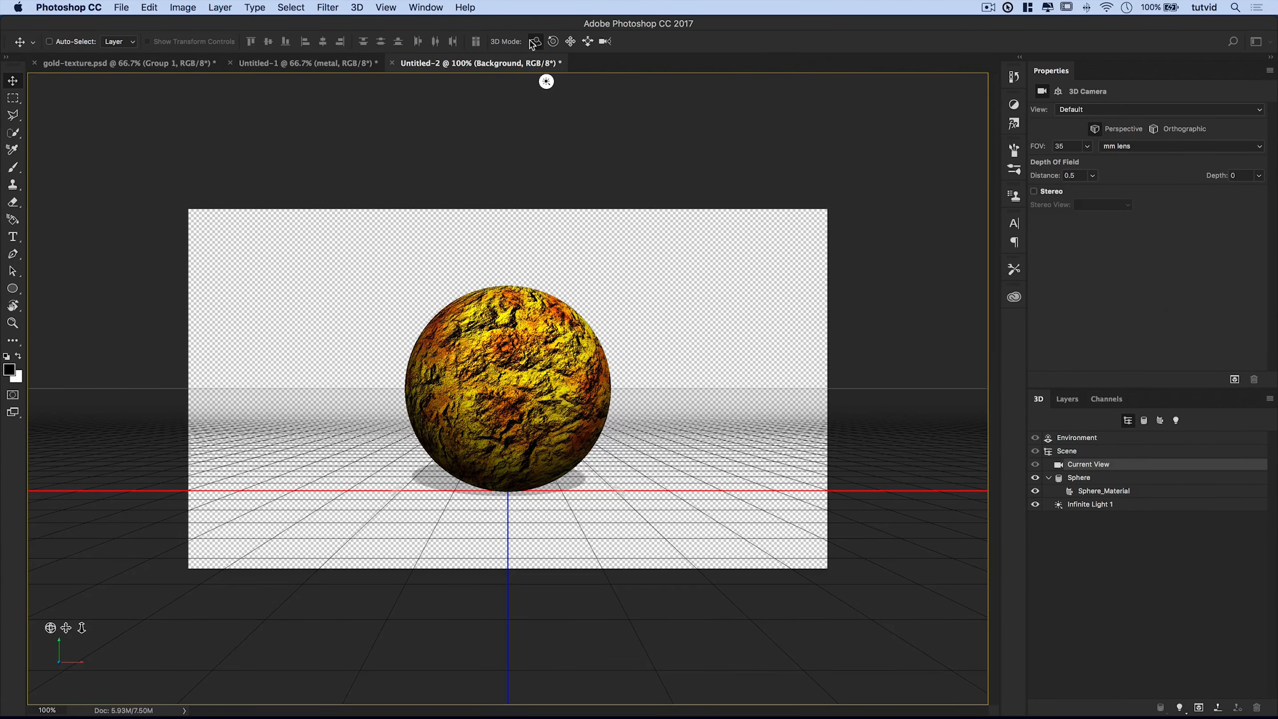
pyautogui.moveTo(496, 284); pyautogui.dragTo(353, 420)
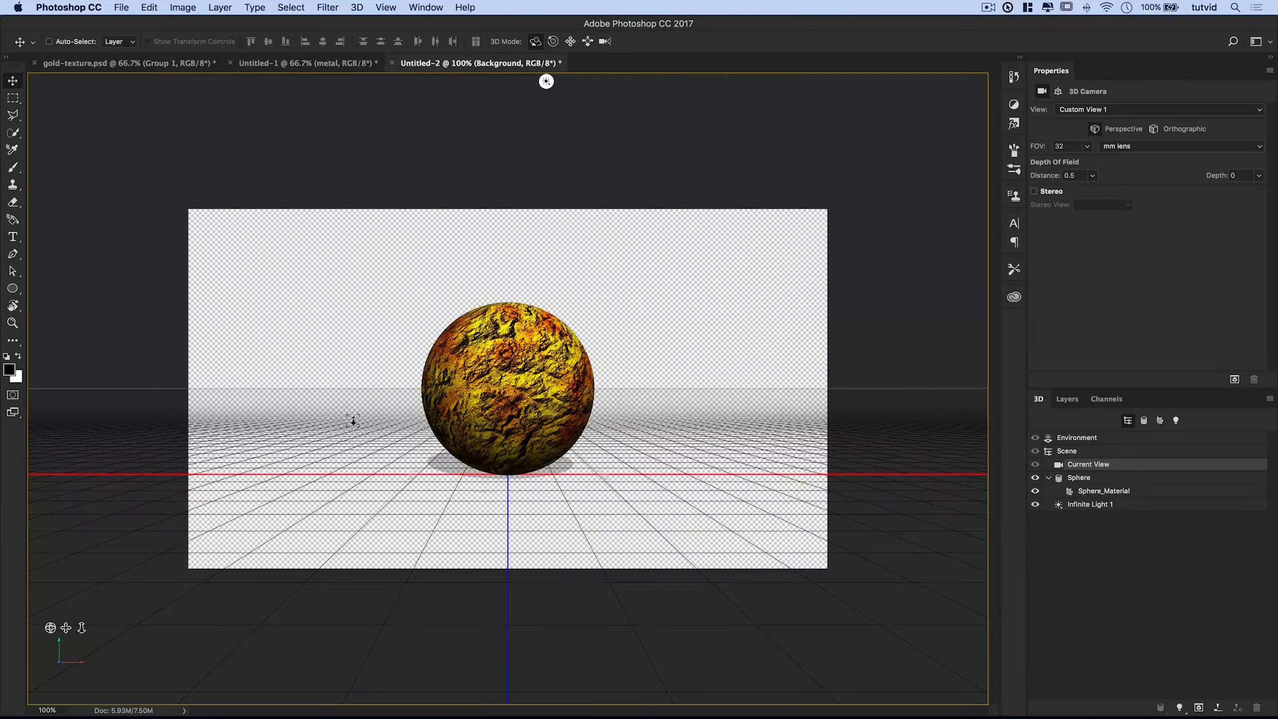
# - Orbit the 3D camera around the sphere to inspect its texture, and open the list of preset camera views
pyautogui.moveTo(51, 627); pyautogui.dragTo(50, 628)
pyautogui.moveTo(253, 637)
pyautogui.mouseDown()
pyautogui.moveTo(342, 586)
pyautogui.moveTo(374, 619)
pyautogui.moveTo(371, 659)
pyautogui.moveTo(315, 697)
pyautogui.moveTo(251, 626)
pyautogui.moveTo(289, 651)
pyautogui.moveTo(263, 628)
pyautogui.moveTo(272, 633)
pyautogui.mouseUp()
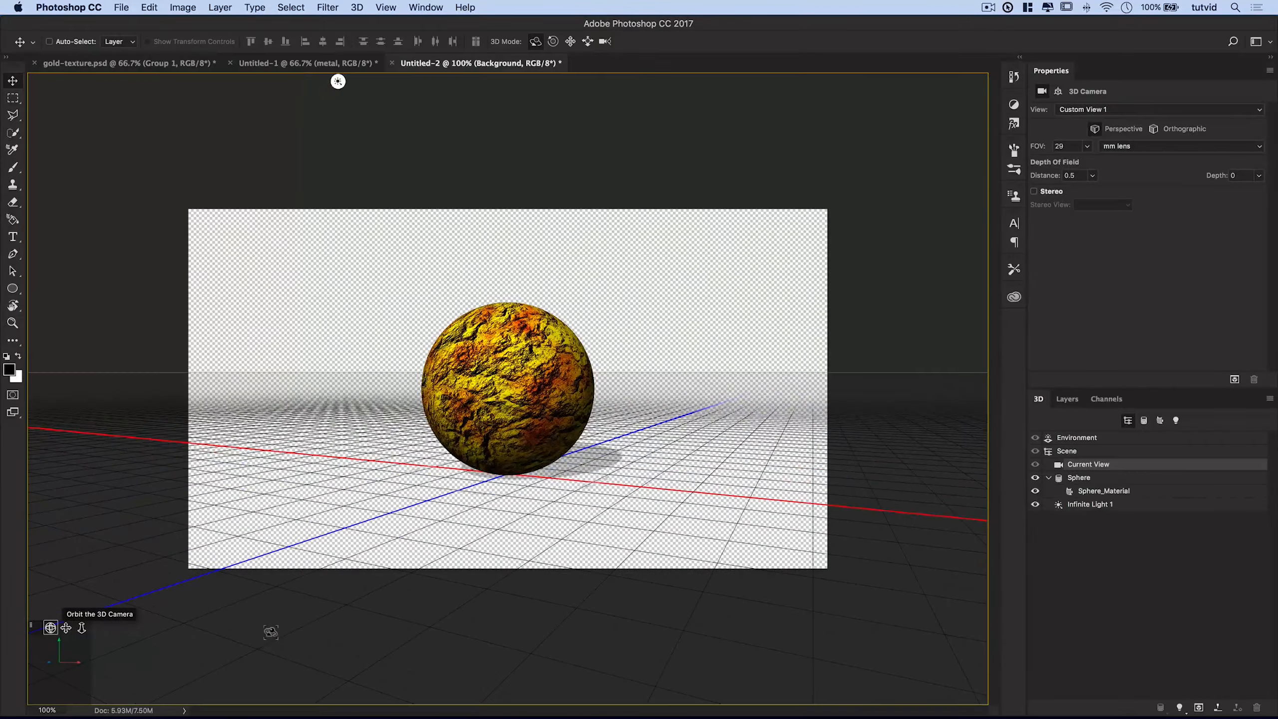
pyautogui.rightClick(66, 664)
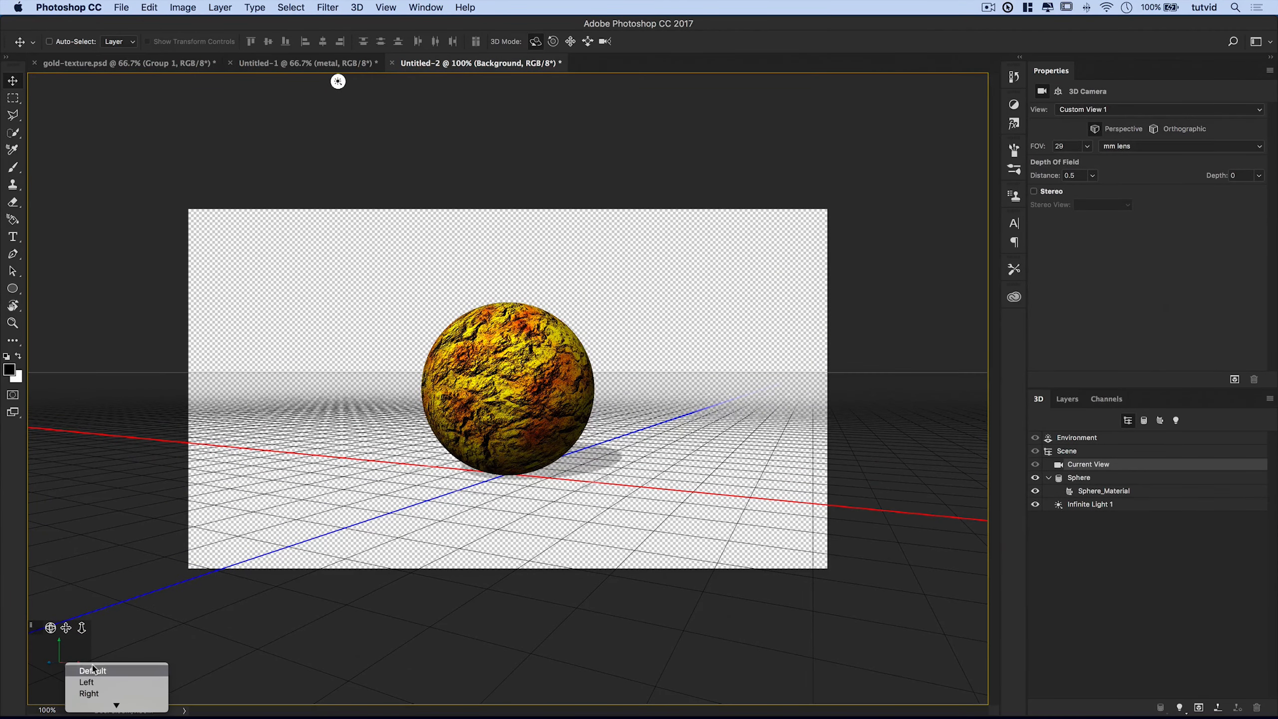